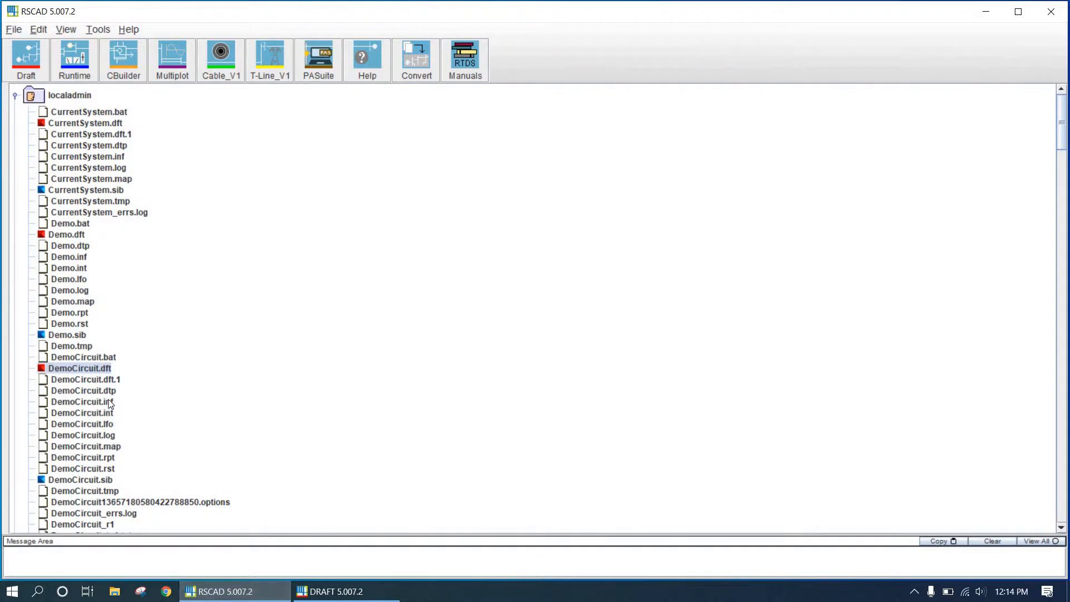
# Open the DemoCircuit.dft case in Draft and look over the circuit
pyautogui.doubleClick(89, 369)
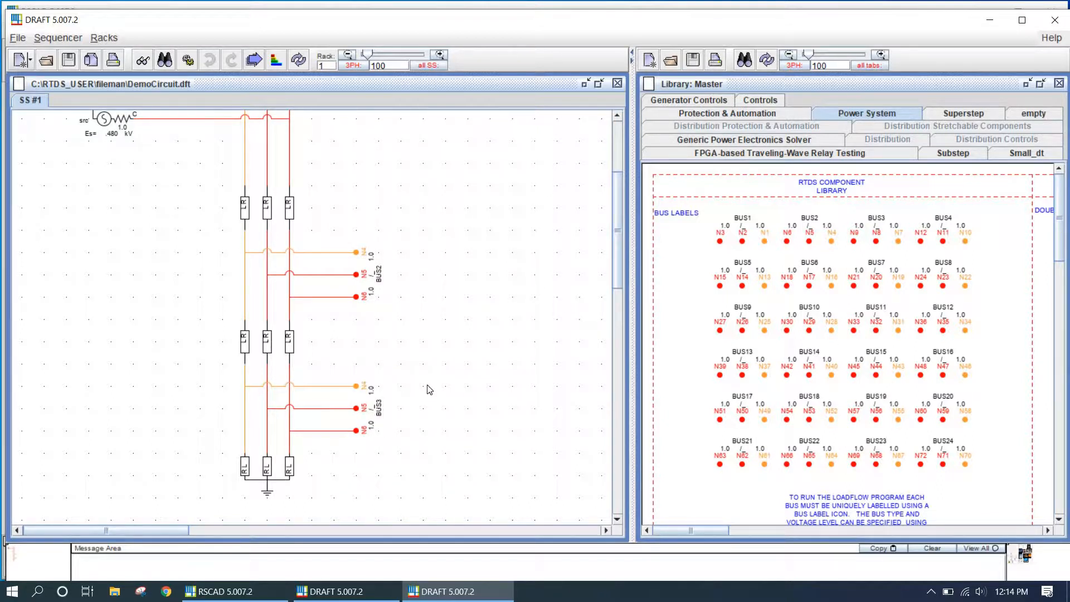
pyautogui.scroll(5, 326, 367)
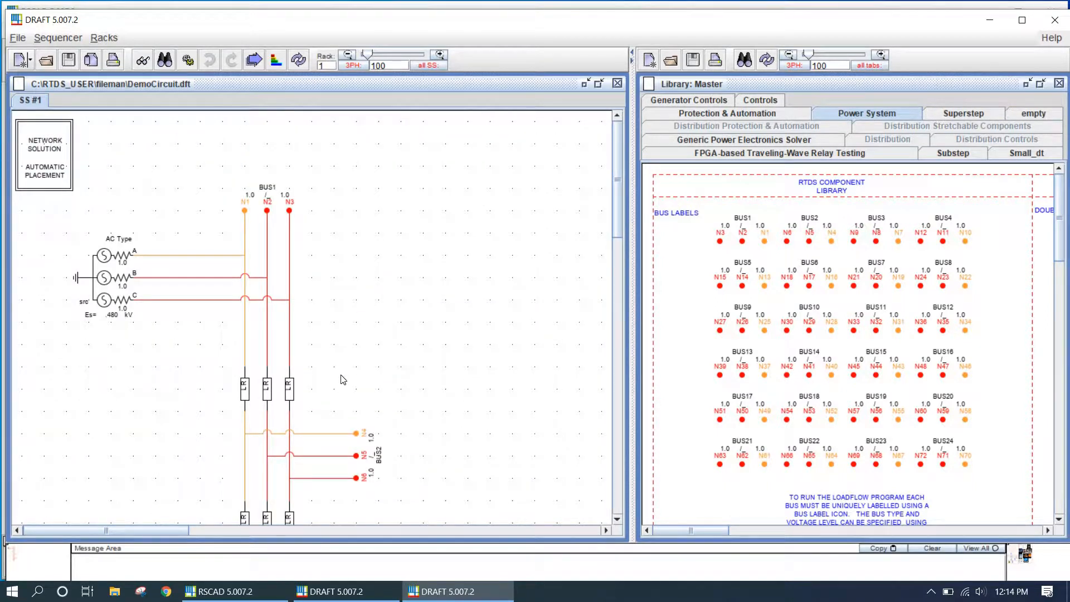
pyautogui.scroll(-3, 342, 378)
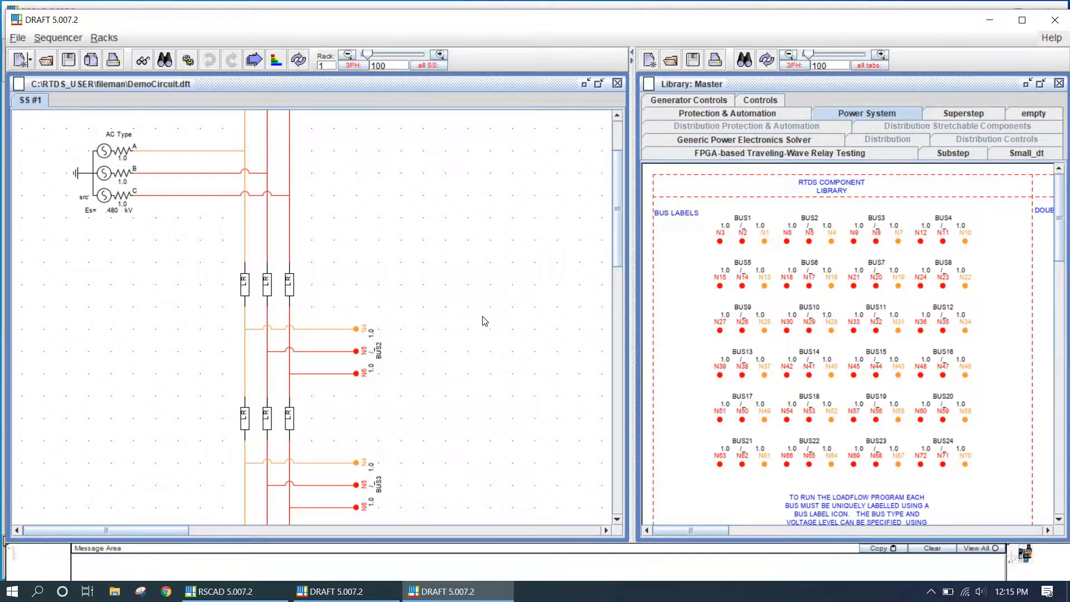
pyautogui.scroll(1, 486, 328)
pyautogui.scroll(-1, 486, 329)
# Copy the three-phase manual breaker from the Fault & Breaker models library into the circuit and close the library windows
pyautogui.moveTo(714, 530); pyautogui.dragTo(775, 527)
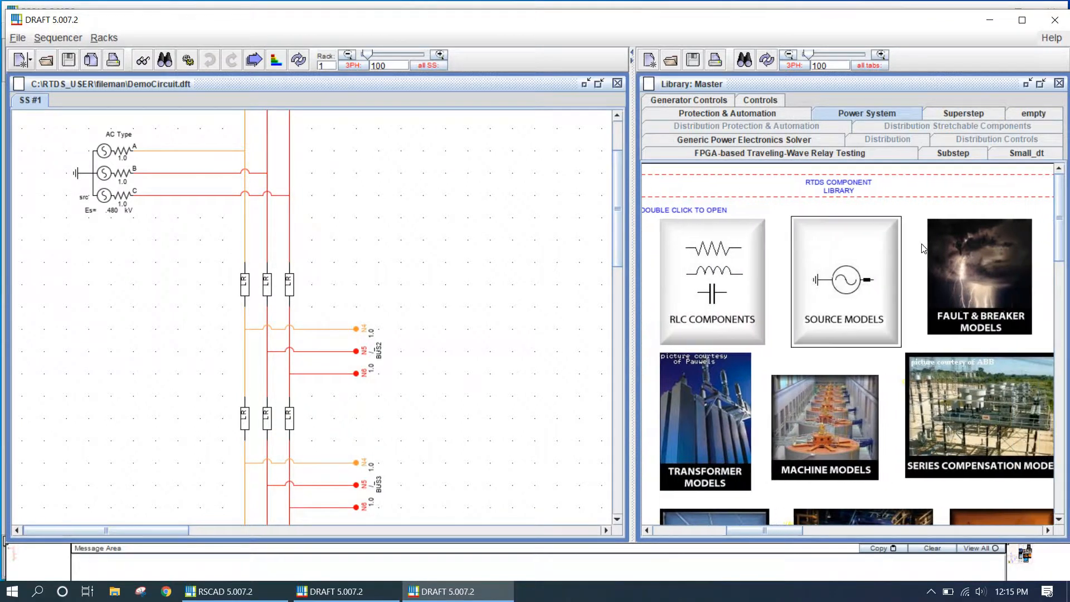
pyautogui.doubleClick(979, 274)
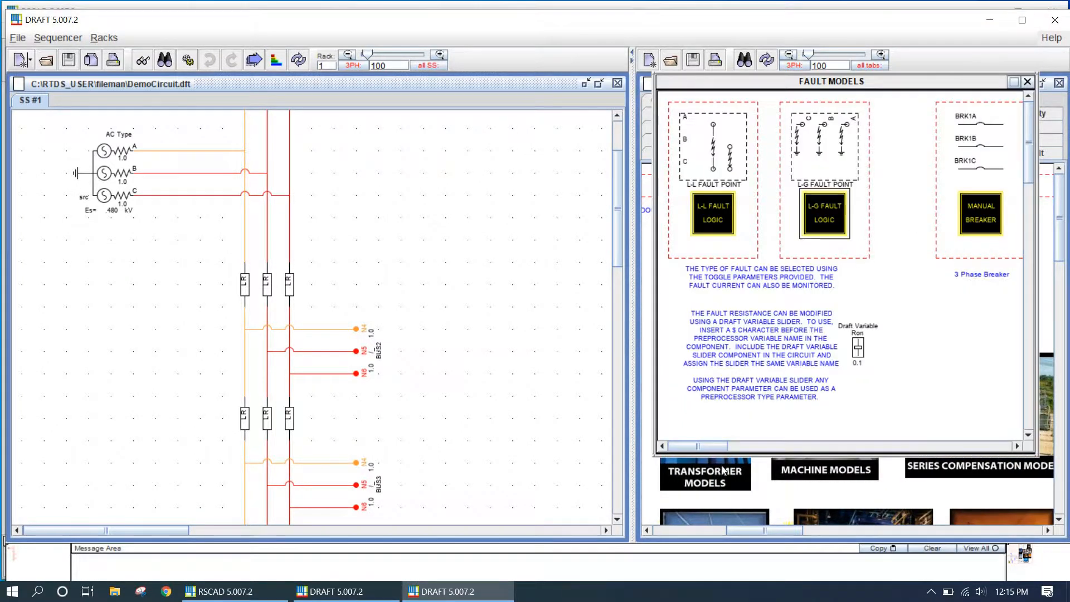
pyautogui.moveTo(981, 144); pyautogui.dragTo(527, 161)
pyautogui.click(379, 208)
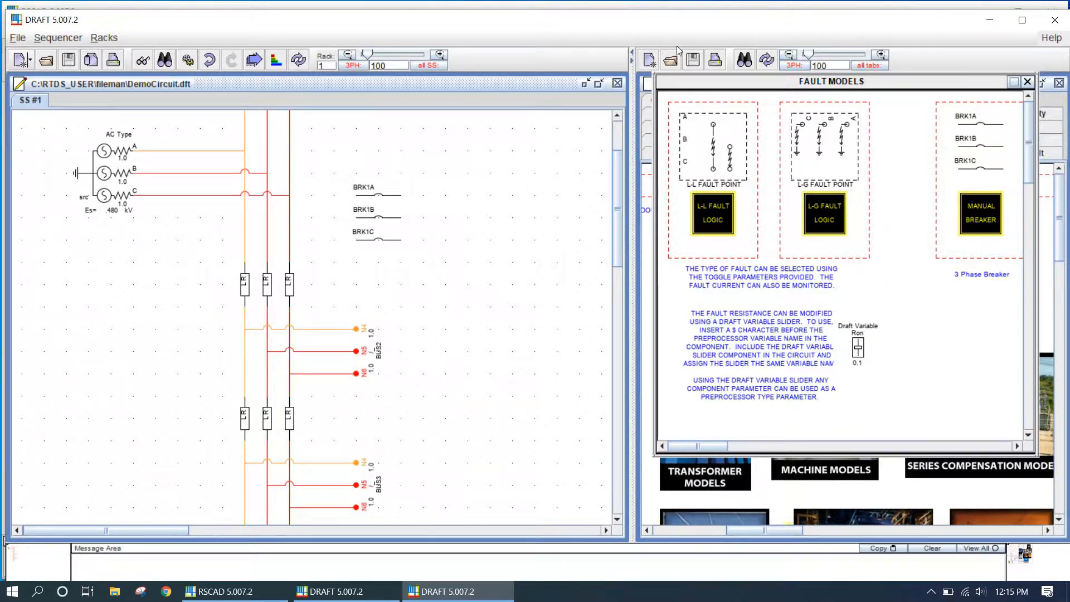
pyautogui.click(631, 58)
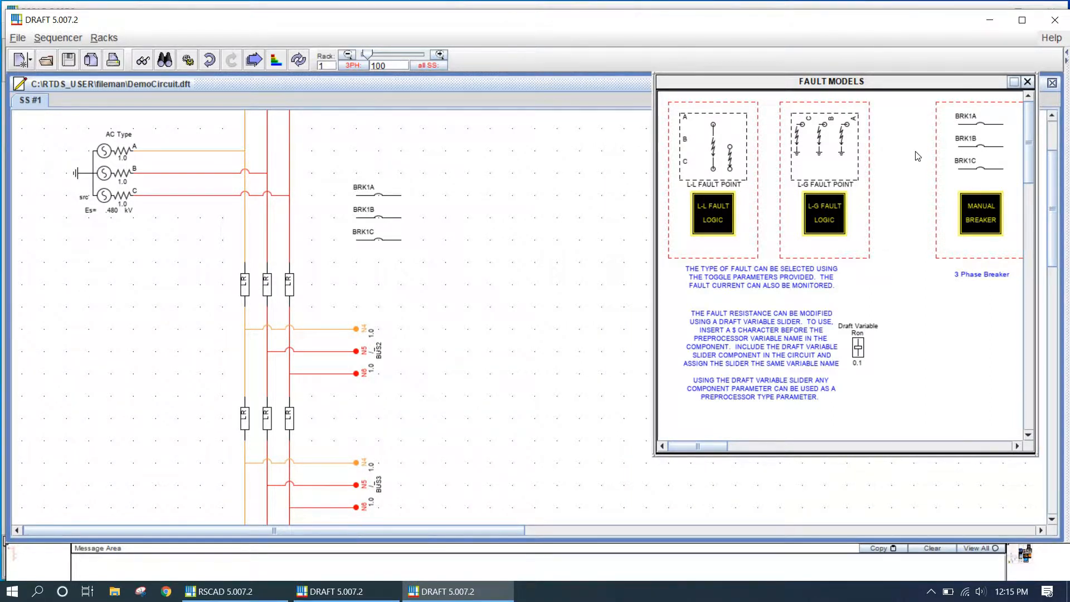
pyautogui.click(1027, 82)
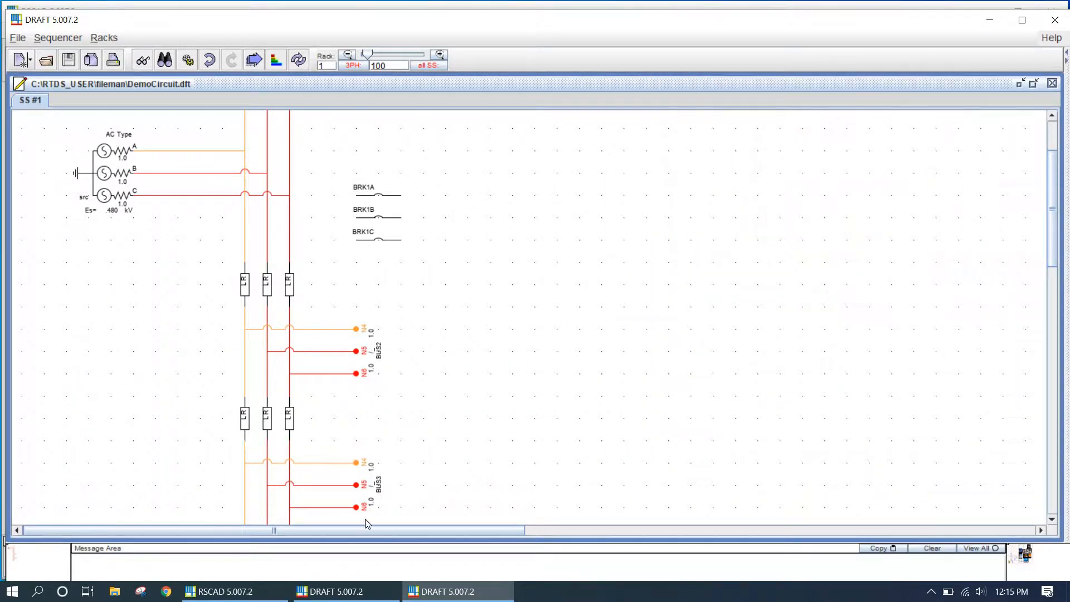
# Select the breaker block and rotate it to a vertical orientation
pyautogui.scroll(-5, 540, 463)
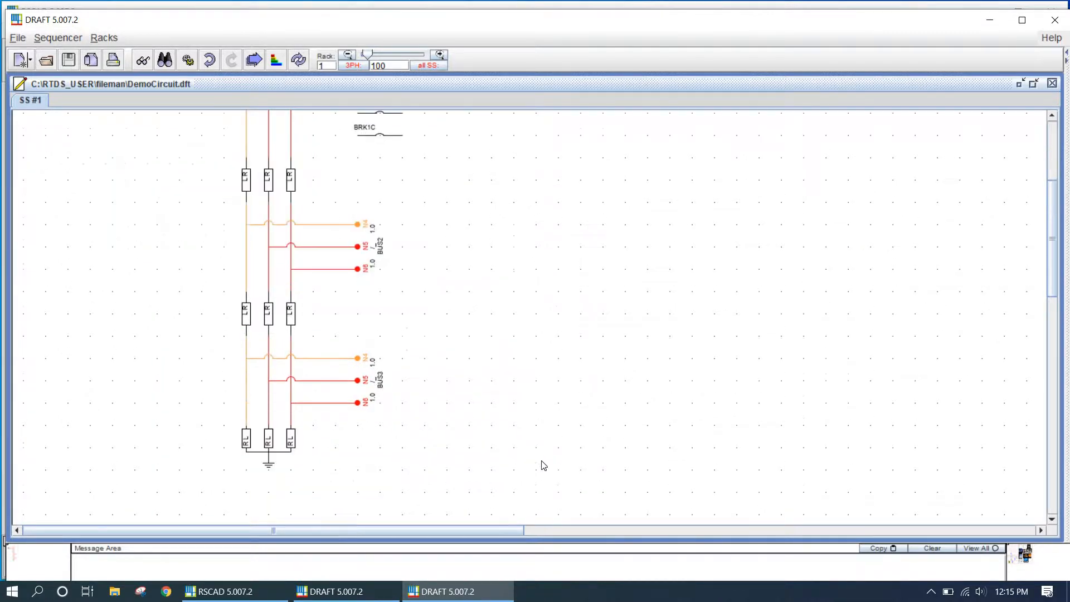
pyautogui.scroll(5, 525, 430)
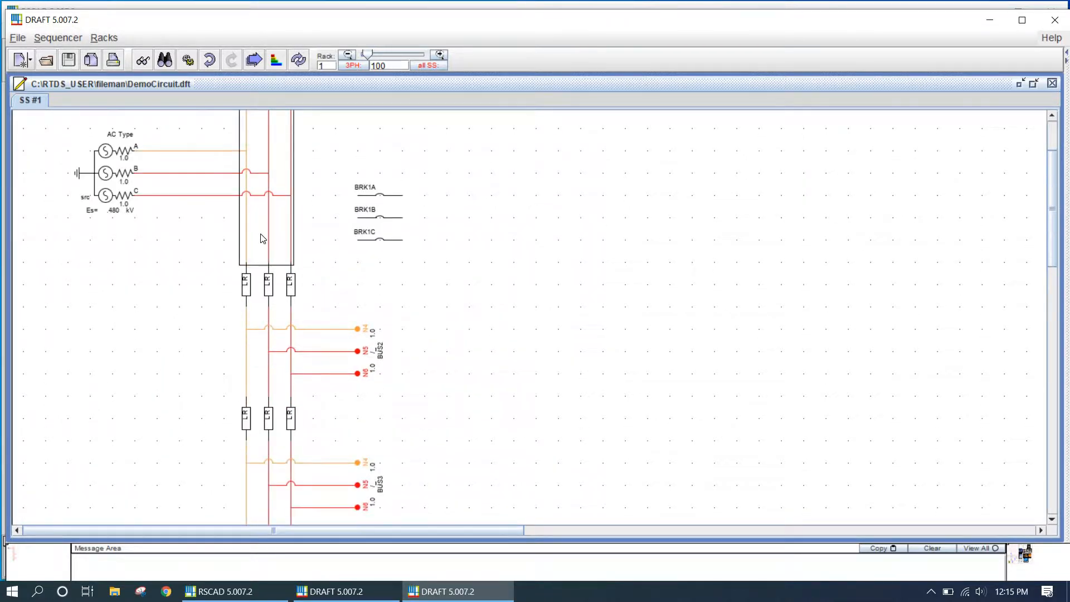
pyautogui.moveTo(263, 239); pyautogui.dragTo(263, 216)
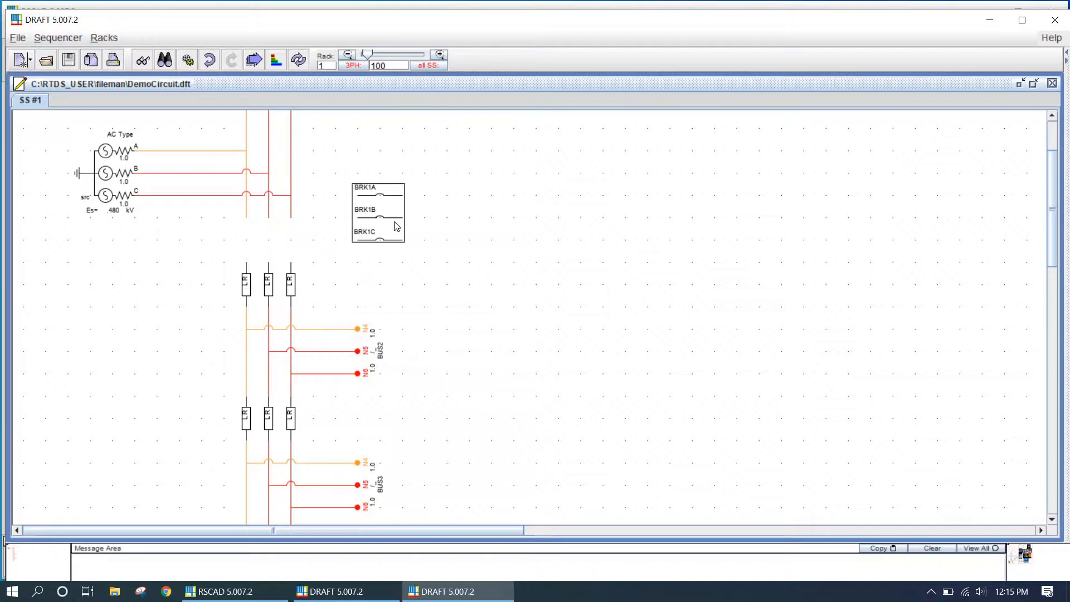
pyautogui.press('r')
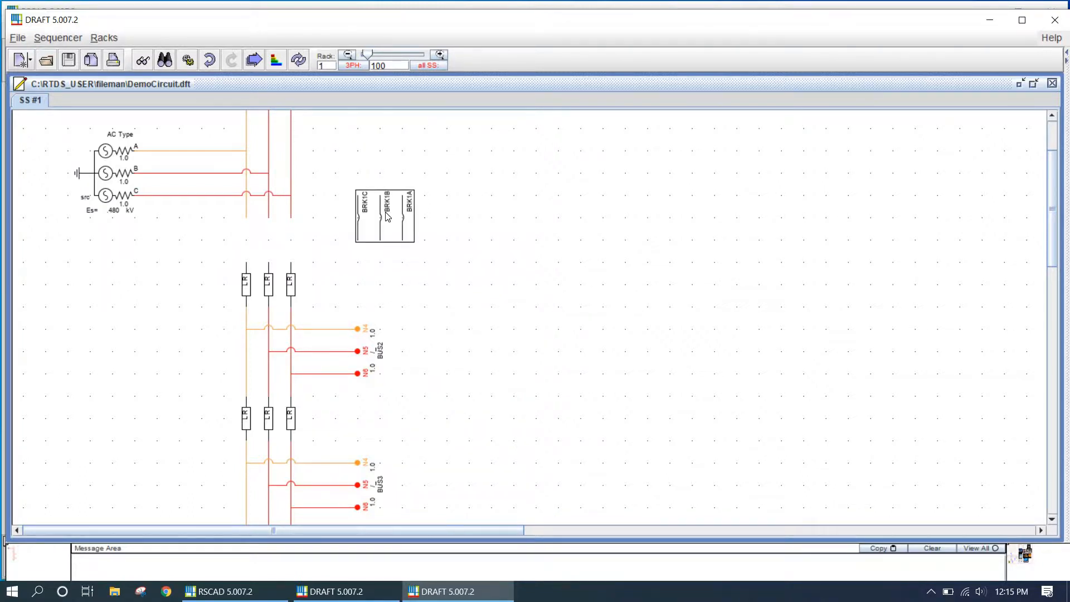
# Open the breaker parameters, enable phase A current monitoring and set its current signal name to IBRKA1
pyautogui.doubleClick(386, 216)
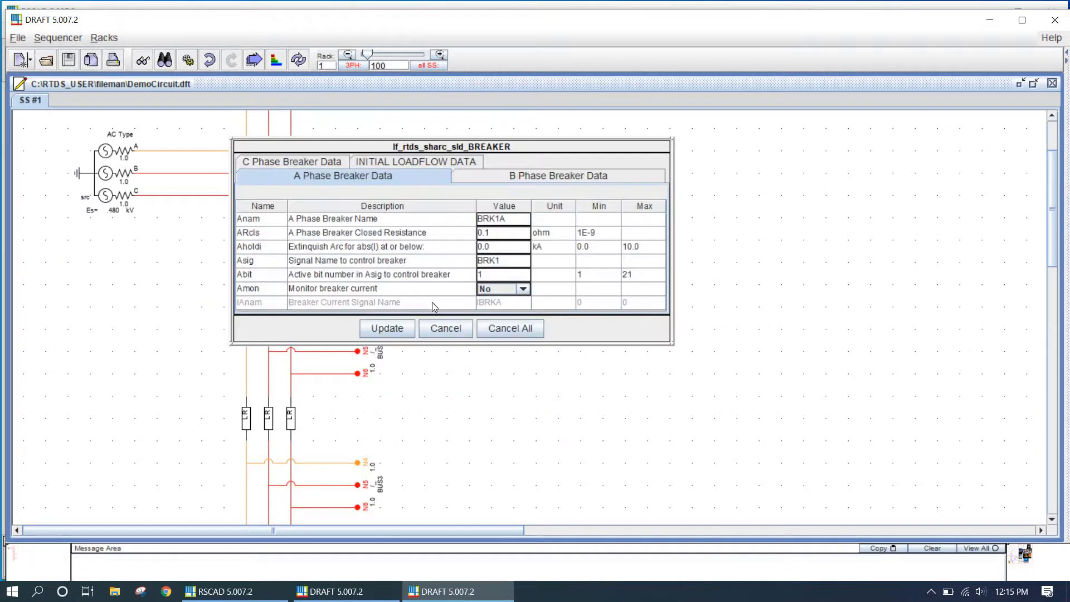
pyautogui.click(523, 289)
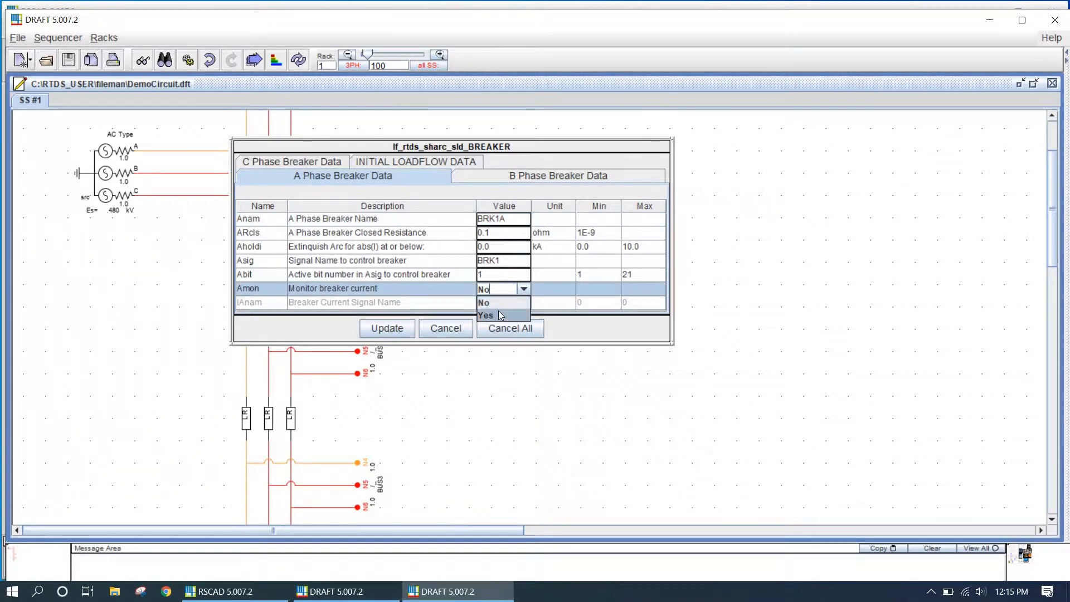
pyautogui.click(499, 313)
pyautogui.click(513, 303)
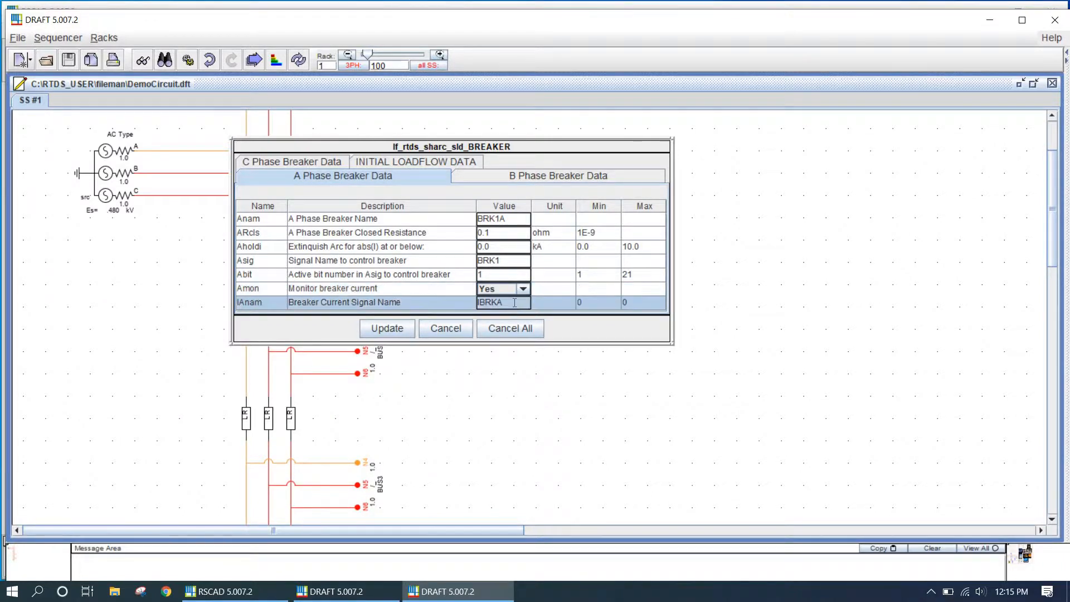
pyautogui.click(514, 303)
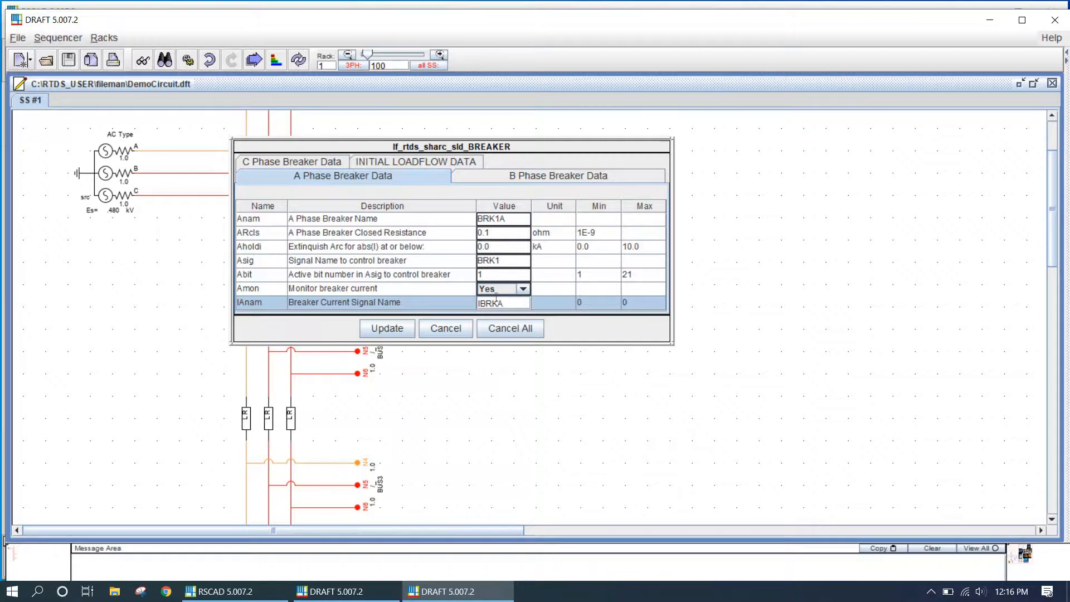
pyautogui.write('1')
pyautogui.click(510, 217)
pyautogui.write('1')
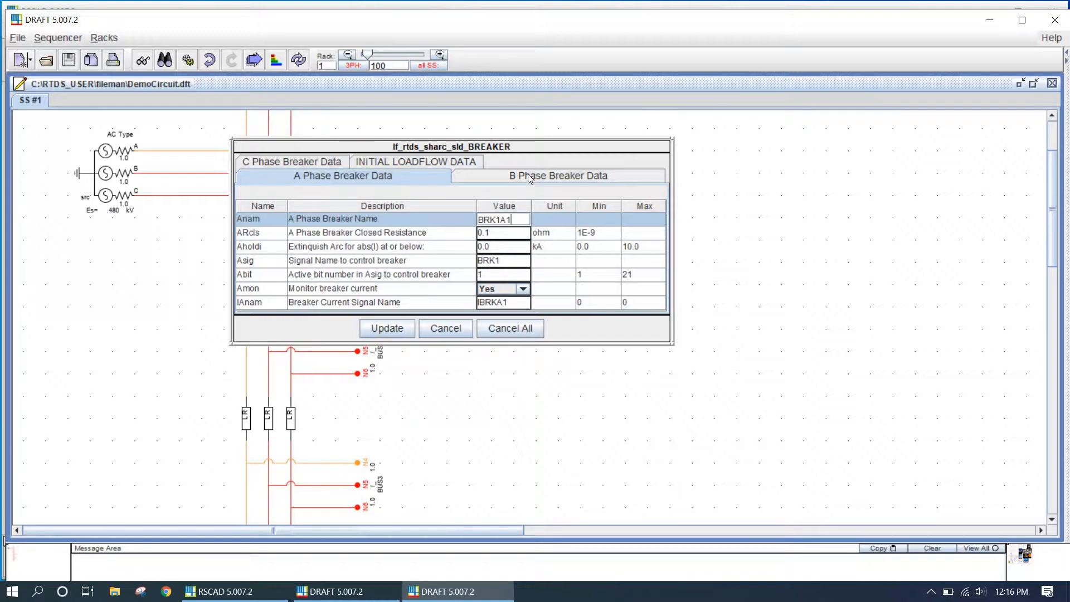
pyautogui.click(527, 174)
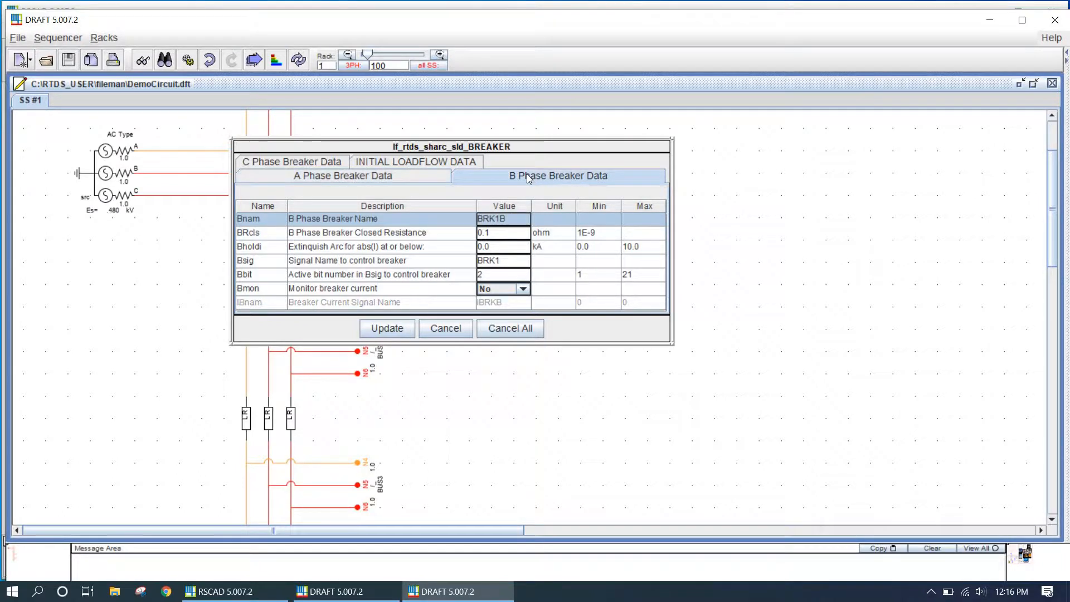
pyautogui.click(513, 217)
pyautogui.click(365, 176)
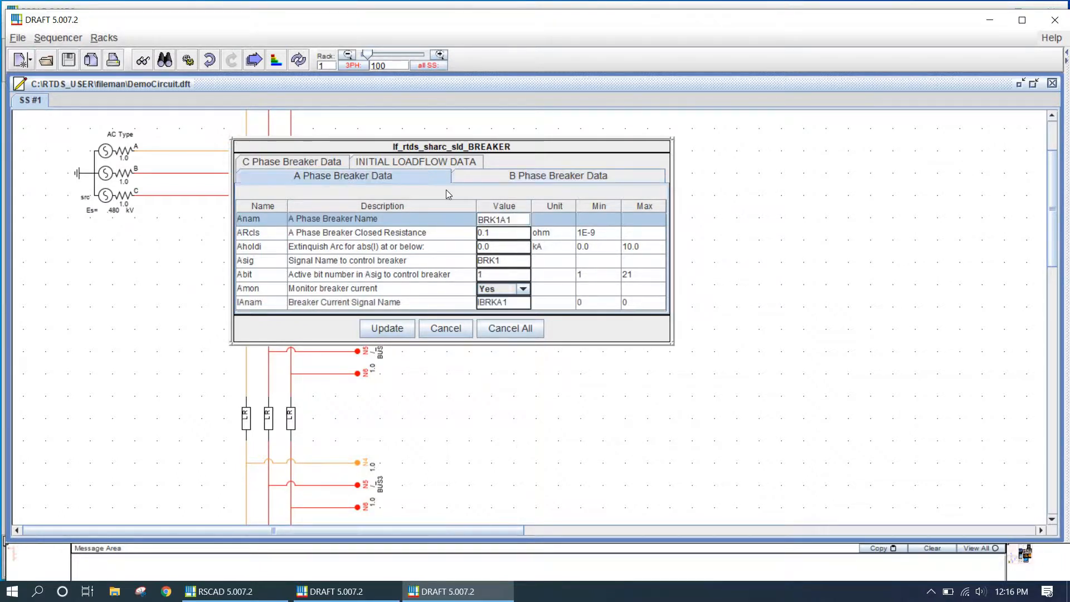
pyautogui.press('BackSpace')
# Enable breaker current monitoring for phase B
pyautogui.click(484, 175)
pyautogui.click(514, 287)
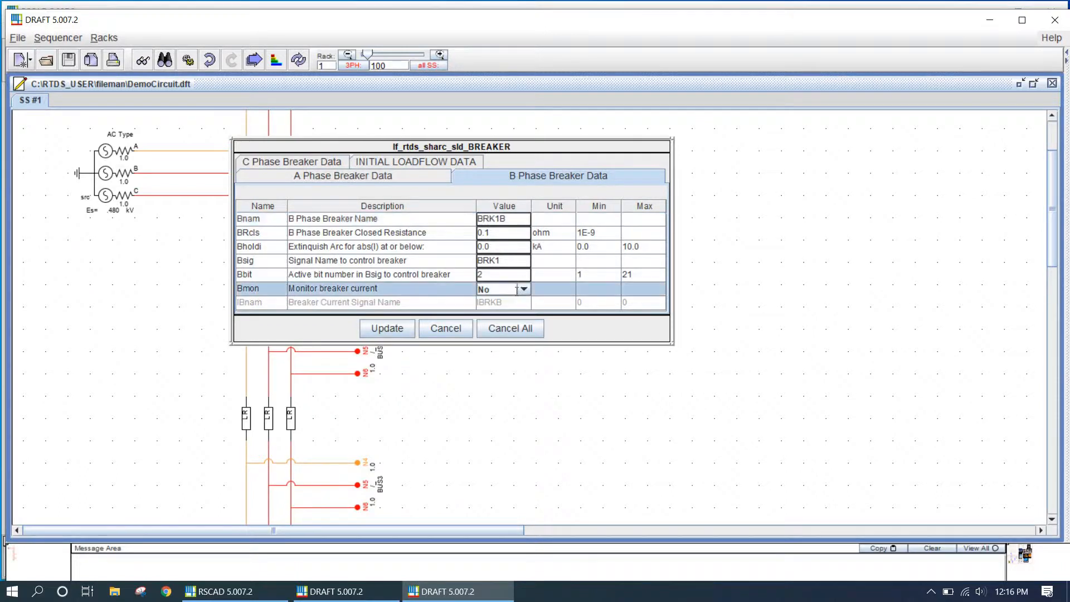
pyautogui.click(522, 289)
pyautogui.click(506, 311)
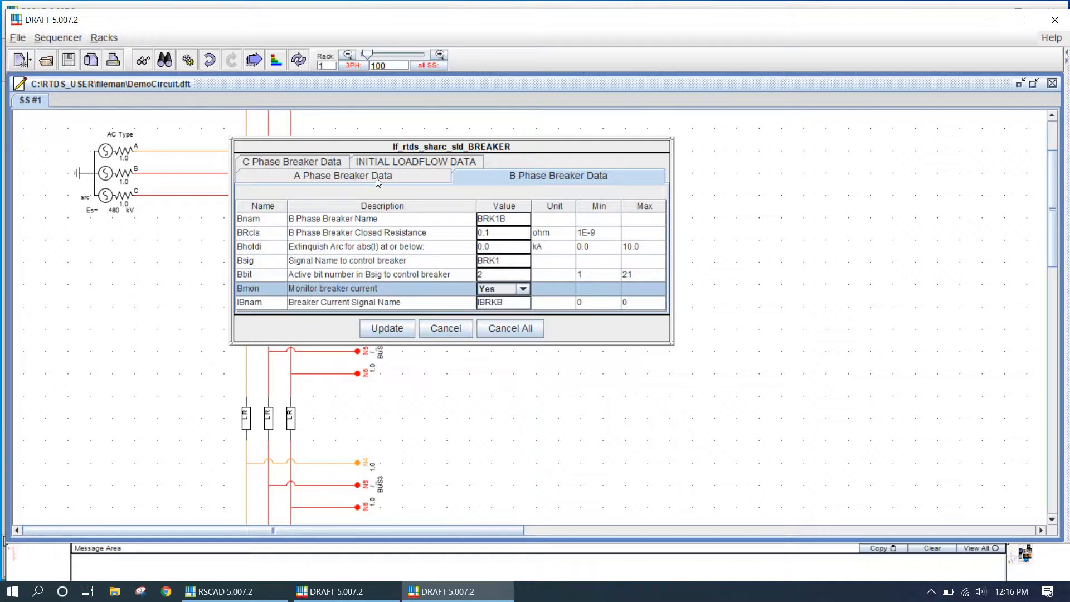
# Enable breaker current monitoring for phase C and enter 1 in its active bit number
pyautogui.click(296, 162)
pyautogui.click(527, 289)
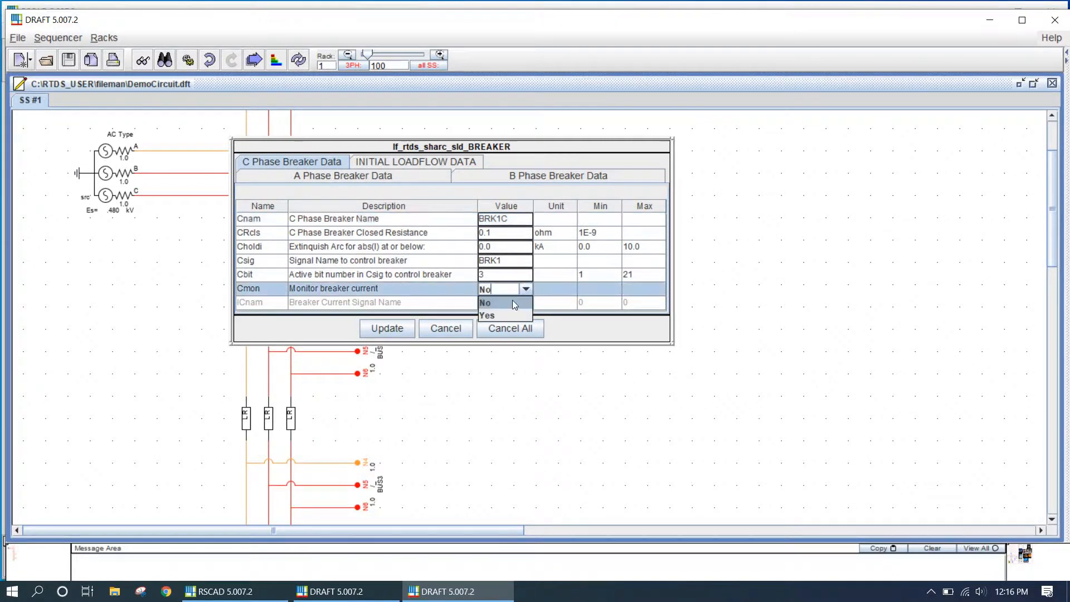
pyautogui.click(505, 316)
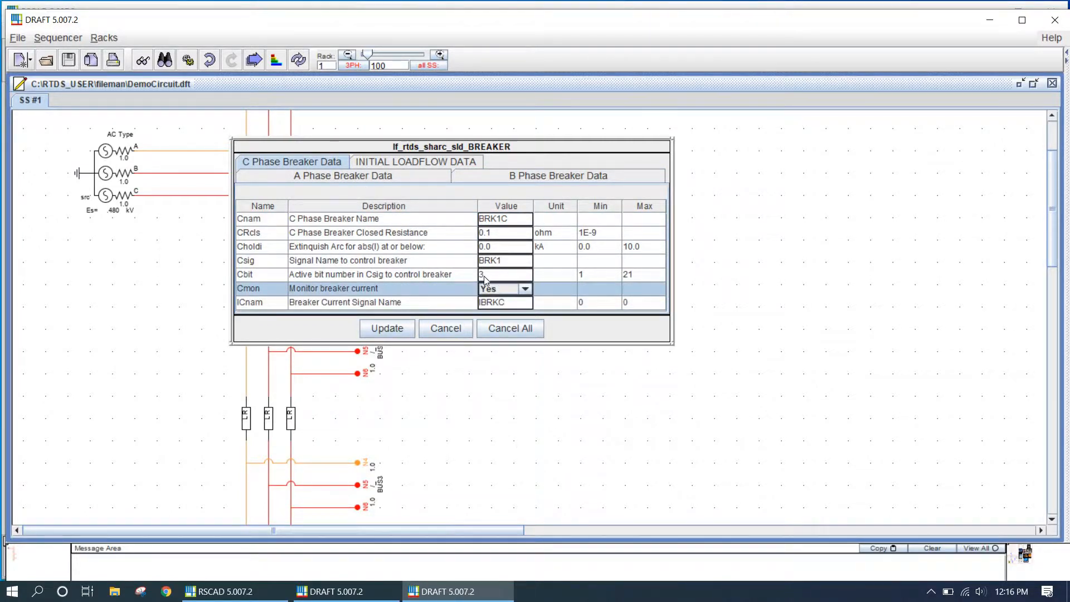
pyautogui.click(487, 276)
pyautogui.click(487, 276)
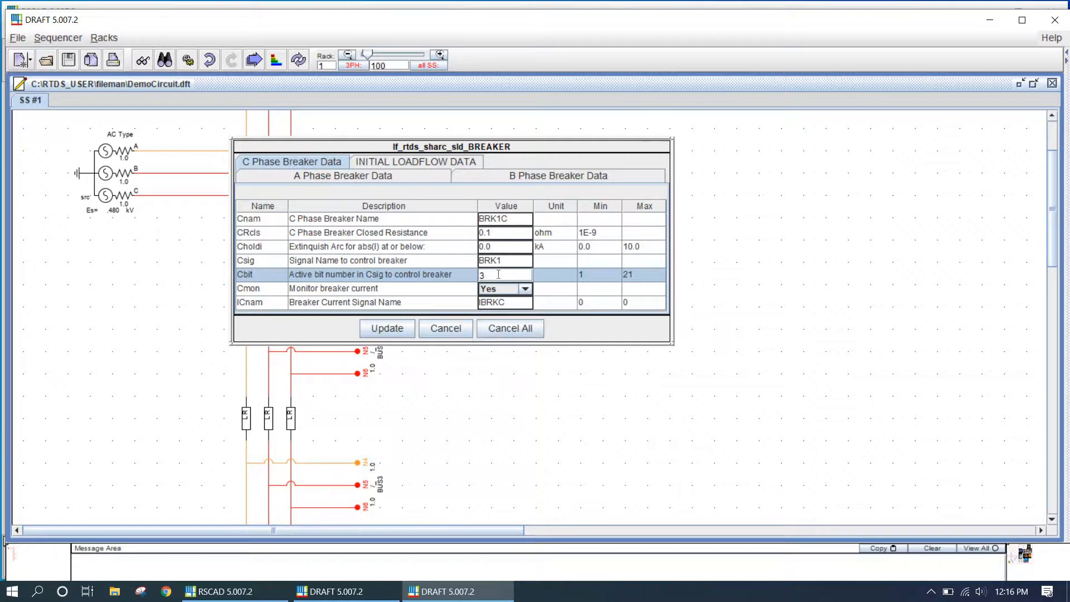
pyautogui.write('1')
pyautogui.click(379, 178)
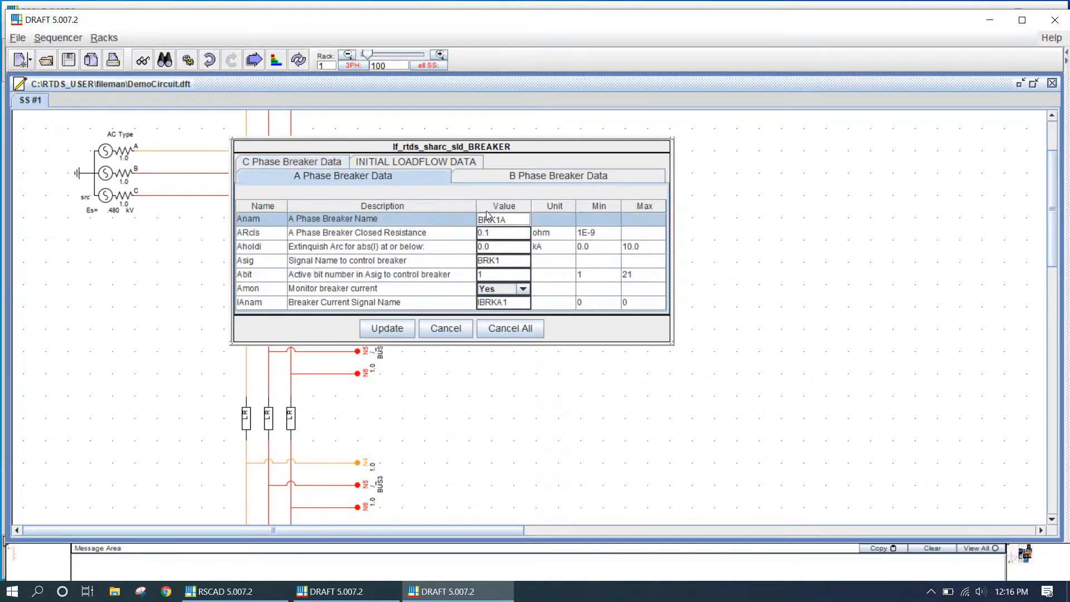
# Set the phase B active bit number to 2 and update the breaker parameters
pyautogui.click(527, 182)
pyautogui.doubleClick(484, 273)
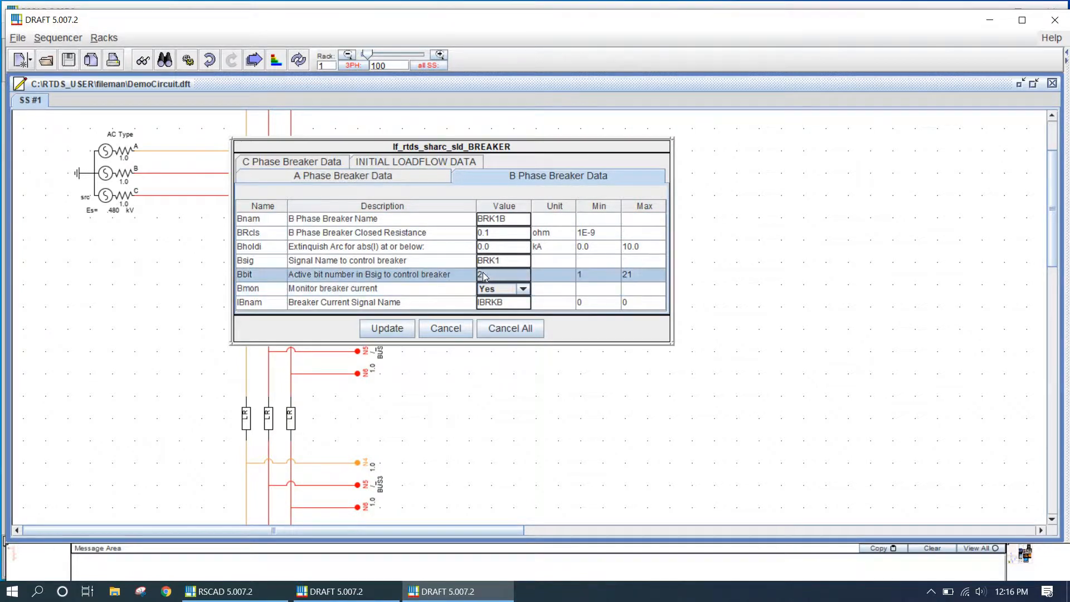
pyautogui.write('2')
pyautogui.click(321, 160)
pyautogui.click(396, 328)
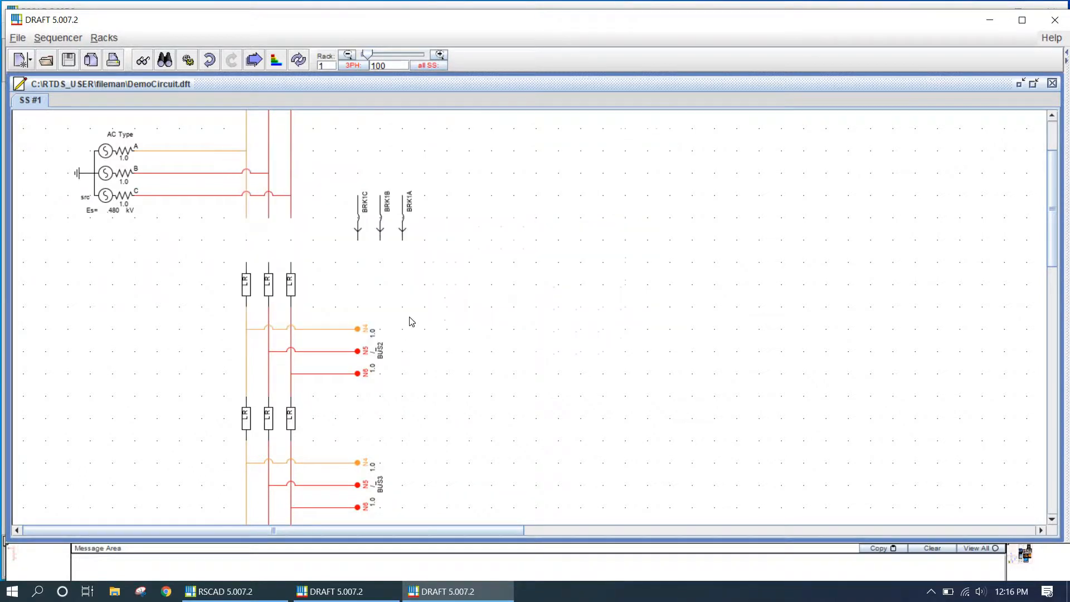
# Place a copy of the breaker block to the right of BUS3
pyautogui.press('c')
pyautogui.click(491, 417)
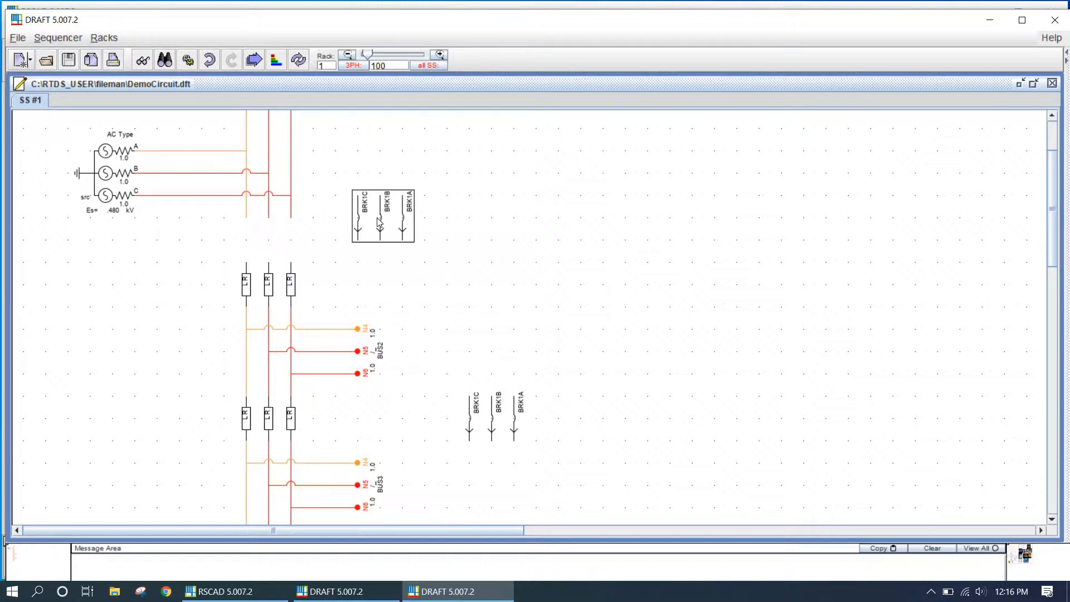
# Move the original breaker onto the three phase lines between the source and the upper LR branch
pyautogui.moveTo(377, 218); pyautogui.dragTo(267, 244)
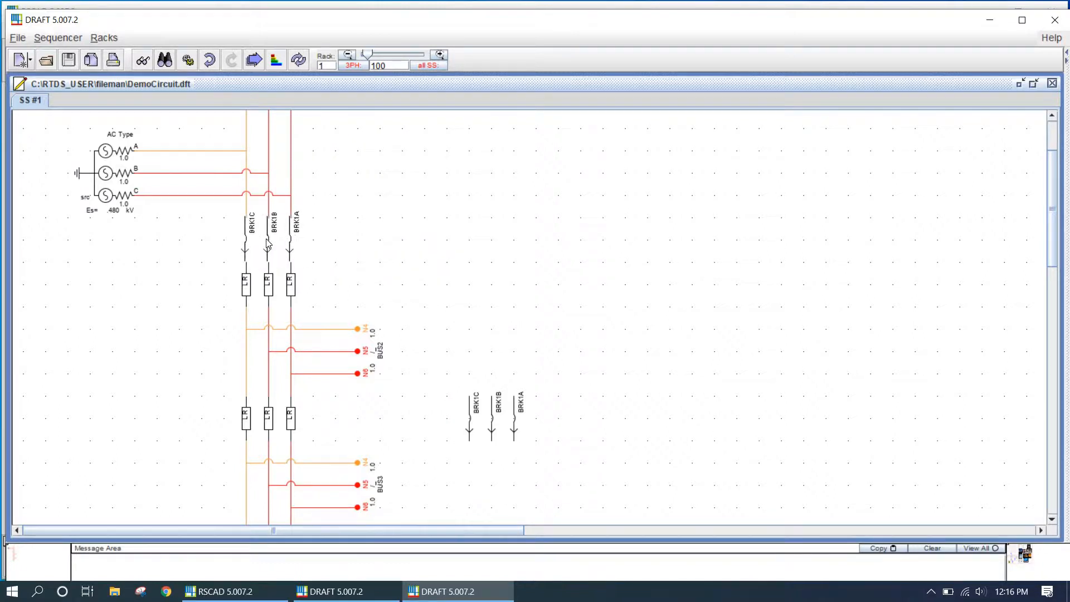
pyautogui.press('m')
pyautogui.scroll(-5, 506, 346)
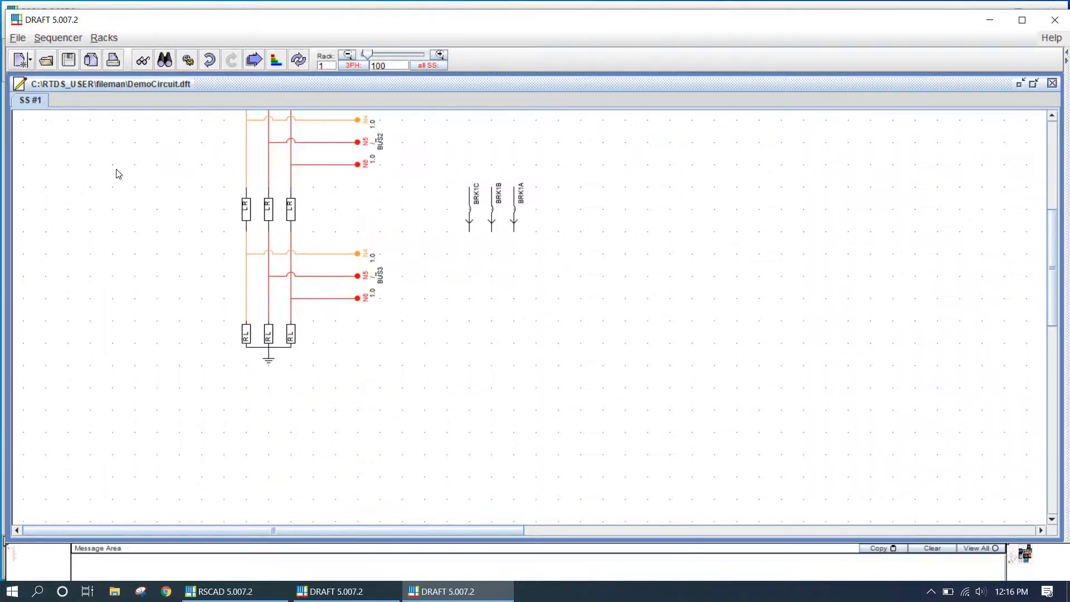
# Select the lower LR branch, BUS3 and load section and move it down and to the right
pyautogui.moveTo(72, 175); pyautogui.dragTo(429, 416)
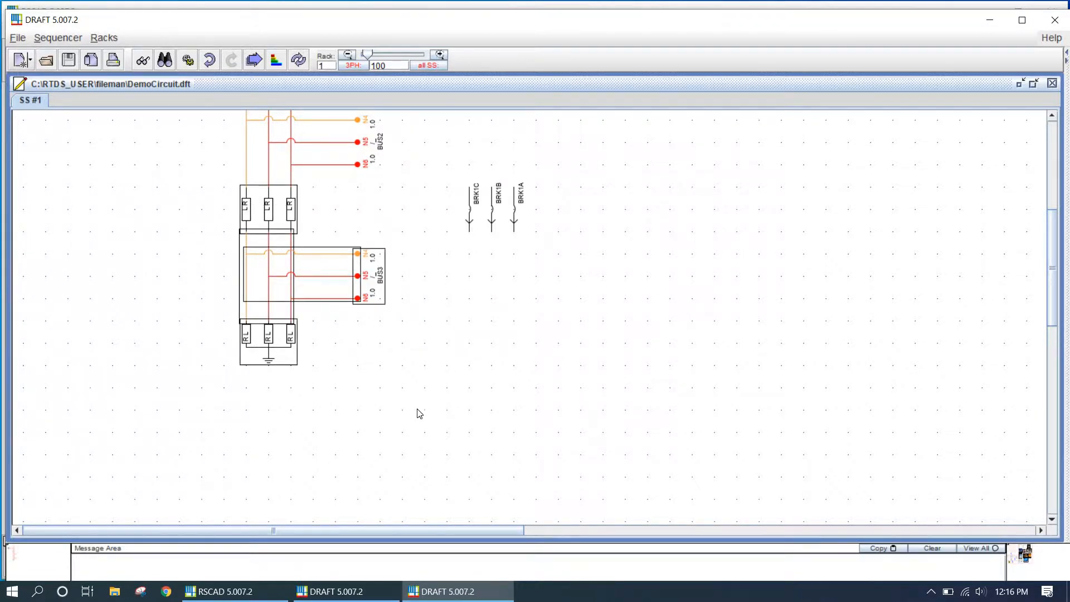
pyautogui.moveTo(274, 288); pyautogui.dragTo(318, 422)
pyautogui.click(452, 211)
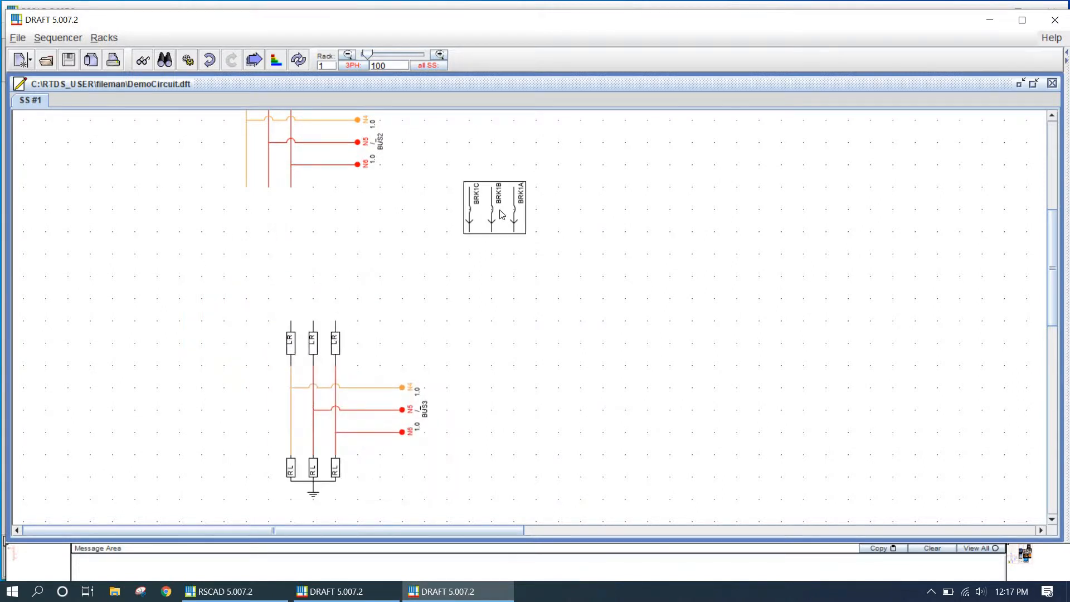
pyautogui.moveTo(496, 207)
pyautogui.mouseDown()
pyautogui.moveTo(285, 259)
pyautogui.moveTo(343, 225)
pyautogui.moveTo(266, 214)
pyautogui.mouseUp()
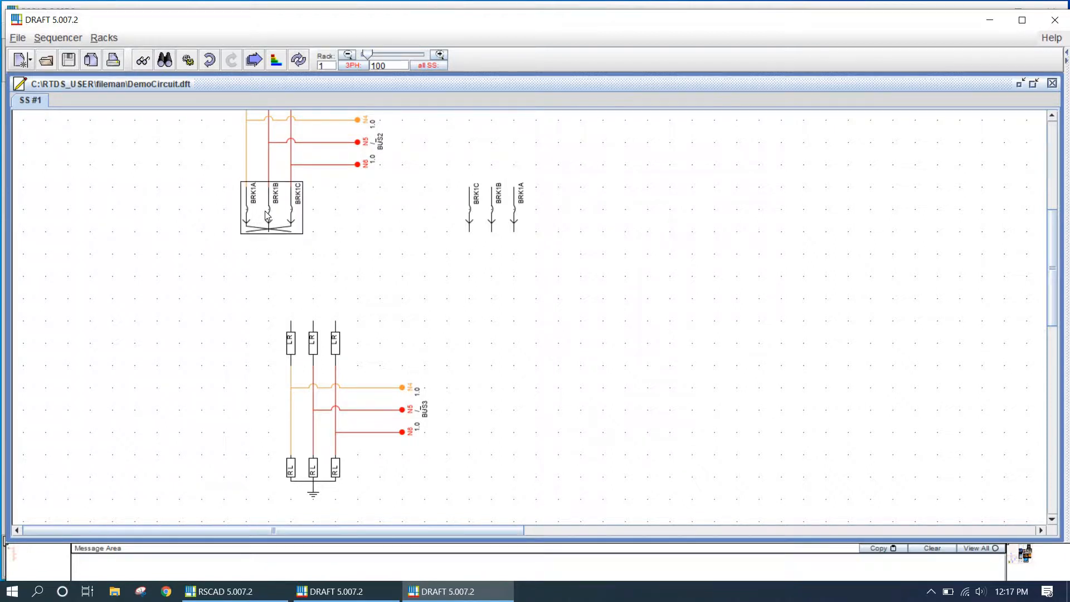
pyautogui.press('Delete')
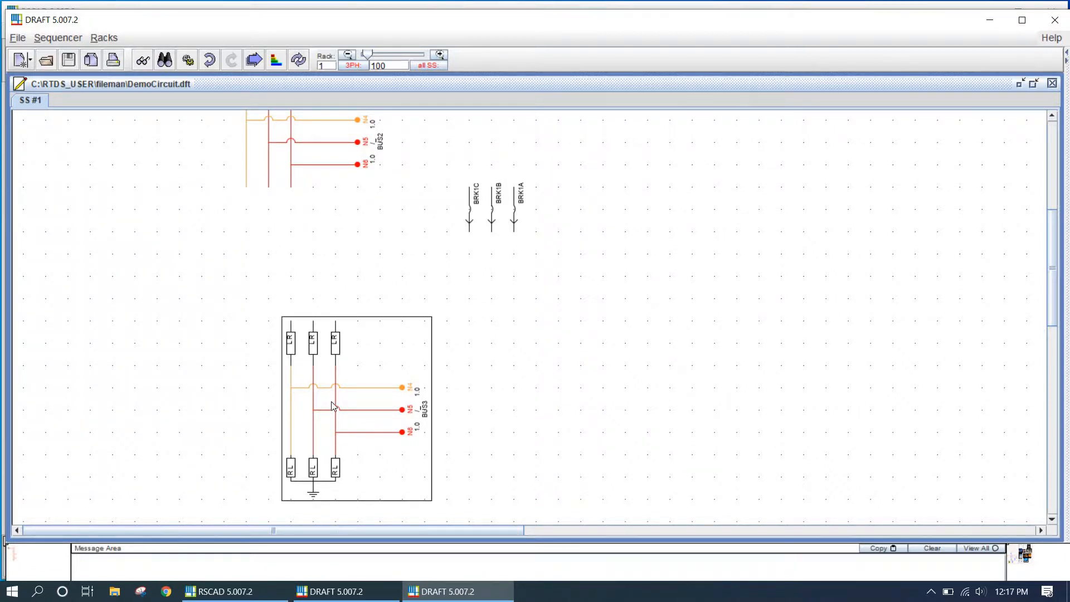
# Move the lower LR branch, BUS3 and load section back up beneath the upper phase lines
pyautogui.moveTo(332, 402); pyautogui.dragTo(315, 303)
pyautogui.click(516, 319)
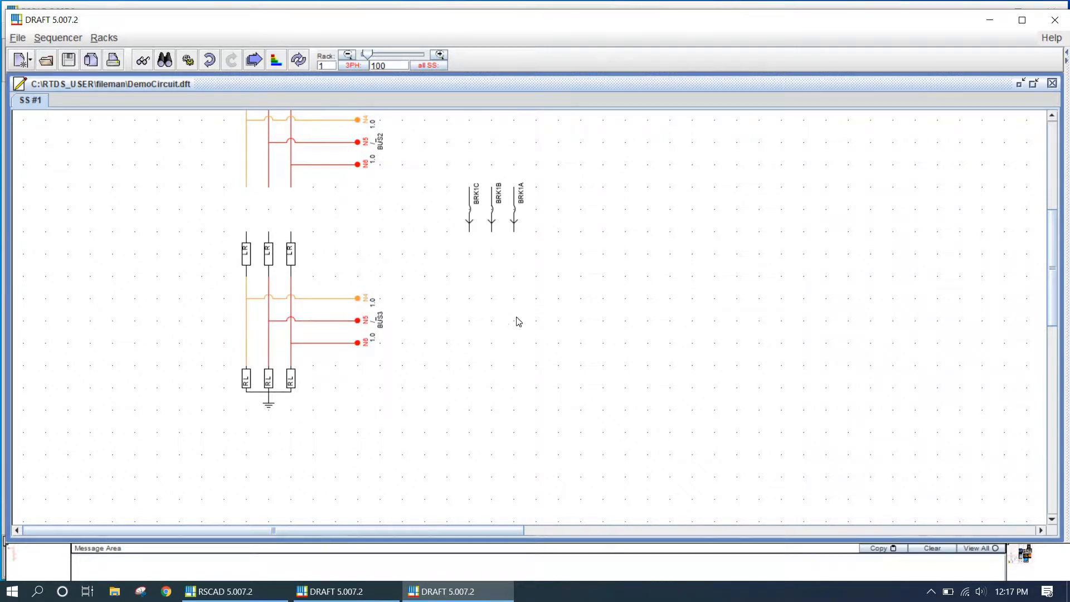
# Open the copied breaker's parameters and set phase A's name to BRK2A, control signal to BRK2 and current signal to IBRKA2
pyautogui.click(497, 210)
pyautogui.doubleClick(497, 210)
pyautogui.click(501, 221)
pyautogui.write('A')
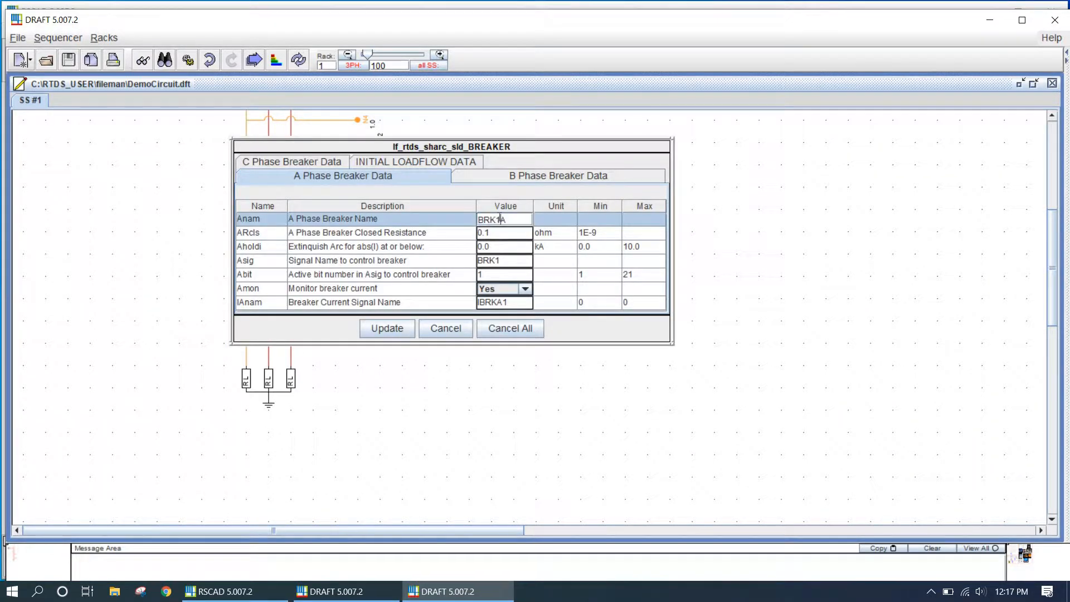
pyautogui.write('2')
pyautogui.click(500, 262)
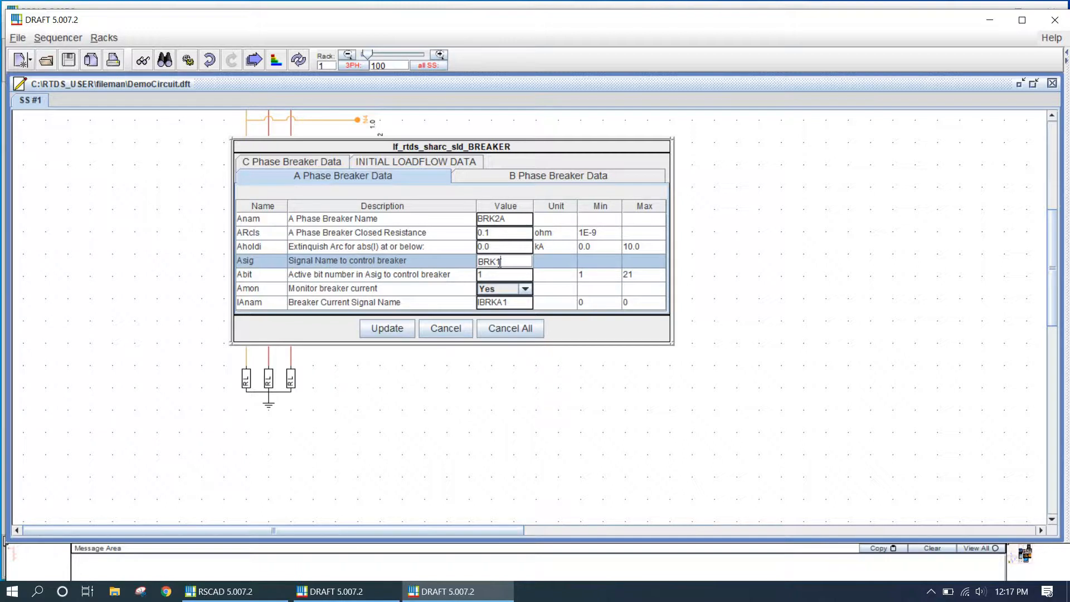
pyautogui.write('2')
pyautogui.click(516, 299)
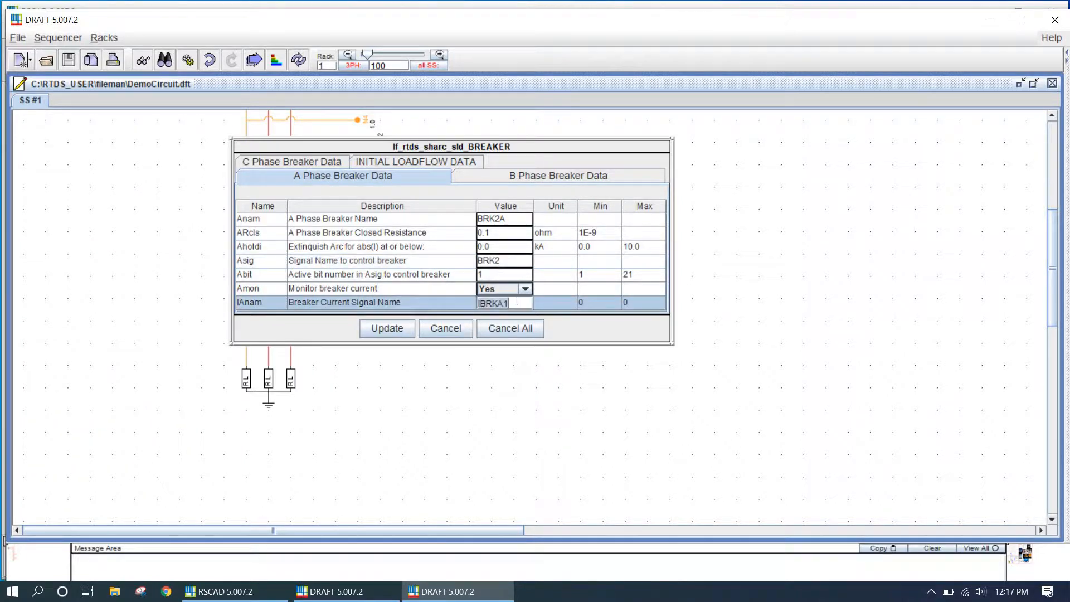
pyautogui.press('BackSpace')
pyautogui.write('2')
# Set phase B of the copied breaker to name BRK2B, control signal BRK2 and current signal IBRKB2
pyautogui.click(498, 180)
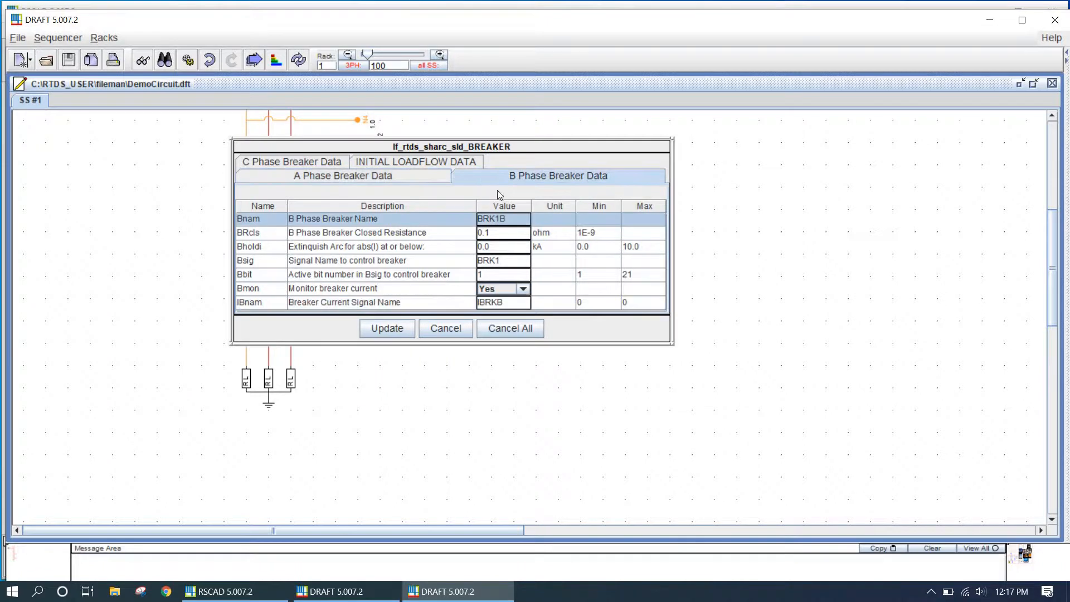
pyautogui.click(513, 218)
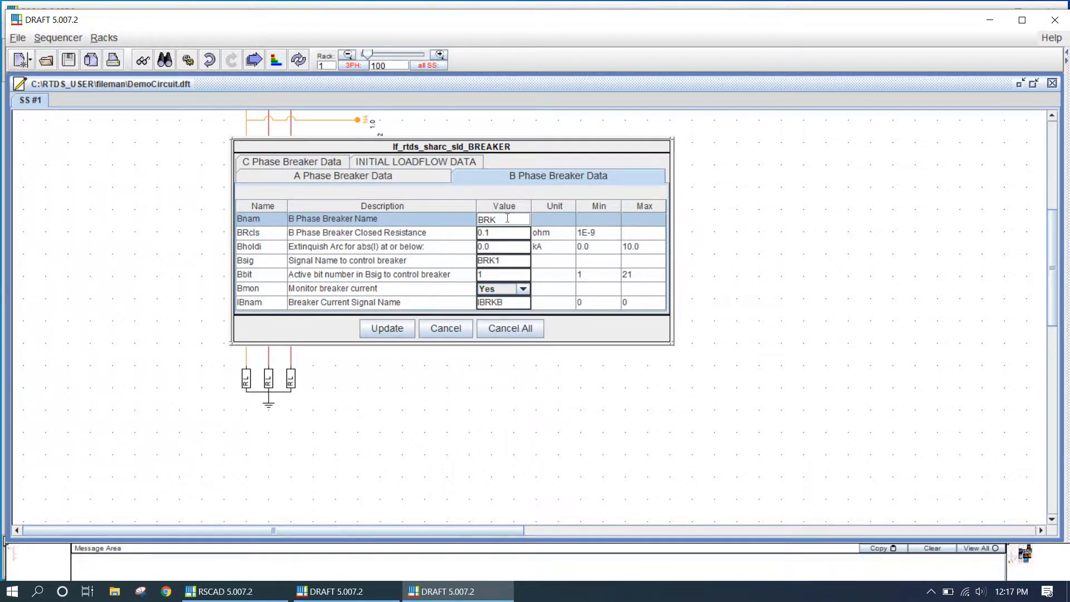
pyautogui.write('2B')
pyautogui.click(505, 259)
pyautogui.press('BackSpace')
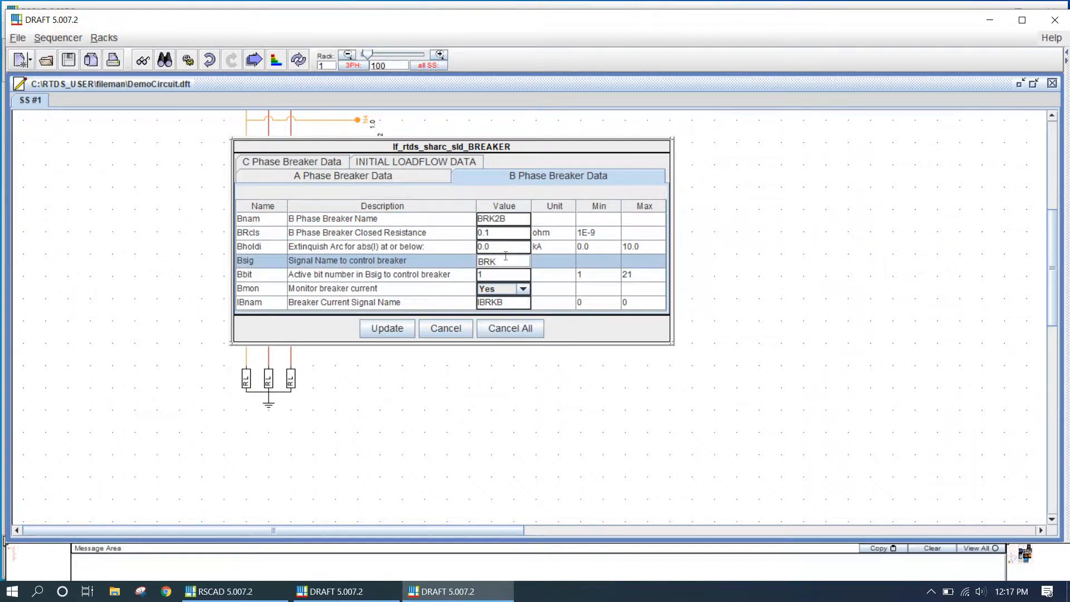
pyautogui.click(509, 302)
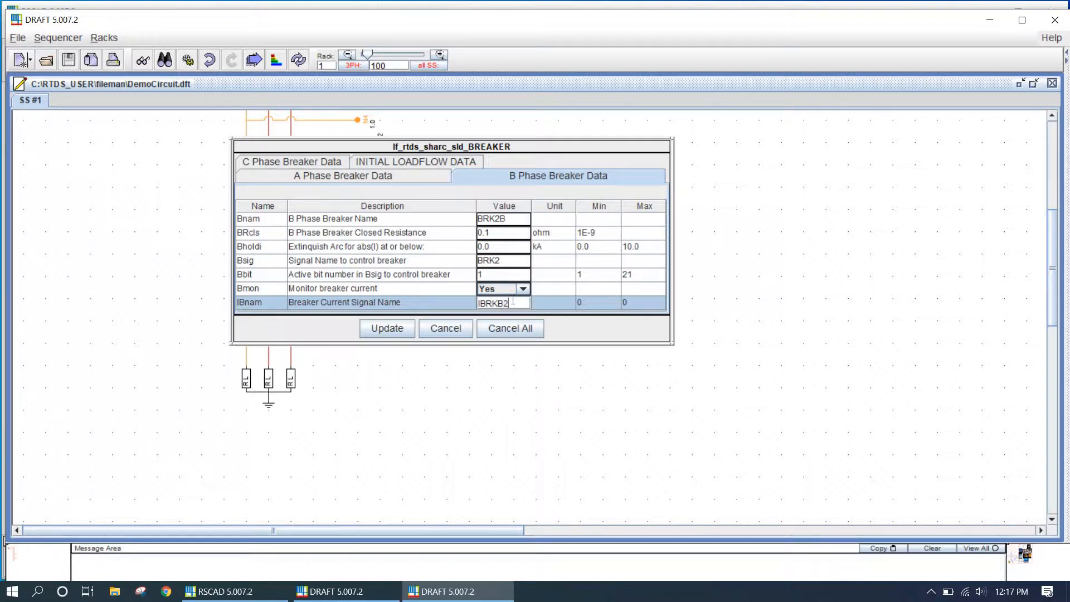
# Set phase C of the copied breaker to name BRK2C, control signal BRK2 and current signal IBRKC2, then apply the settings
pyautogui.click(314, 162)
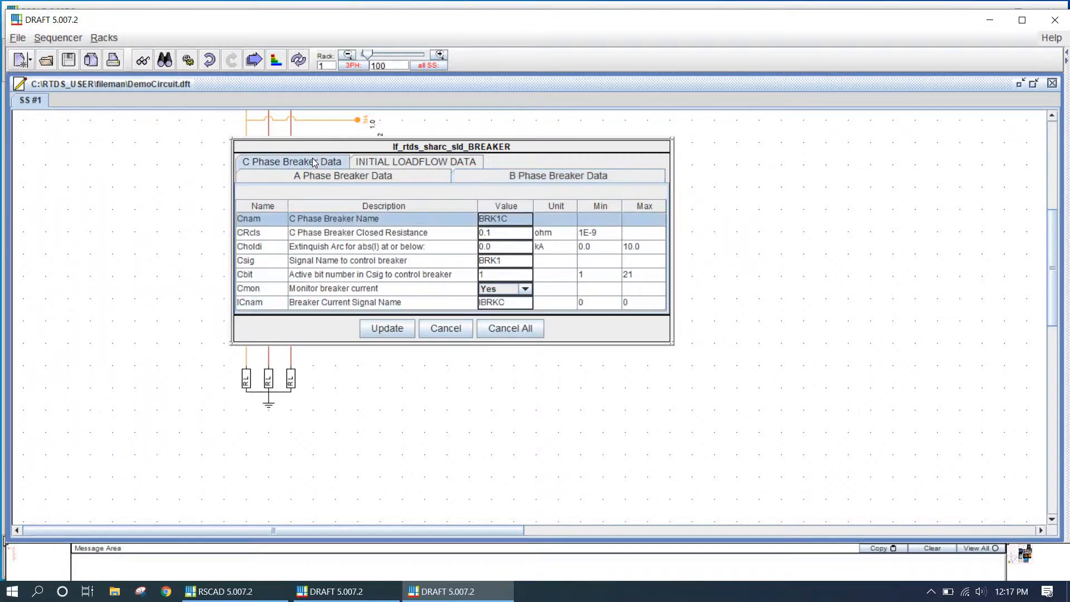
pyautogui.click(511, 305)
pyautogui.write('2')
pyautogui.click(359, 177)
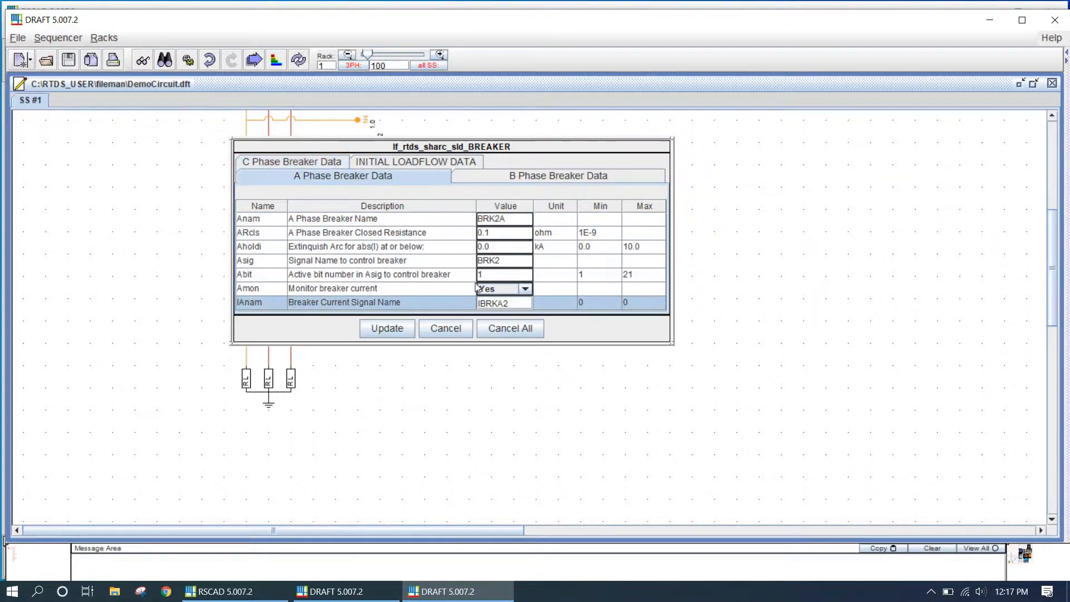
pyautogui.click(310, 162)
pyautogui.click(502, 219)
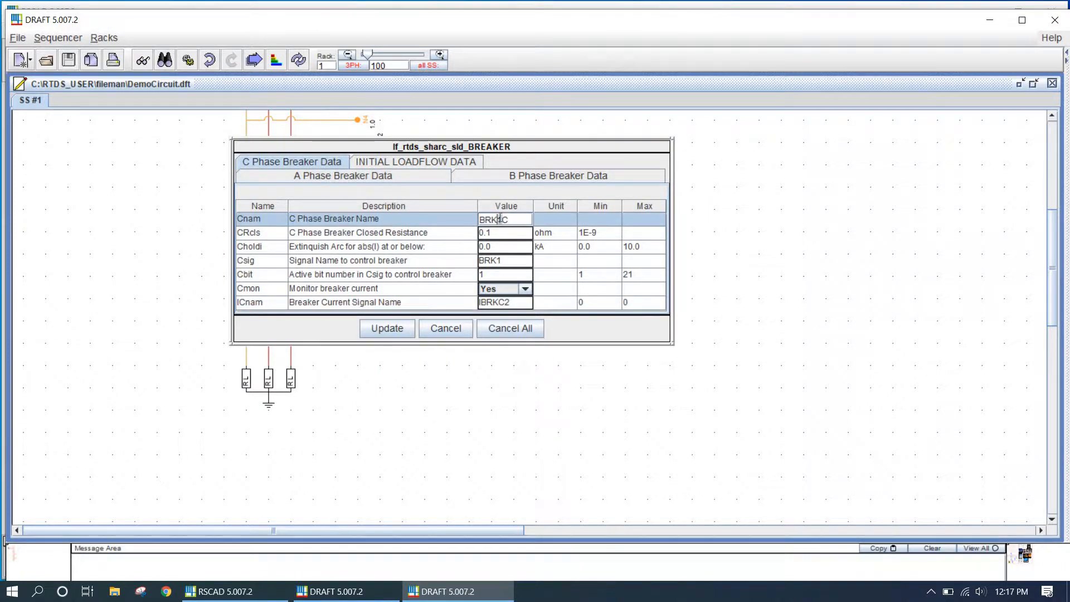
pyautogui.press('BackSpace')
pyautogui.write('2')
pyautogui.click(500, 261)
pyautogui.press('BackSpace')
pyautogui.write('2')
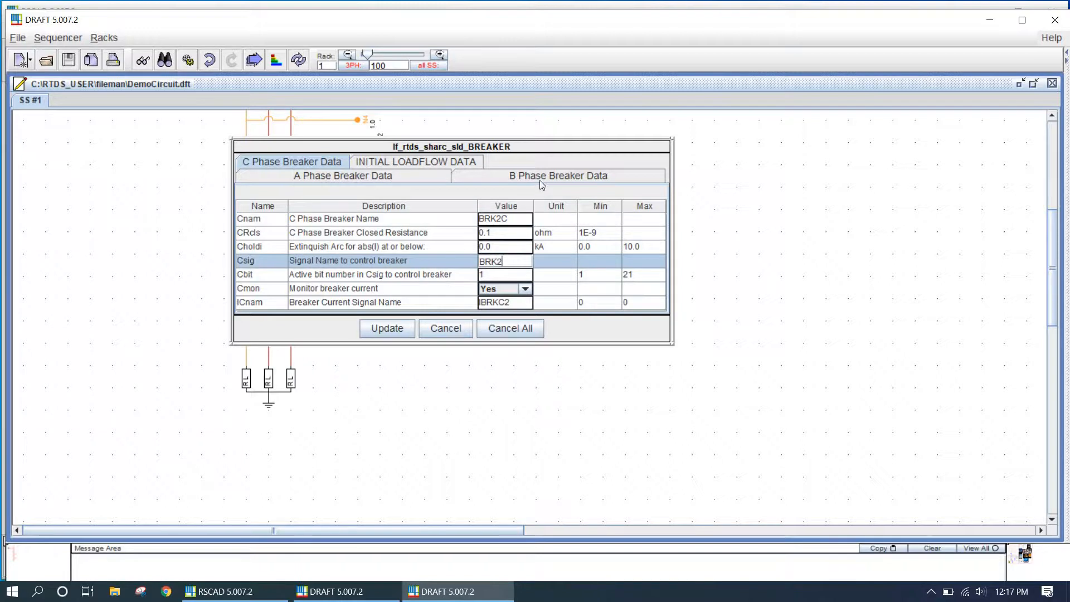
pyautogui.click(540, 177)
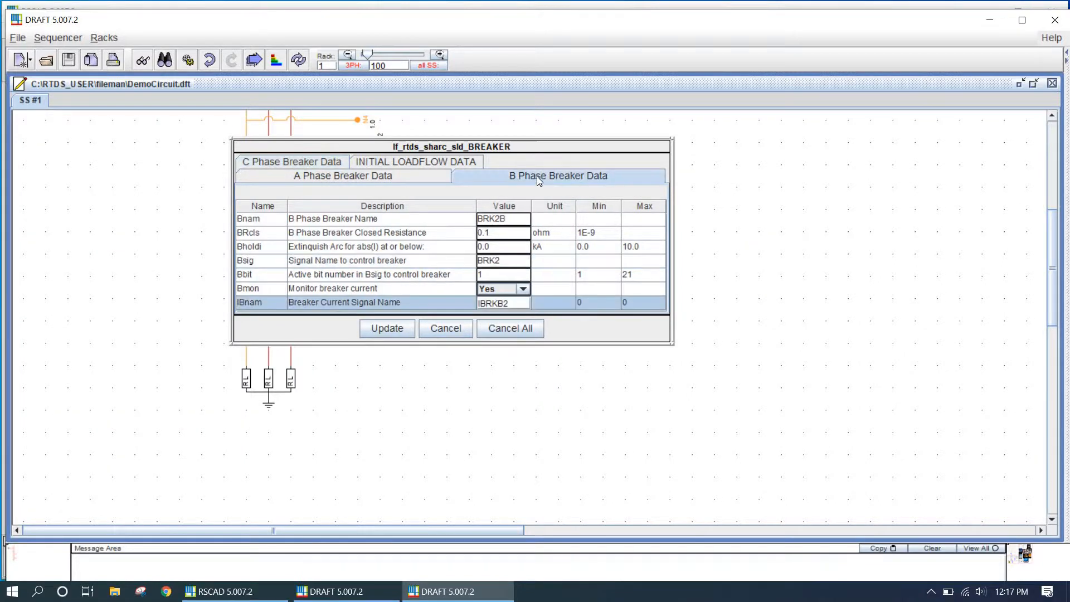
pyautogui.click(392, 328)
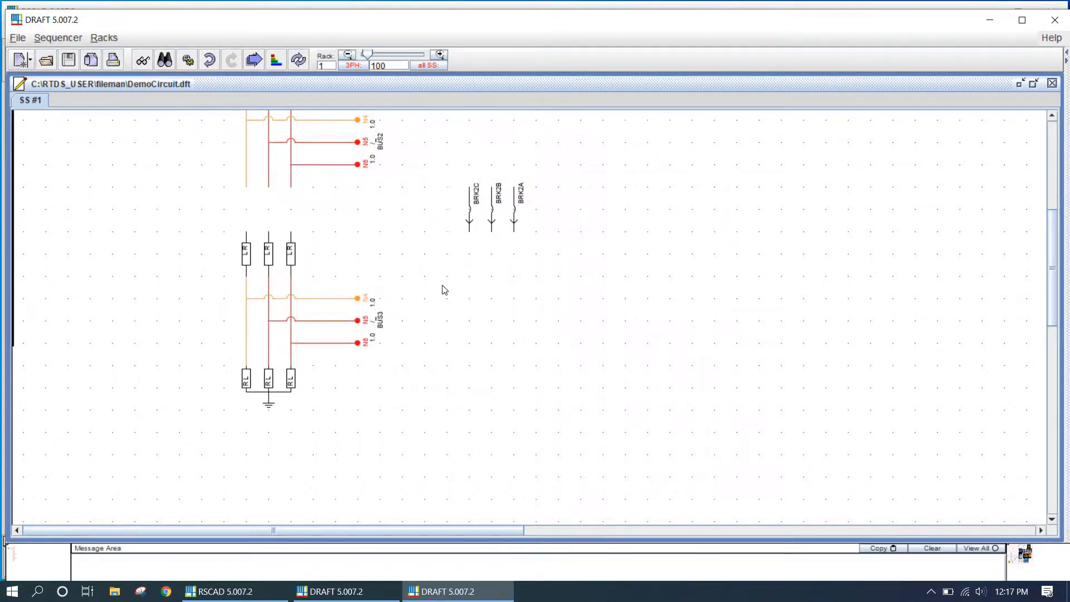
# Move the renamed breaker onto the phase lines above the lower LR branch and inspect the original breaker's parameters
pyautogui.moveTo(480, 206); pyautogui.dragTo(258, 206)
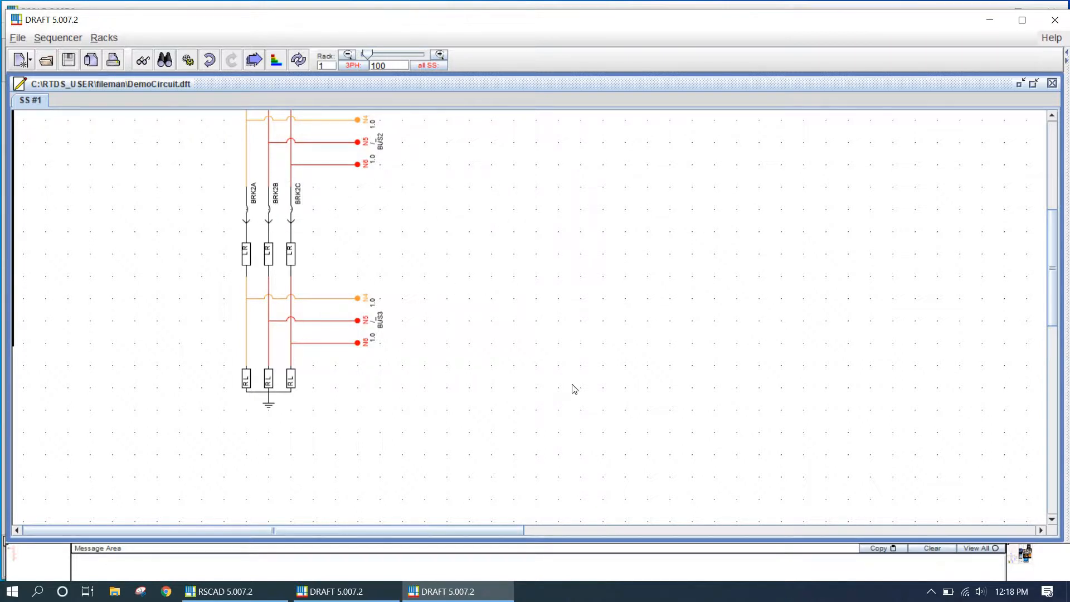
pyautogui.scroll(5, 573, 387)
pyautogui.scroll(-2, 458, 269)
pyautogui.doubleClick(303, 218)
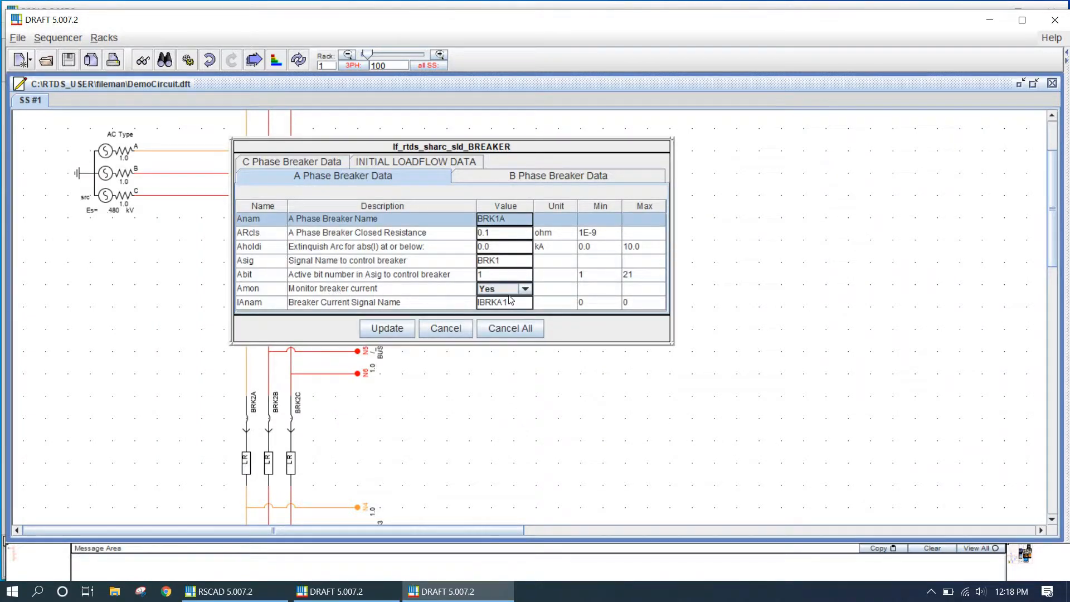
pyautogui.click(440, 334)
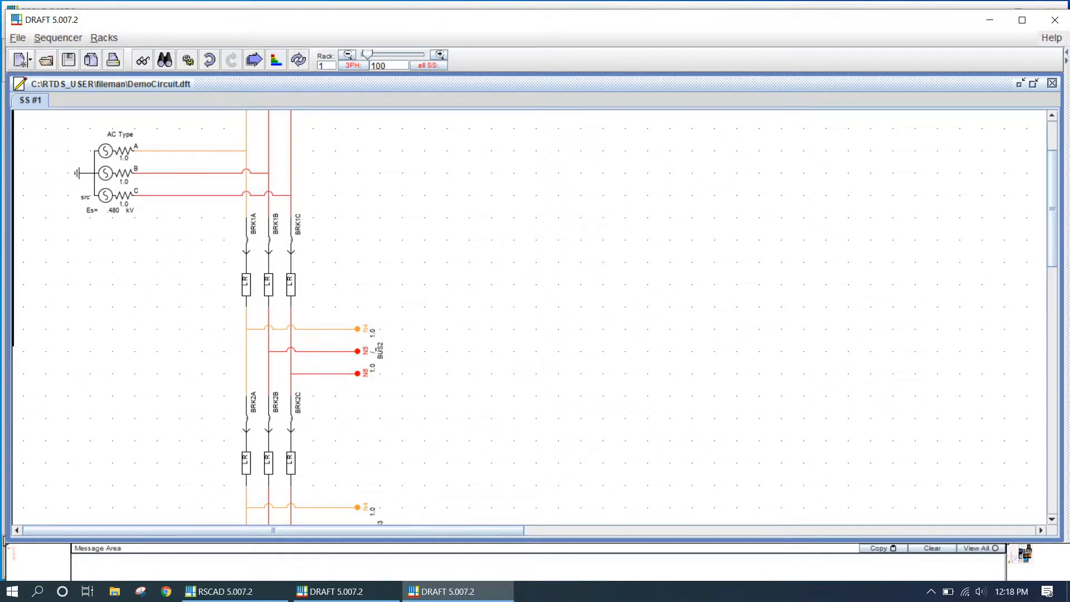
# Open the component library beside the circuit and place three-phase CT transducers next to both breaker branches
pyautogui.click(1066, 54)
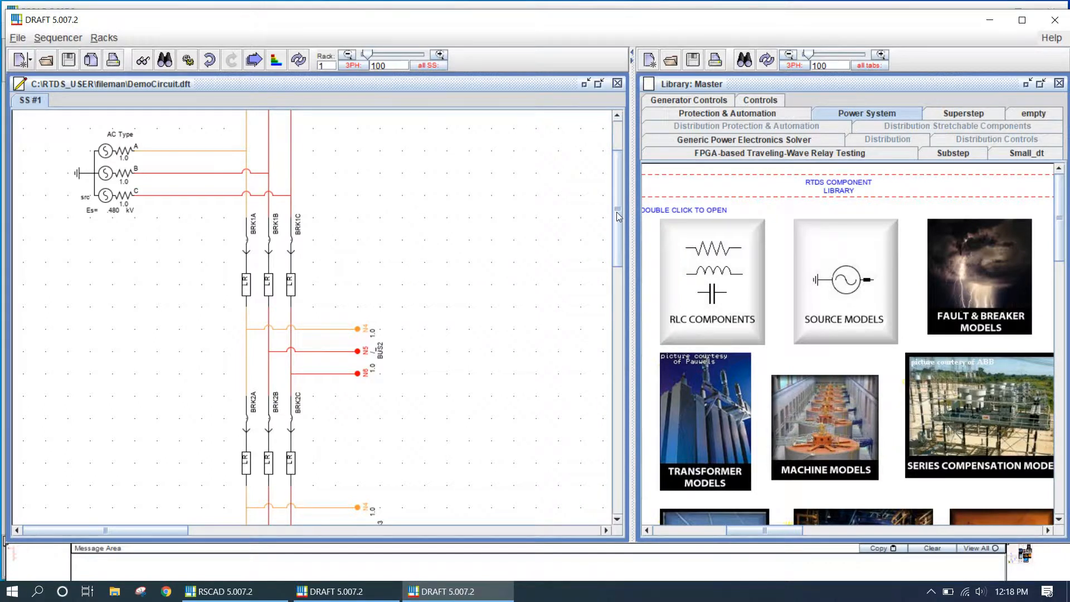
pyautogui.moveTo(630, 216); pyautogui.dragTo(450, 222)
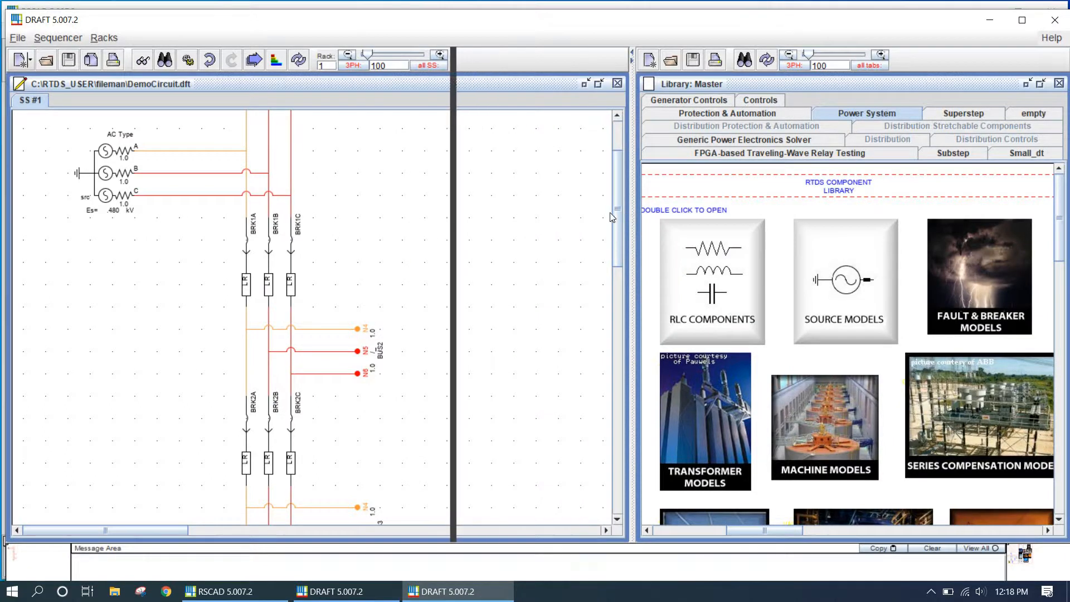
pyautogui.moveTo(641, 530); pyautogui.dragTo(512, 541)
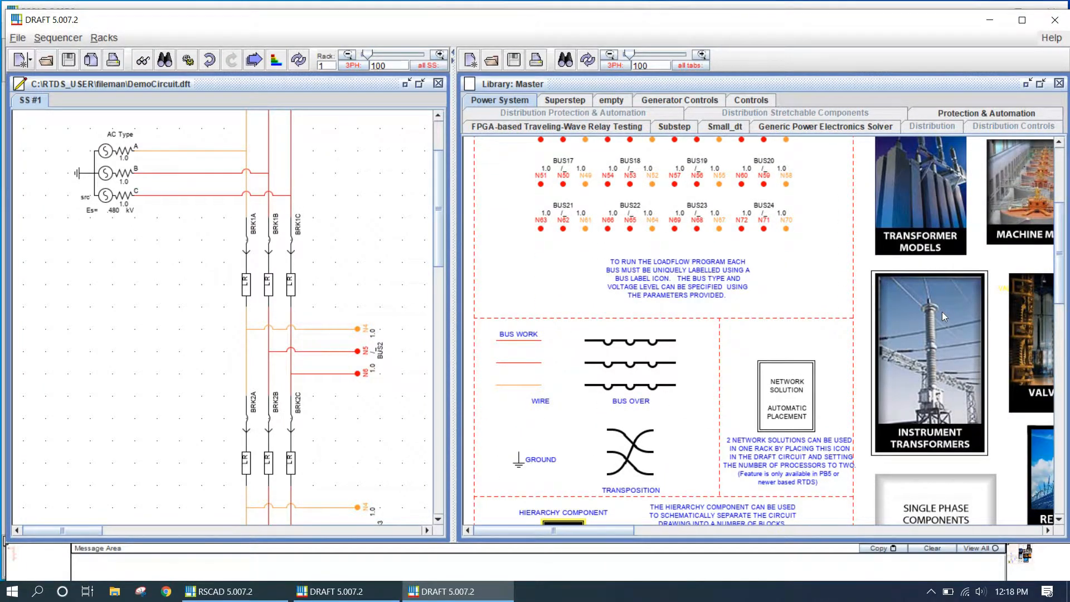
pyautogui.click(941, 372)
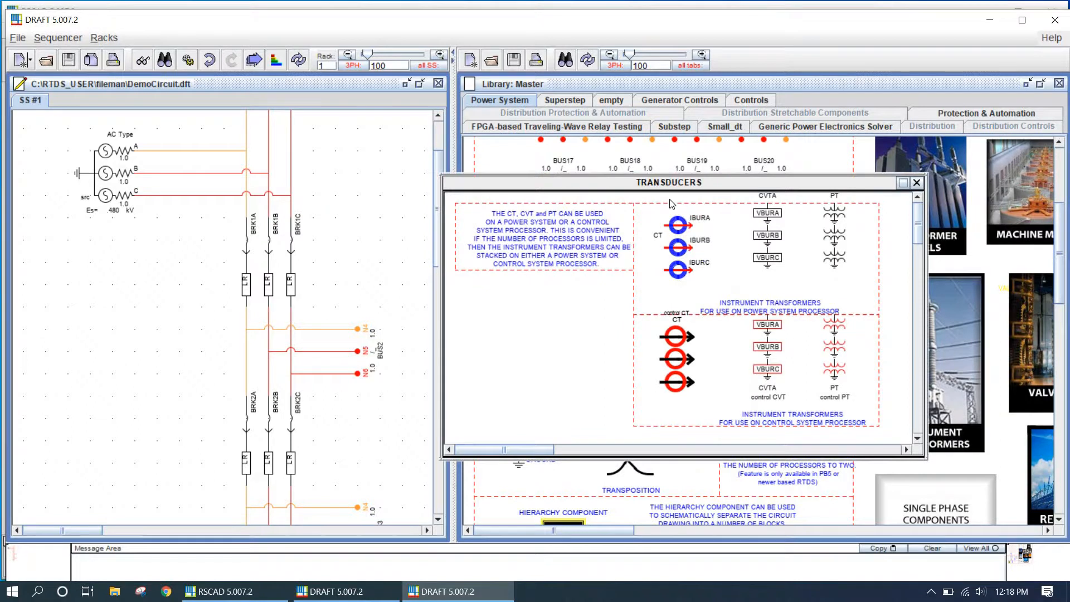
pyautogui.moveTo(682, 232); pyautogui.dragTo(382, 440)
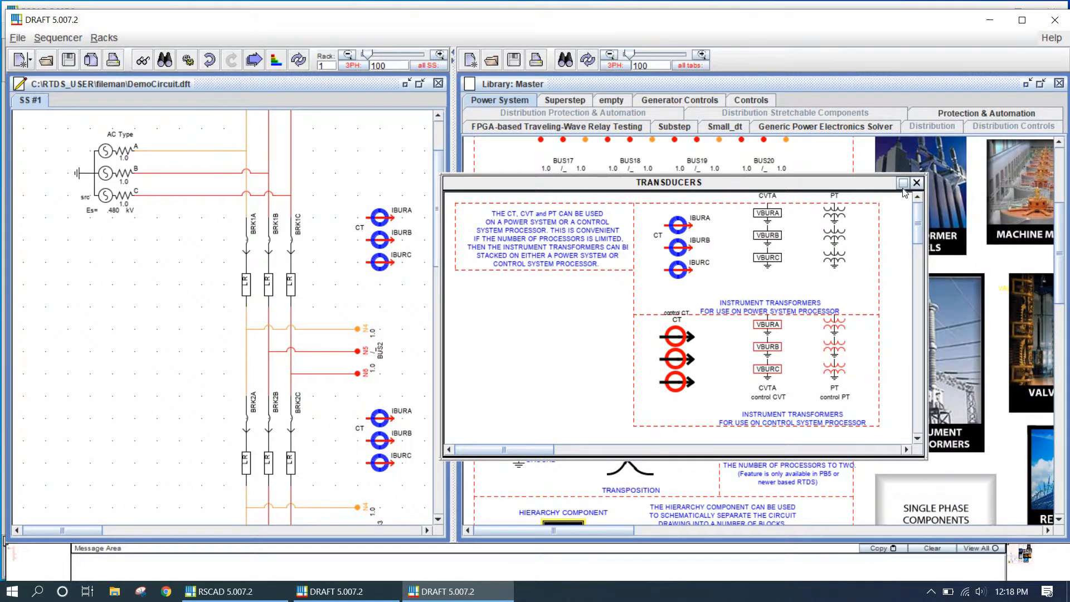
pyautogui.click(917, 183)
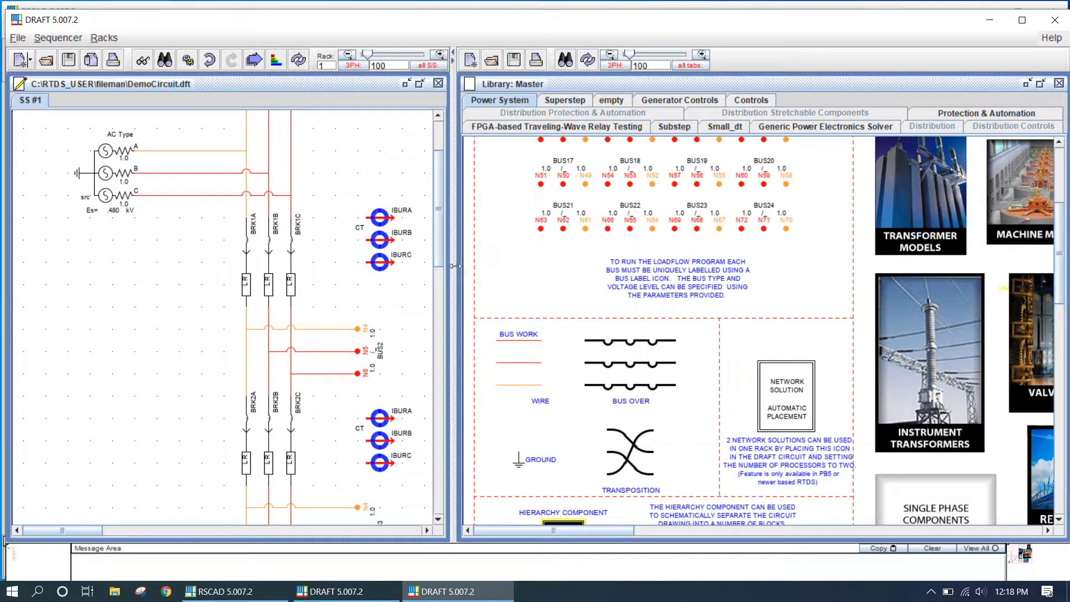
pyautogui.moveTo(779, 273); pyautogui.dragTo(800, 268)
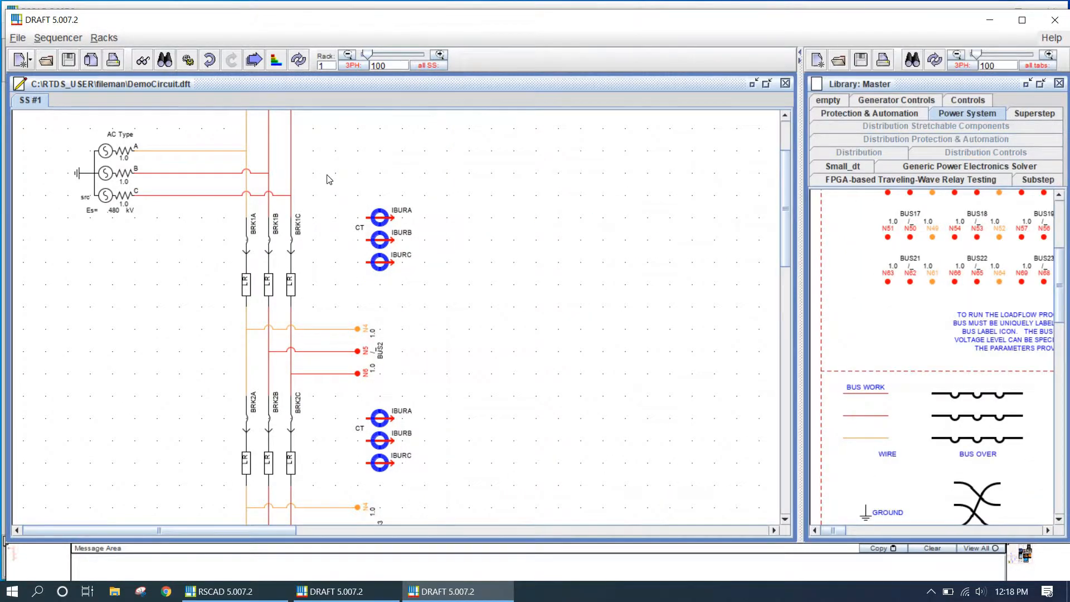
# Review the original breaker's current signal names on each phase tab and apply its settings
pyautogui.scroll(3, 446, 347)
pyautogui.scroll(-3, 423, 353)
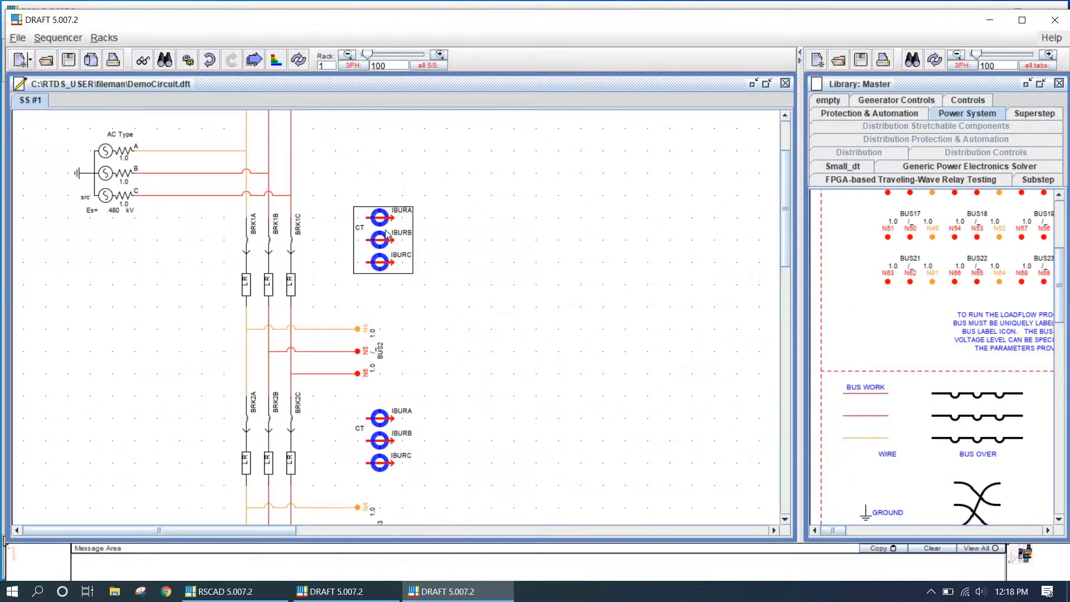
pyautogui.doubleClick(284, 247)
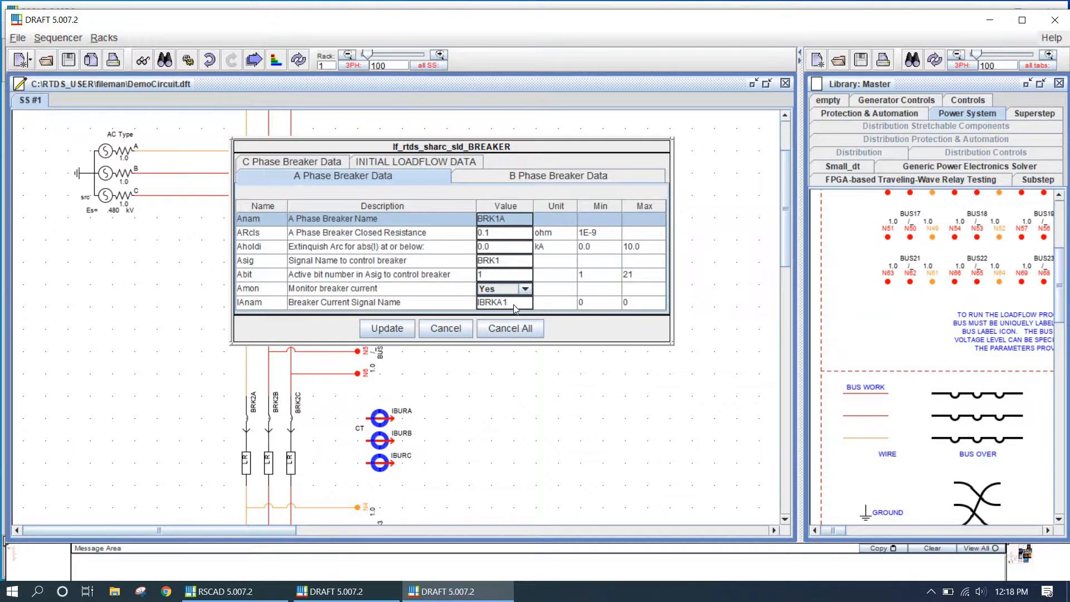
pyautogui.click(509, 303)
pyautogui.moveTo(510, 304); pyautogui.dragTo(461, 300)
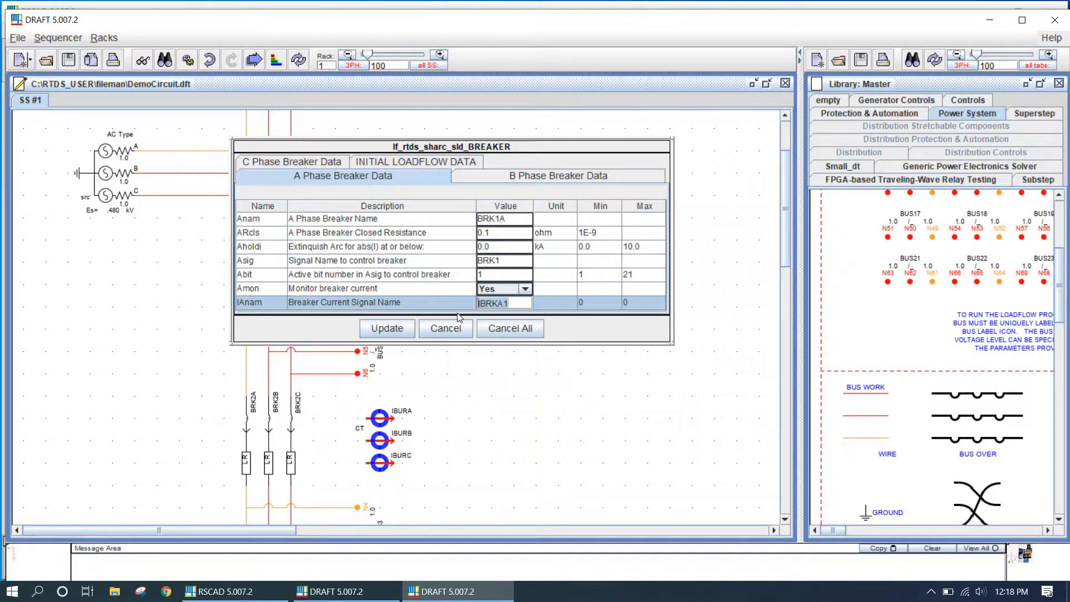
pyautogui.click(552, 179)
pyautogui.click(313, 163)
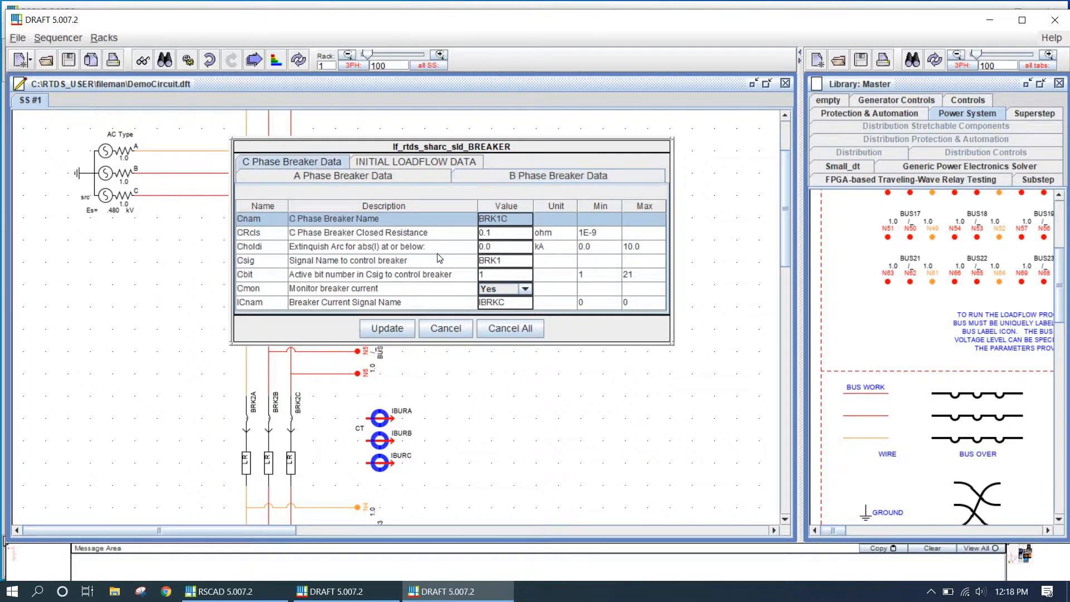
pyautogui.click(383, 179)
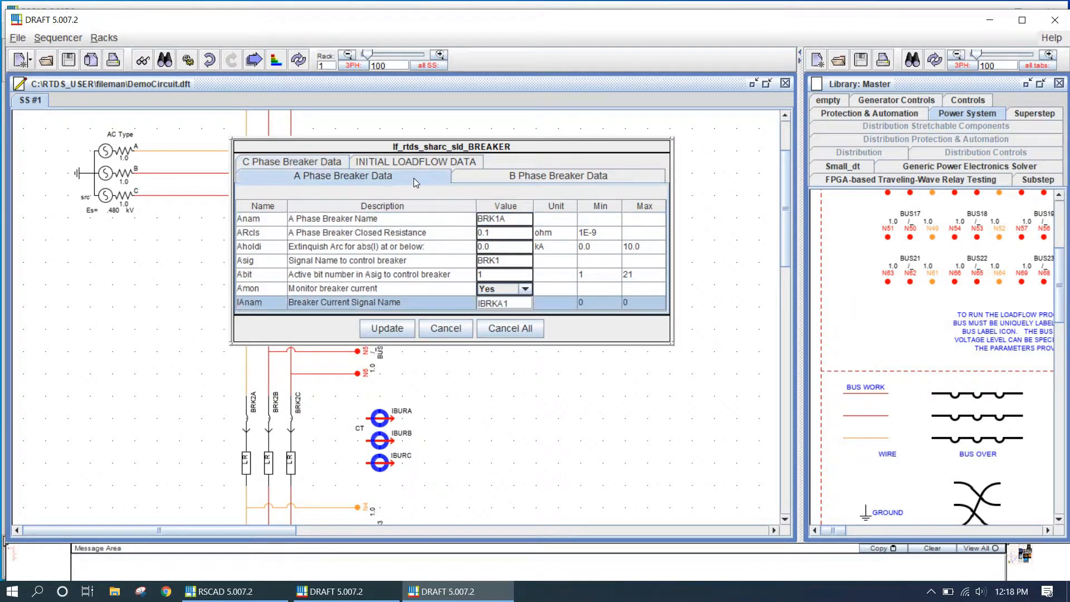
pyautogui.click(516, 179)
pyautogui.click(515, 304)
pyautogui.press('BackSpace')
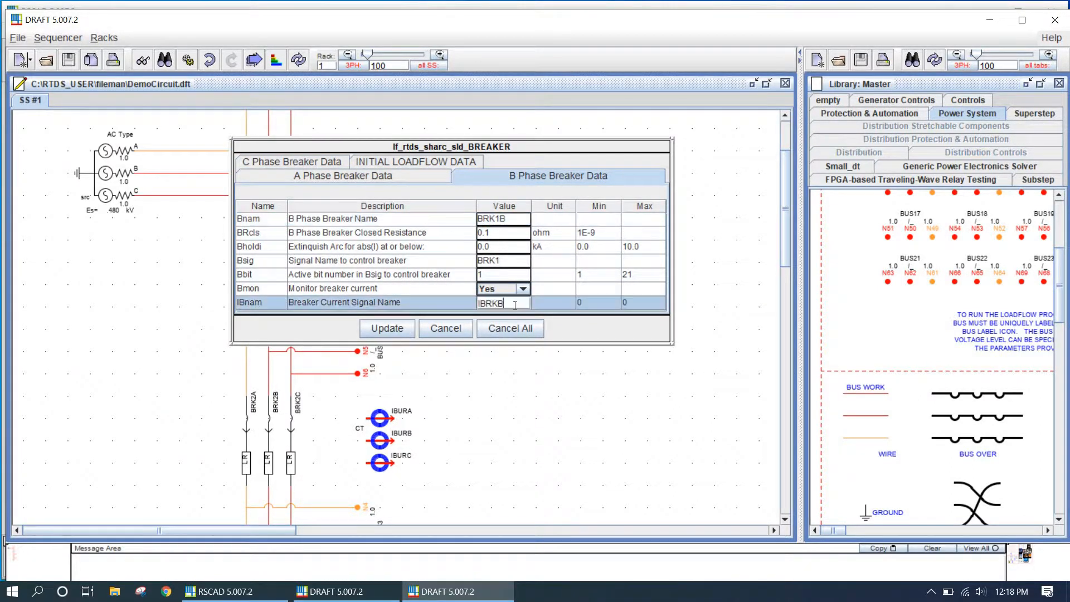
pyautogui.click(292, 162)
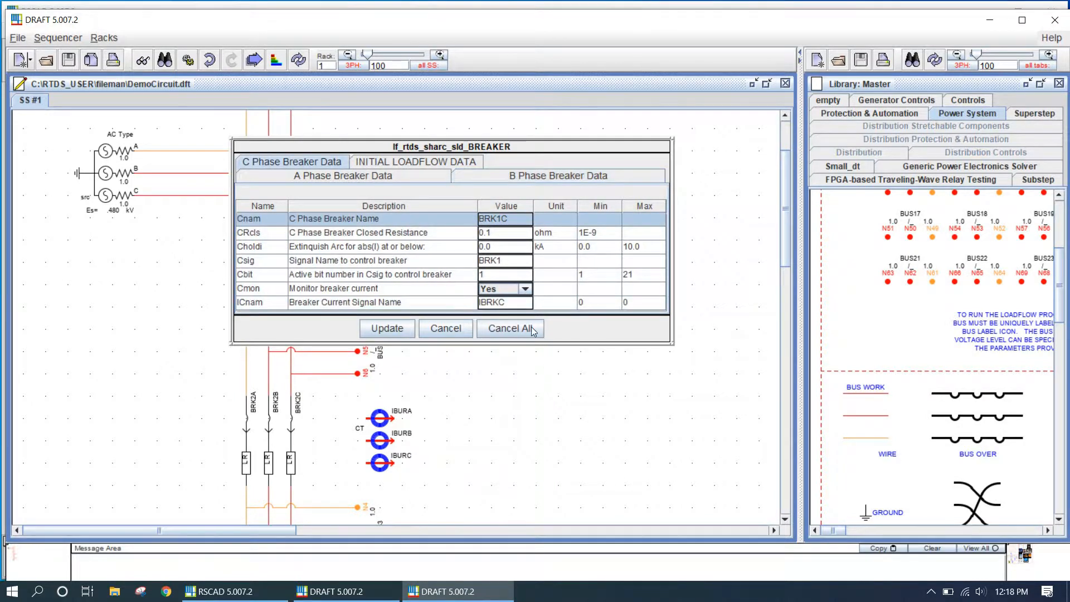
pyautogui.click(521, 304)
pyautogui.click(387, 328)
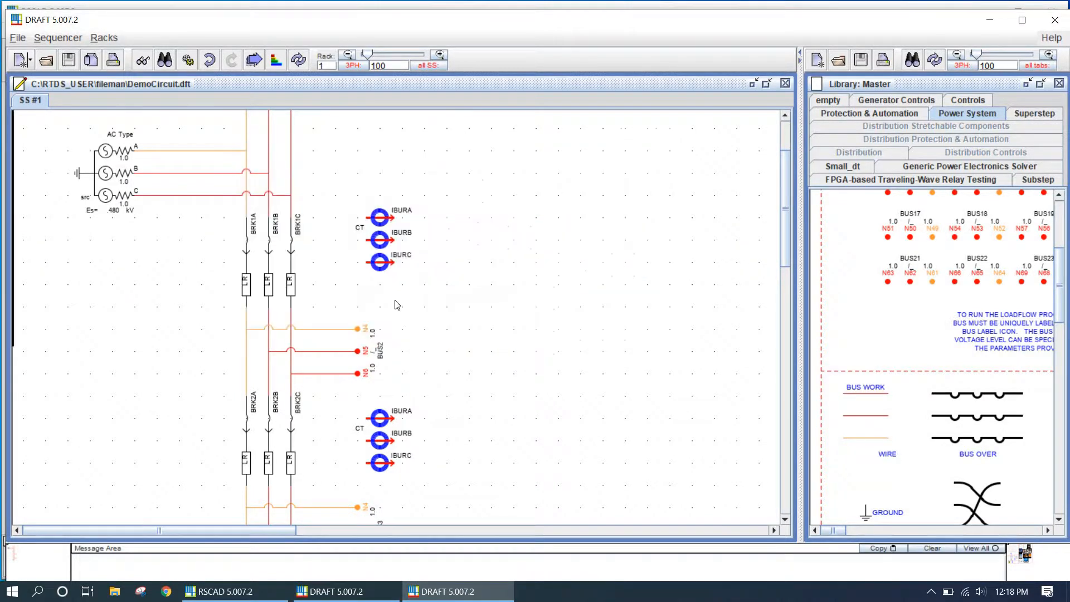
# Open the upper CT and set its A, B and C primary current signal names to IBRKA1, IBRKB1 and IBRKC1
pyautogui.doubleClick(391, 254)
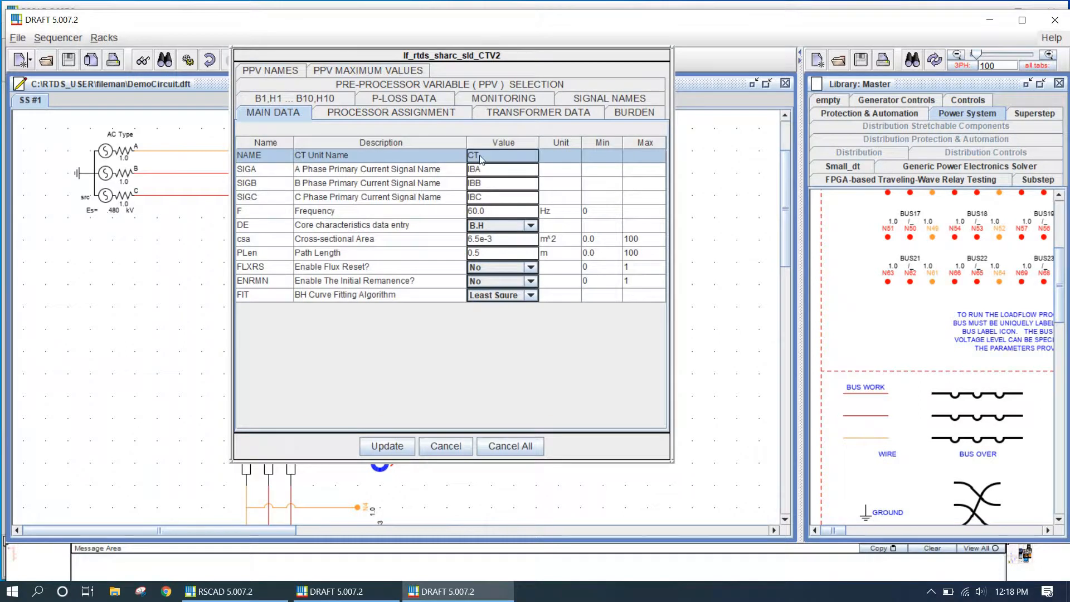
pyautogui.click(494, 172)
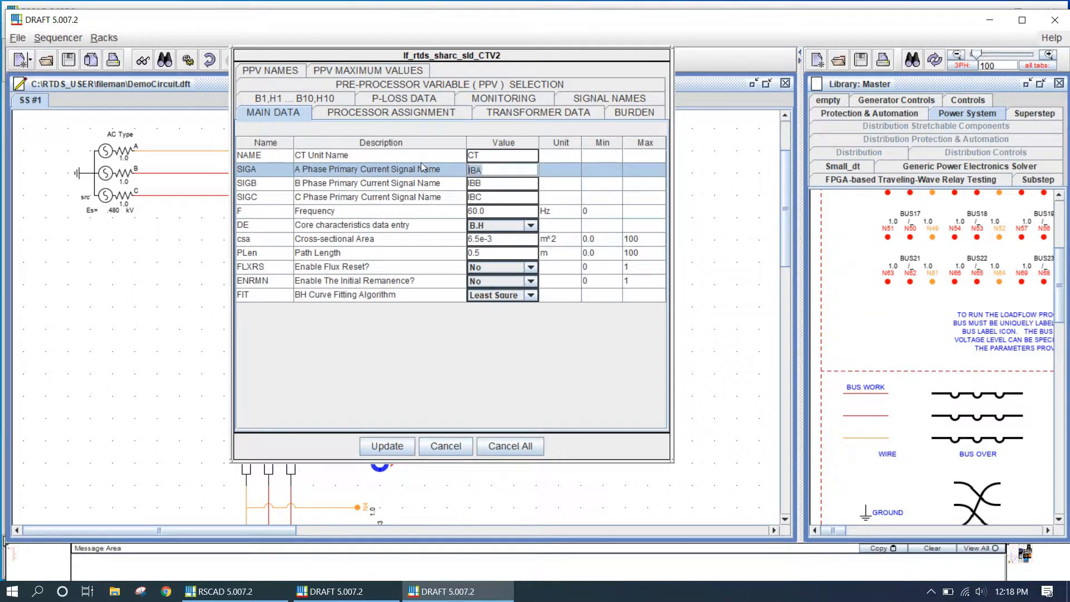
pyautogui.write('IBRKA1')
pyautogui.click(491, 184)
pyautogui.write('IBRKA1')
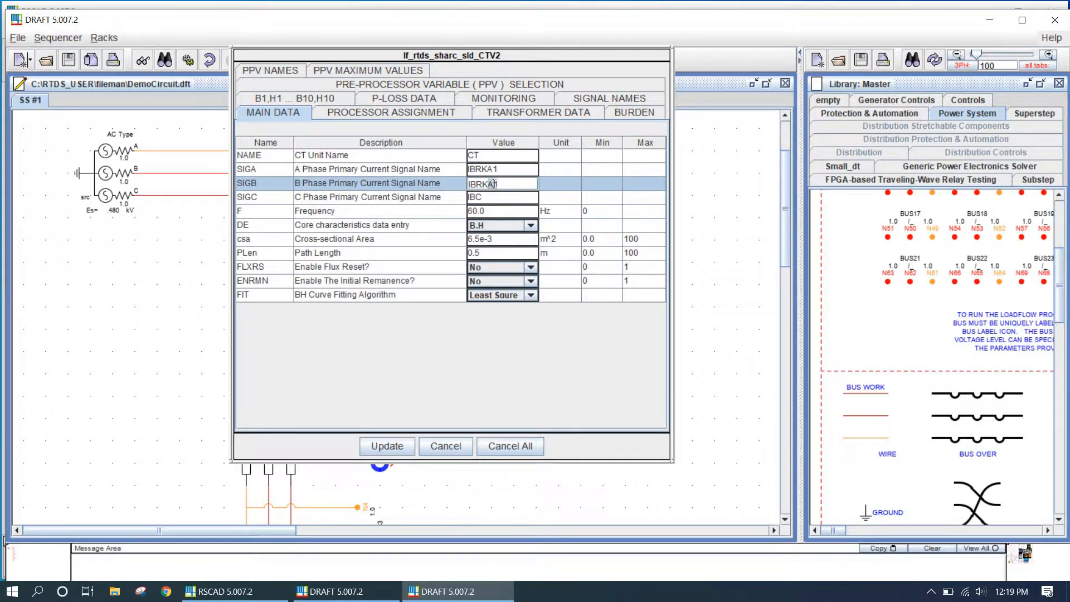
pyautogui.write('B')
pyautogui.click(500, 198)
pyautogui.write('IBRKA1')
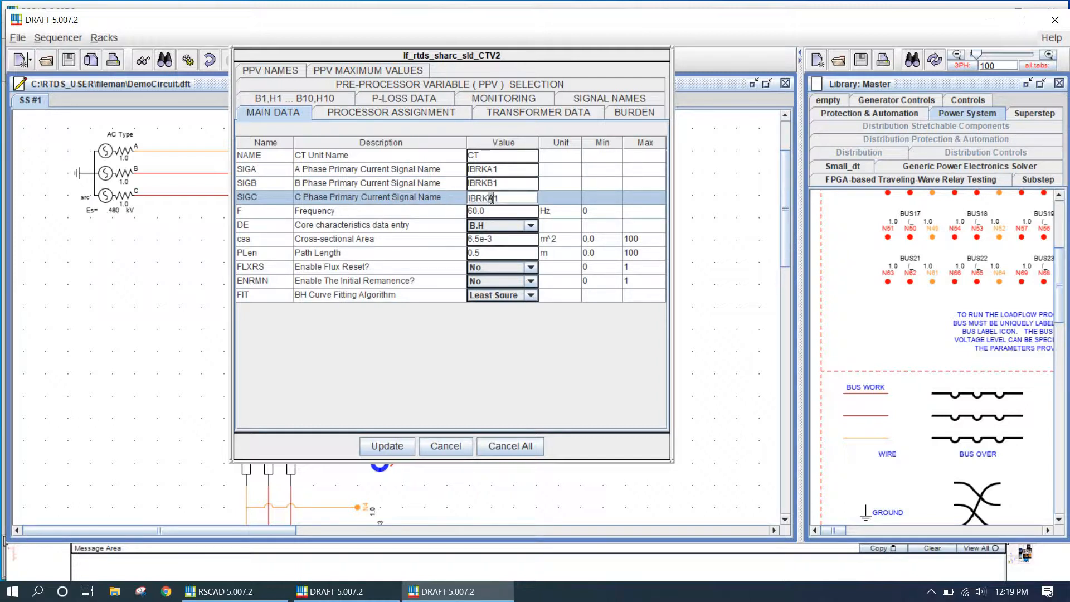
pyautogui.moveTo(487, 198); pyautogui.dragTo(494, 198)
pyautogui.write('C')
# Set the upper CT's burden current signal names to IBURA1, IBURB1 and IBURC1 and apply the settings
pyautogui.click(607, 101)
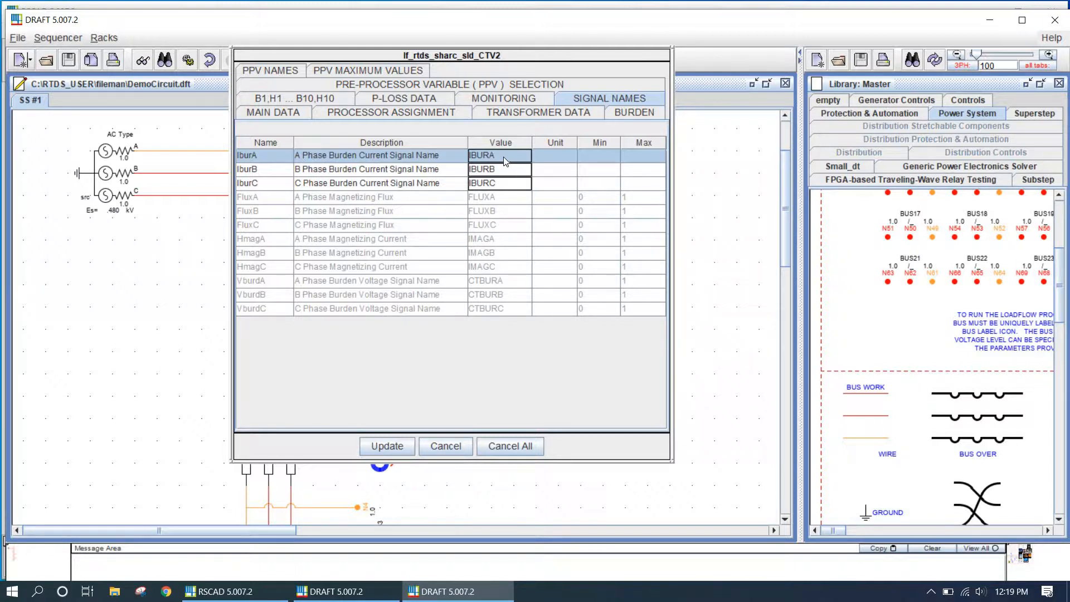
pyautogui.click(489, 158)
pyautogui.click(502, 170)
pyautogui.write('1')
pyautogui.click(498, 184)
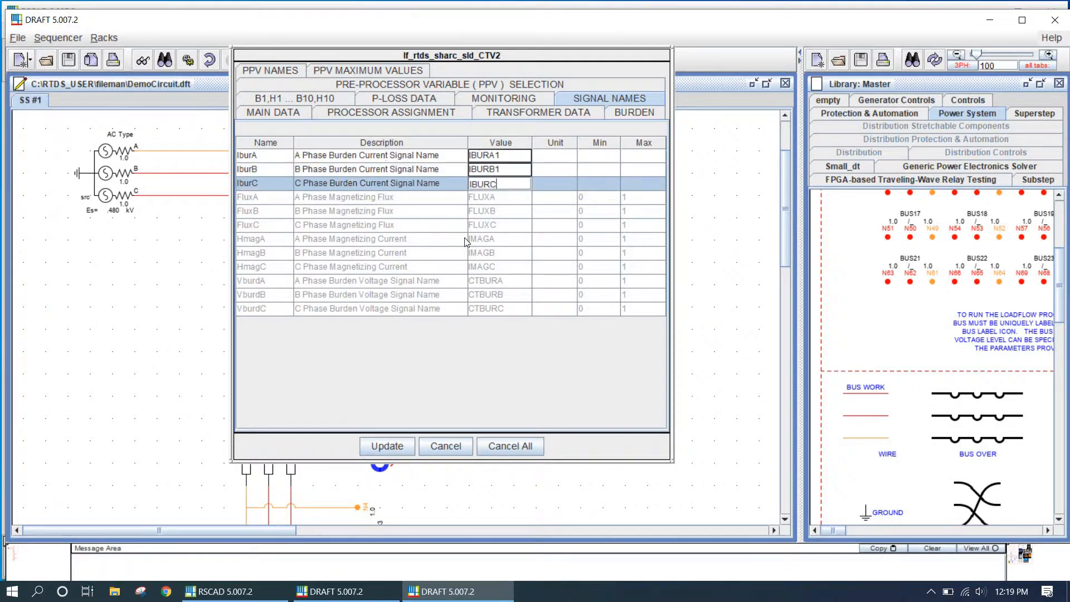
pyautogui.write('1')
pyautogui.click(388, 446)
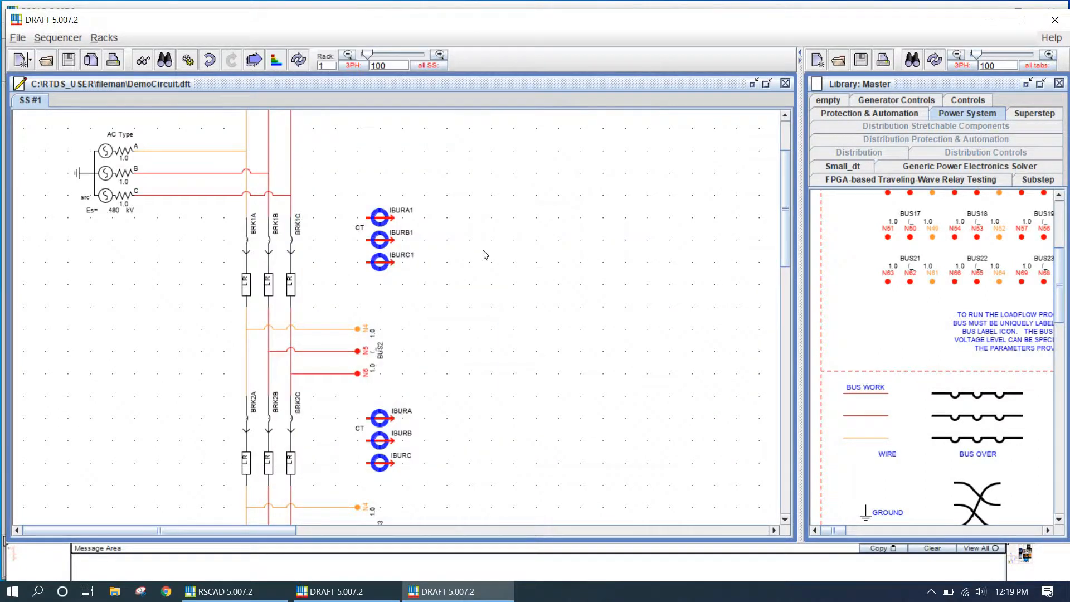
# Rename the upper CT unit to CT1 and apply the change
pyautogui.doubleClick(363, 232)
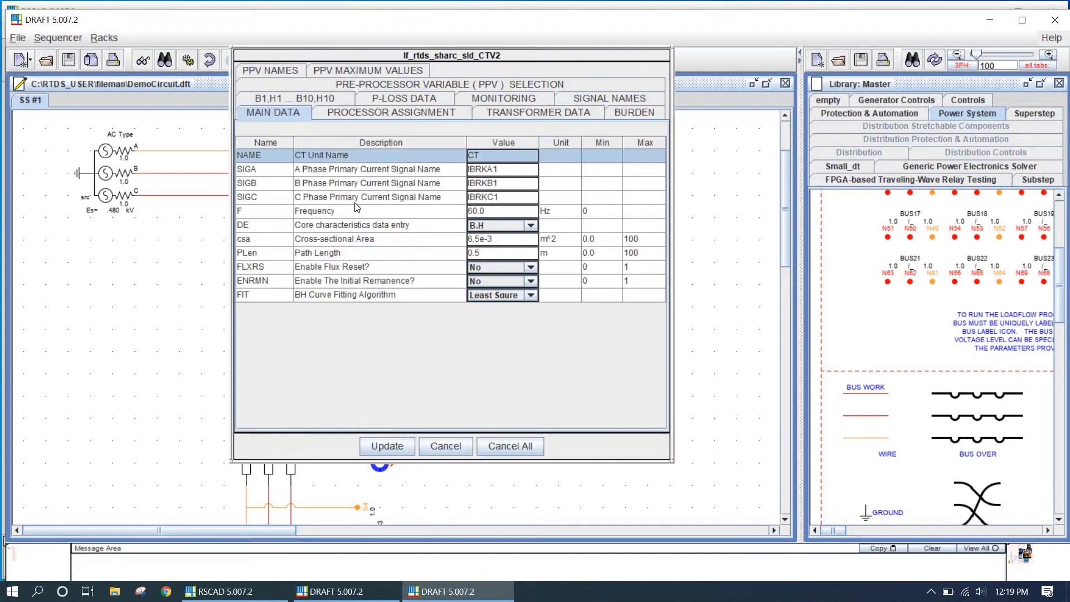
pyautogui.click(508, 156)
pyautogui.write('1')
pyautogui.click(387, 446)
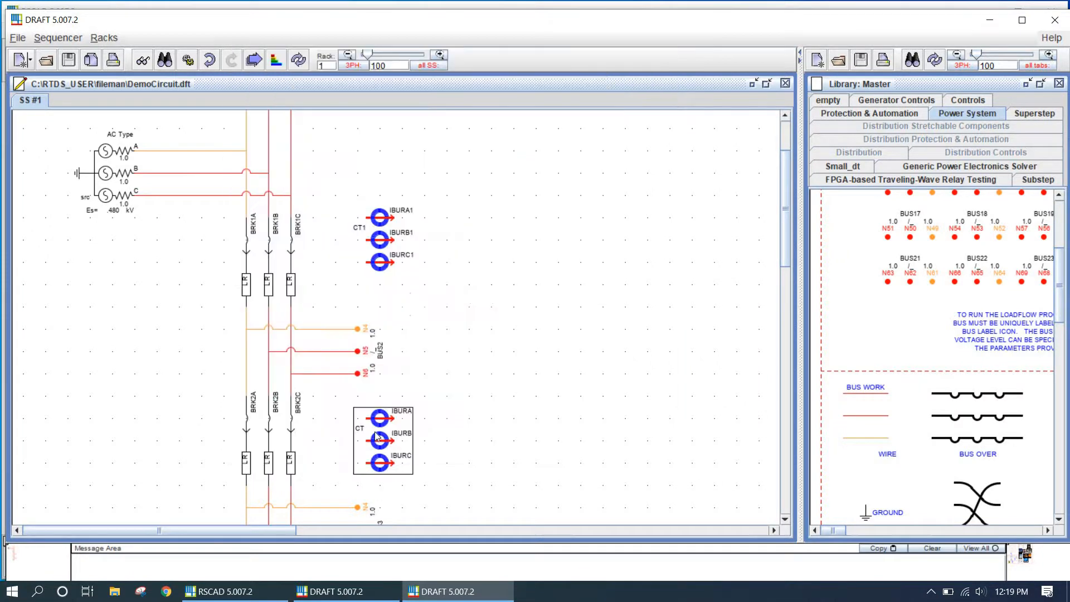
# Rename the lower CT unit to CT2 and apply the change
pyautogui.doubleClick(383, 440)
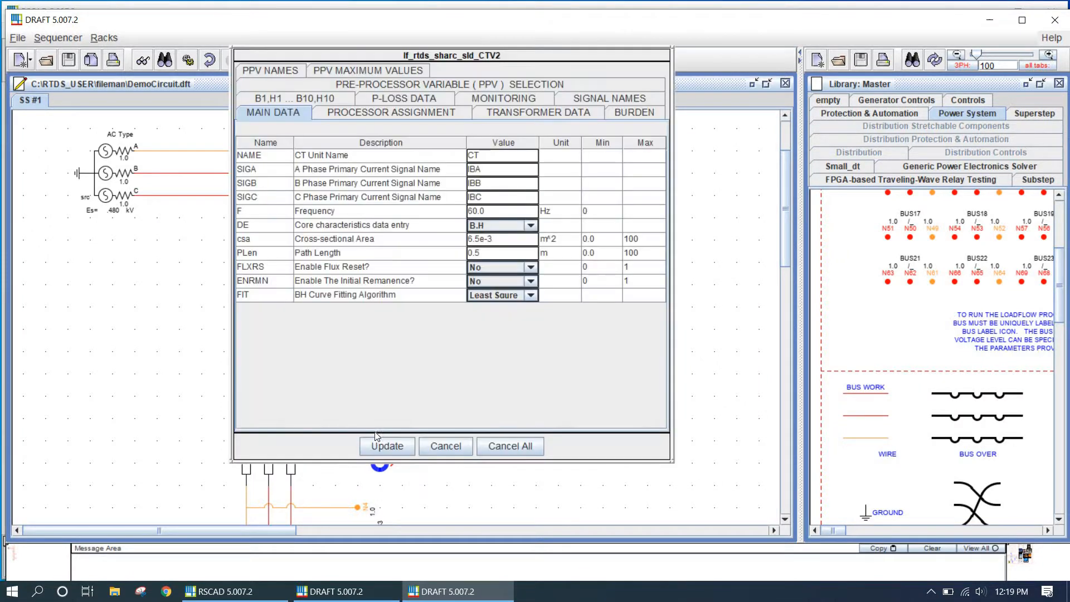
pyautogui.click(510, 156)
pyautogui.write('2')
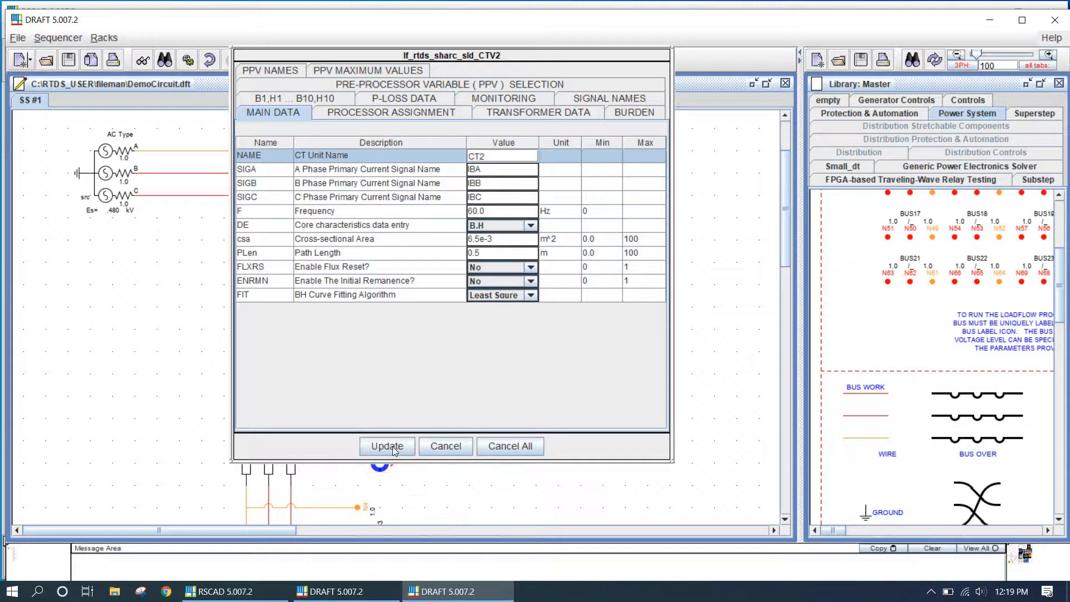
pyautogui.click(388, 446)
# Inspect the second breaker's phase C current signal name, then close its dialog without changes
pyautogui.doubleClick(286, 419)
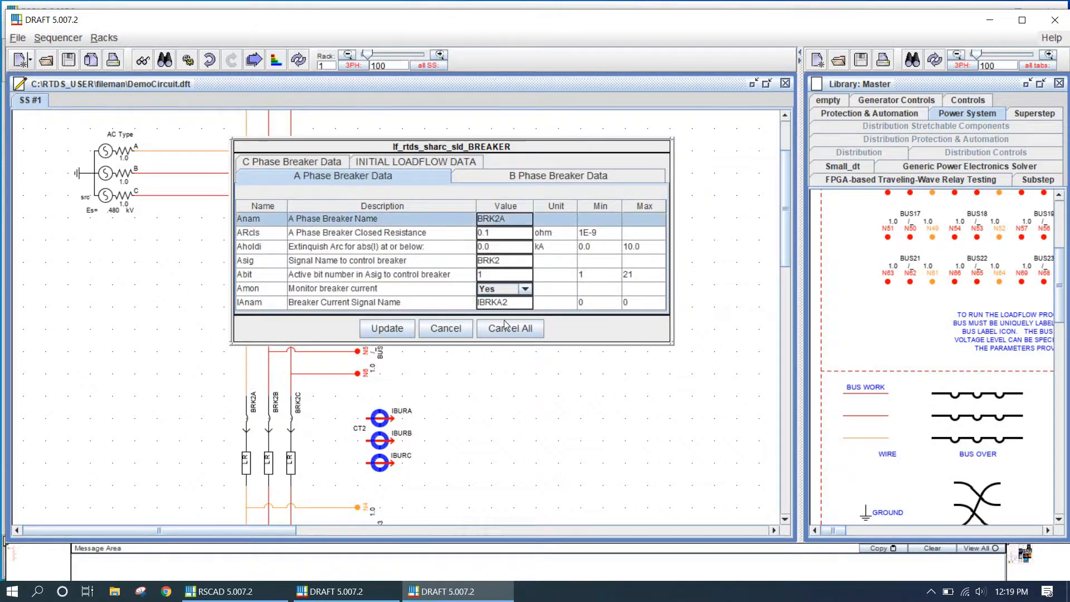
pyautogui.click(585, 176)
pyautogui.click(332, 162)
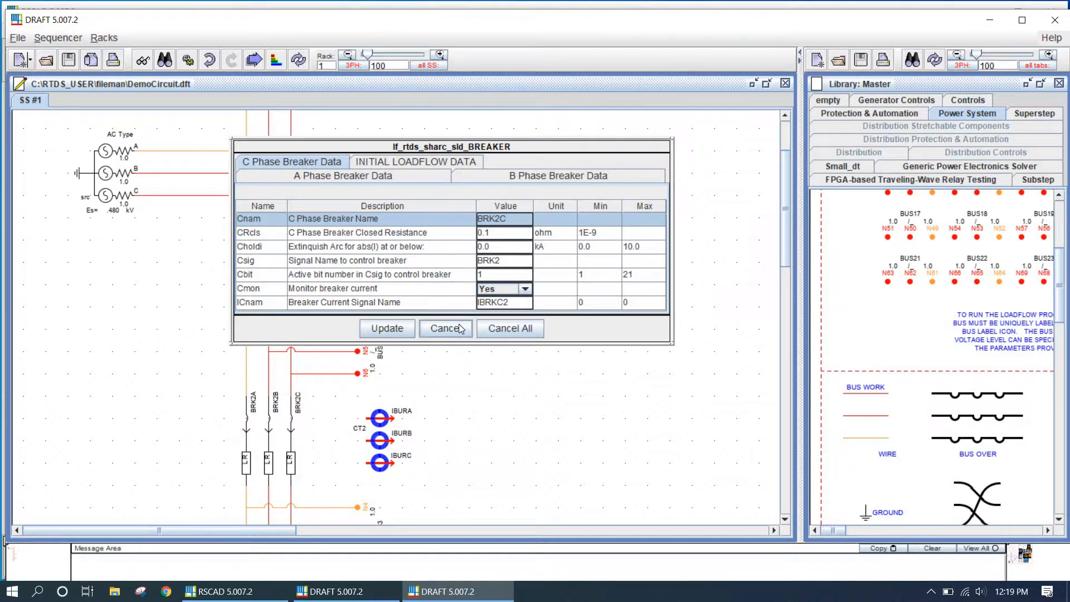
pyautogui.click(518, 304)
pyautogui.click(517, 303)
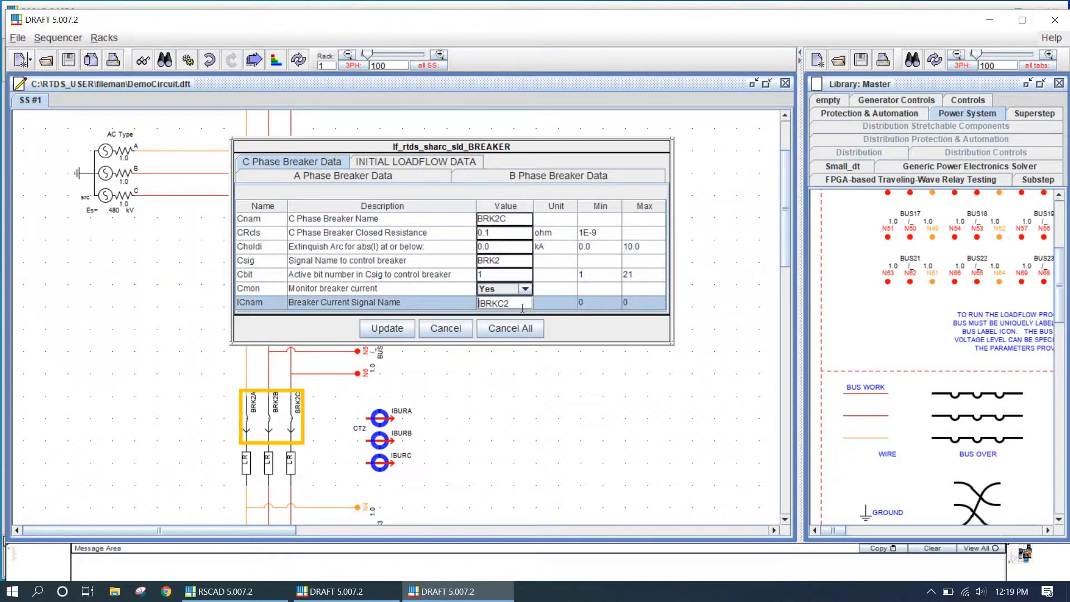
pyautogui.click(455, 329)
# Set CT2's A, B and C primary current signal names to IBRKA2, IBRKB2 and IBRKC2
pyautogui.click(393, 446)
pyautogui.doubleClick(393, 445)
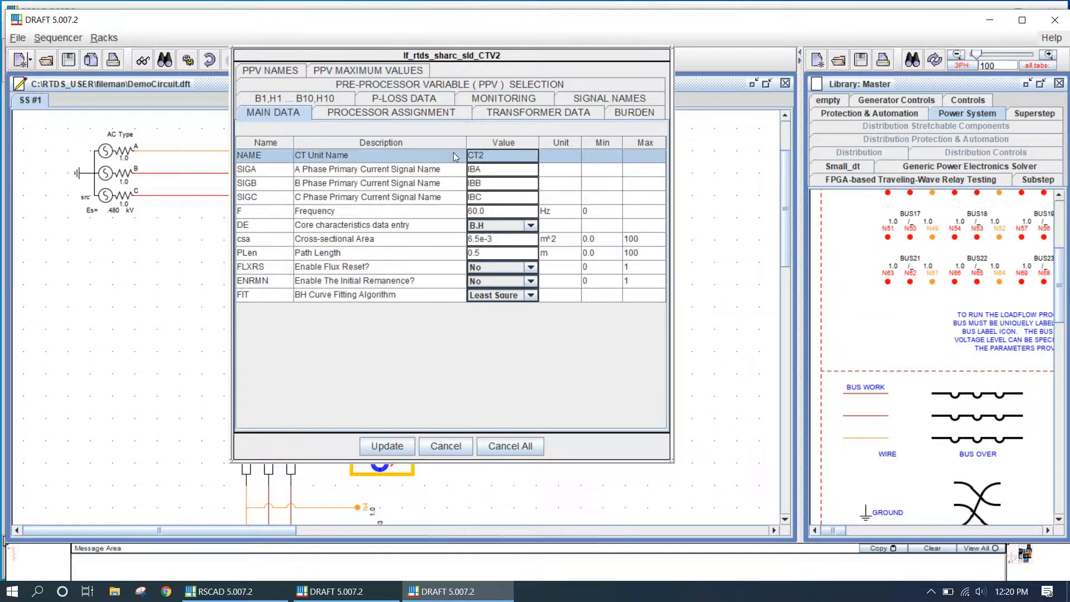
pyautogui.click(459, 169)
pyautogui.press('BackSpace')
pyautogui.write('RKC2')
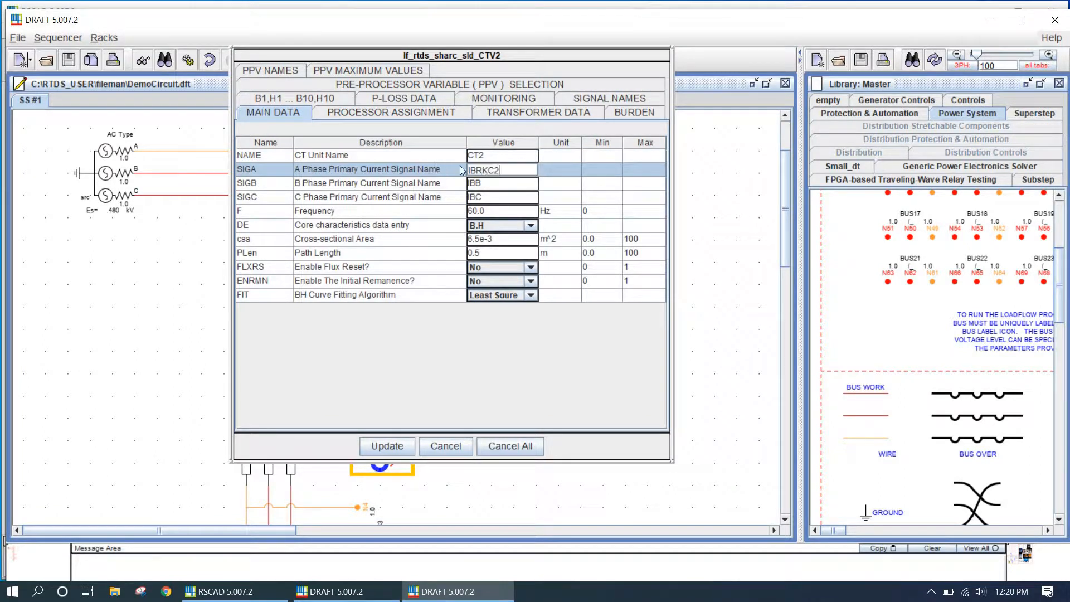
pyautogui.click(494, 169)
pyautogui.press('BackSpace')
pyautogui.write('A')
pyautogui.click(498, 186)
pyautogui.press('BackSpace')
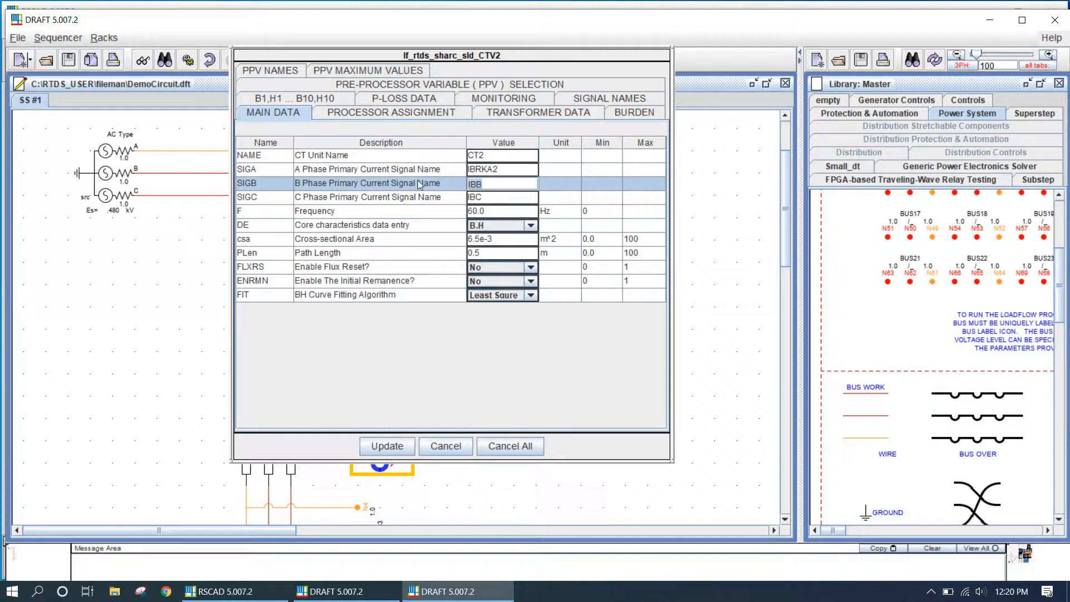
pyautogui.write('RKC2')
pyautogui.click(492, 184)
pyautogui.press('BackSpace')
pyautogui.write('B')
pyautogui.click(429, 198)
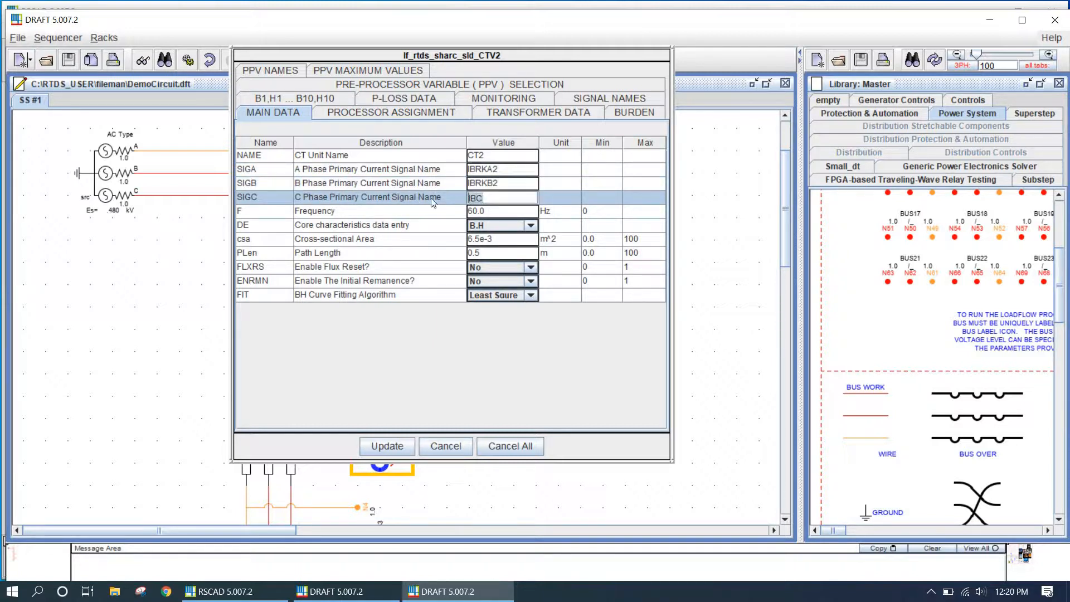
pyautogui.write('IBRKC2')
# Set CT2's burden current signal names to IBURA2, IBURB2 and IBURC2 and apply the settings
pyautogui.click(591, 99)
pyautogui.click(513, 154)
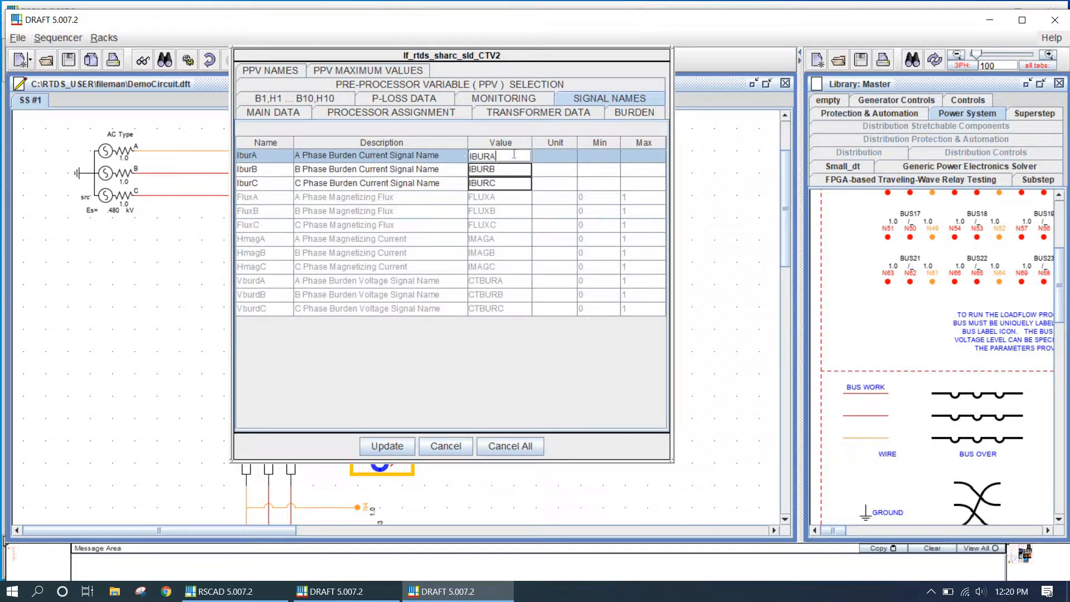
pyautogui.write('2')
pyautogui.click(510, 170)
pyautogui.write('2')
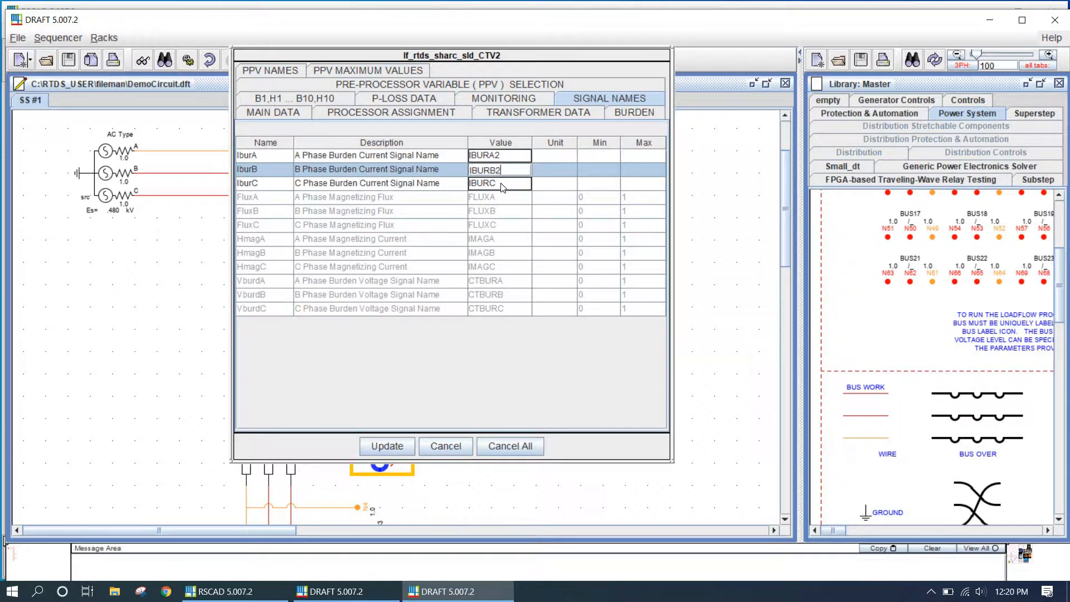
pyautogui.click(505, 184)
pyautogui.write('2')
pyautogui.click(392, 446)
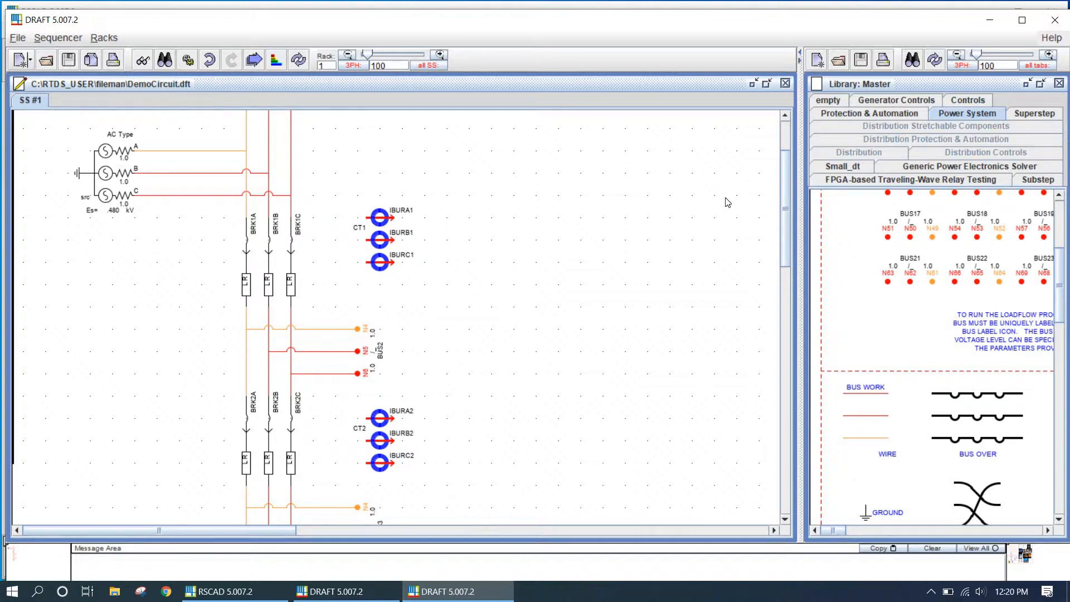
# Place a switch component from the Controls library above the upper CT
pyautogui.moveTo(801, 120); pyautogui.dragTo(579, 126)
pyautogui.click(802, 101)
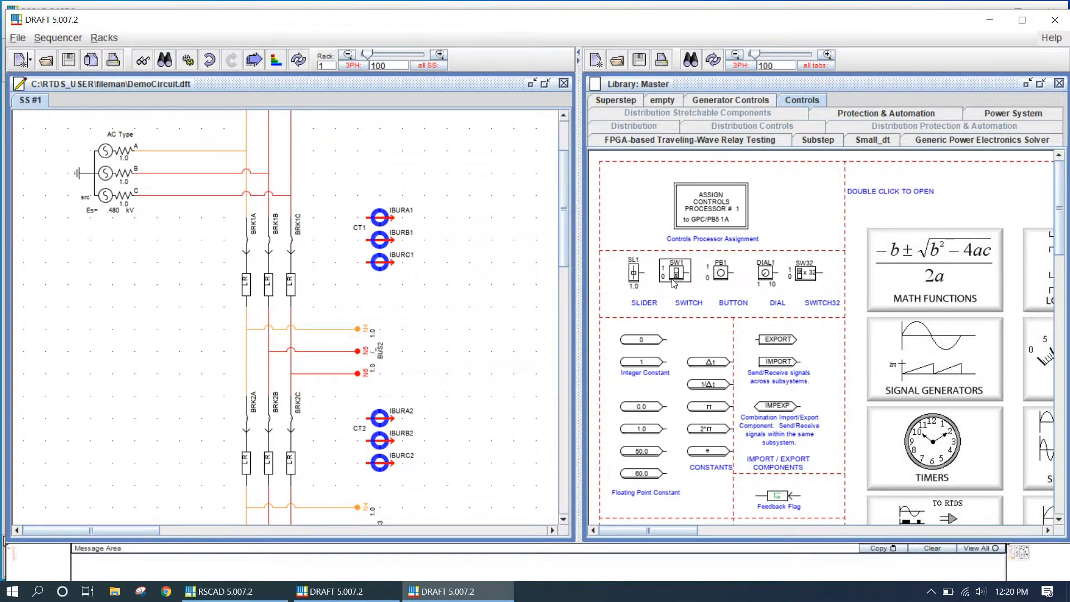
pyautogui.moveTo(674, 284); pyautogui.dragTo(386, 152)
pyautogui.click(477, 234)
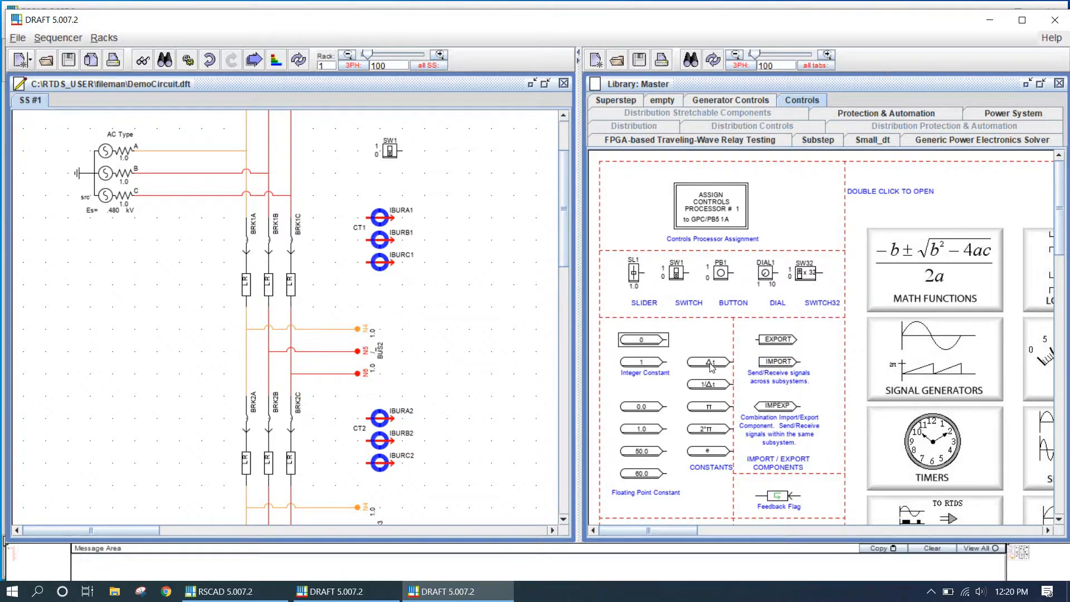
# Draw a wire from the switch output and attach a wire label at its end
pyautogui.scroll(-3, 830, 393)
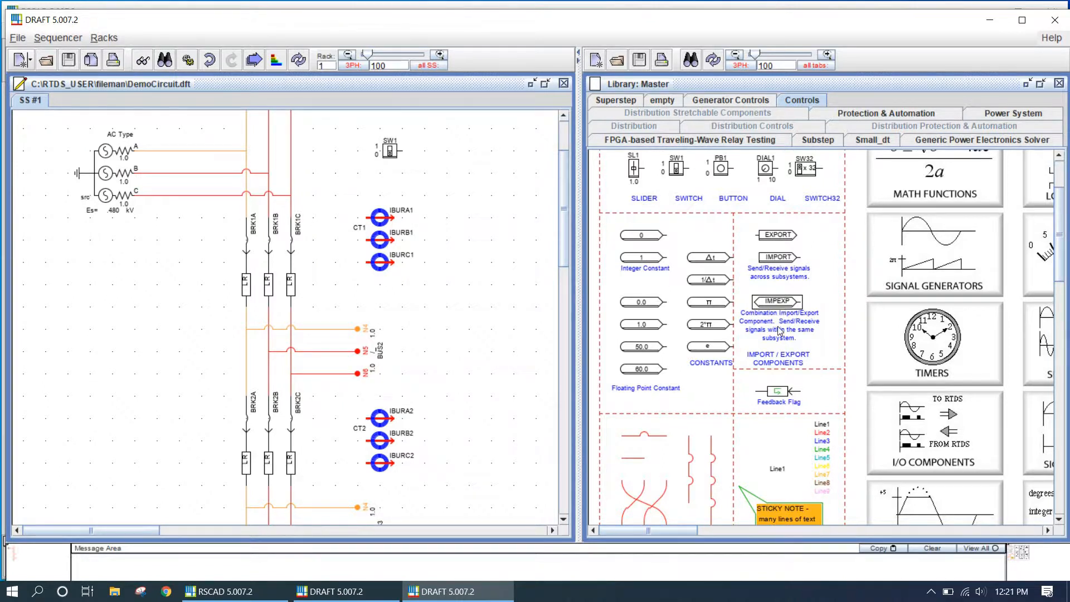
pyautogui.scroll(-3, 789, 337)
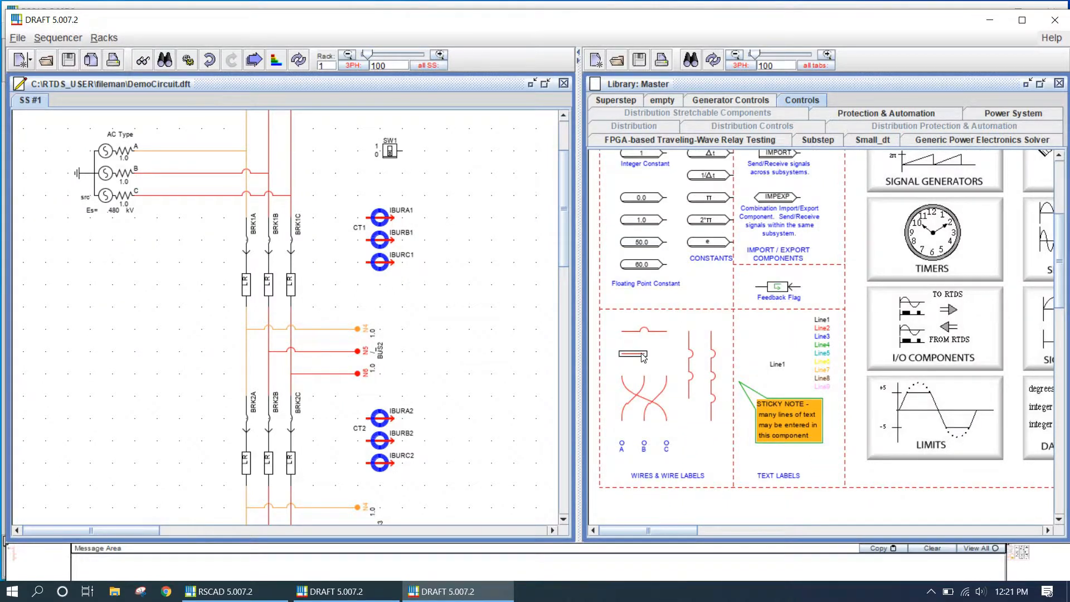
pyautogui.moveTo(643, 357); pyautogui.dragTo(425, 152)
pyautogui.click(533, 234)
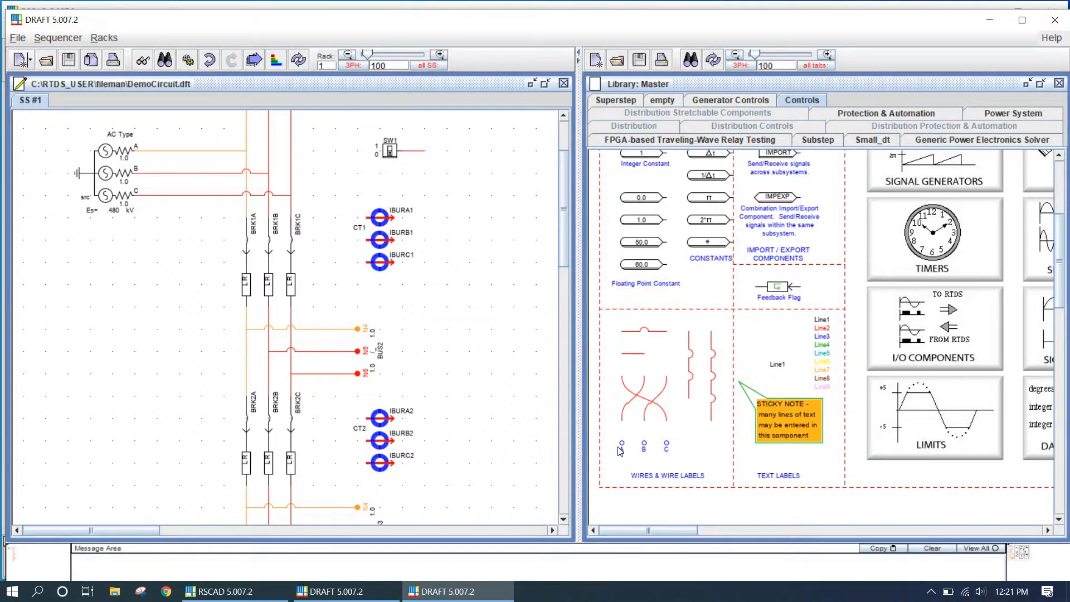
pyautogui.moveTo(621, 450); pyautogui.dragTo(429, 168)
# Check CT1's burden current signal names, then close its dialog without changes
pyautogui.doubleClick(404, 214)
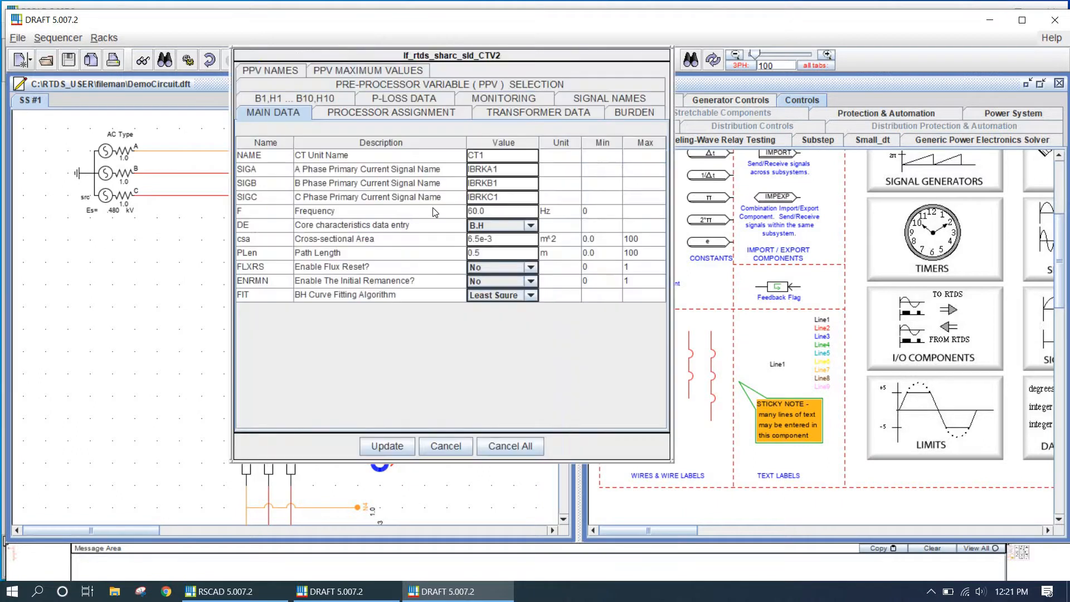
pyautogui.click(598, 105)
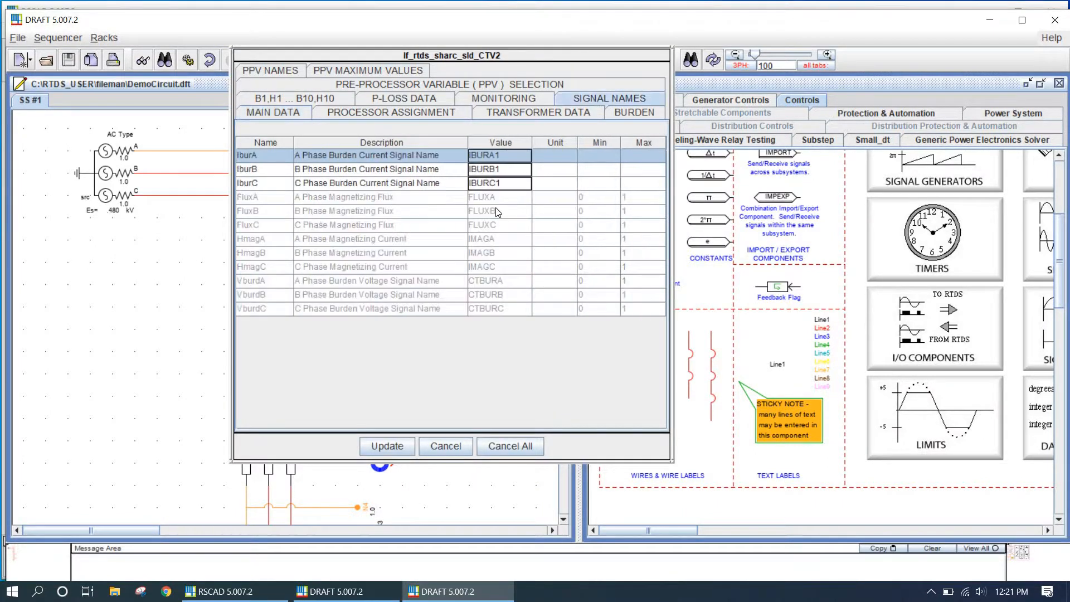
pyautogui.click(512, 156)
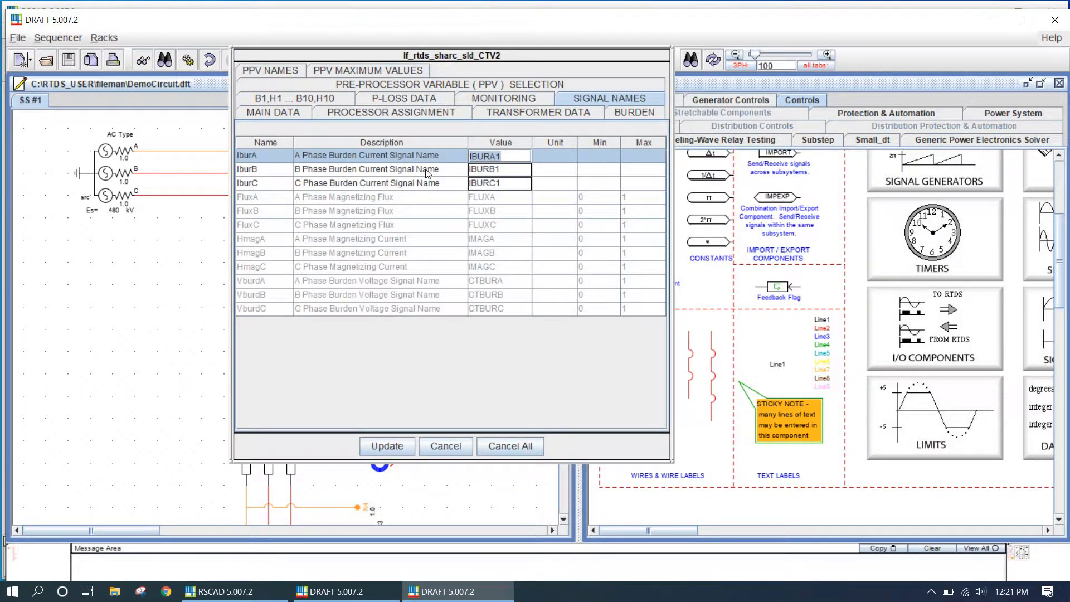
pyautogui.click(446, 446)
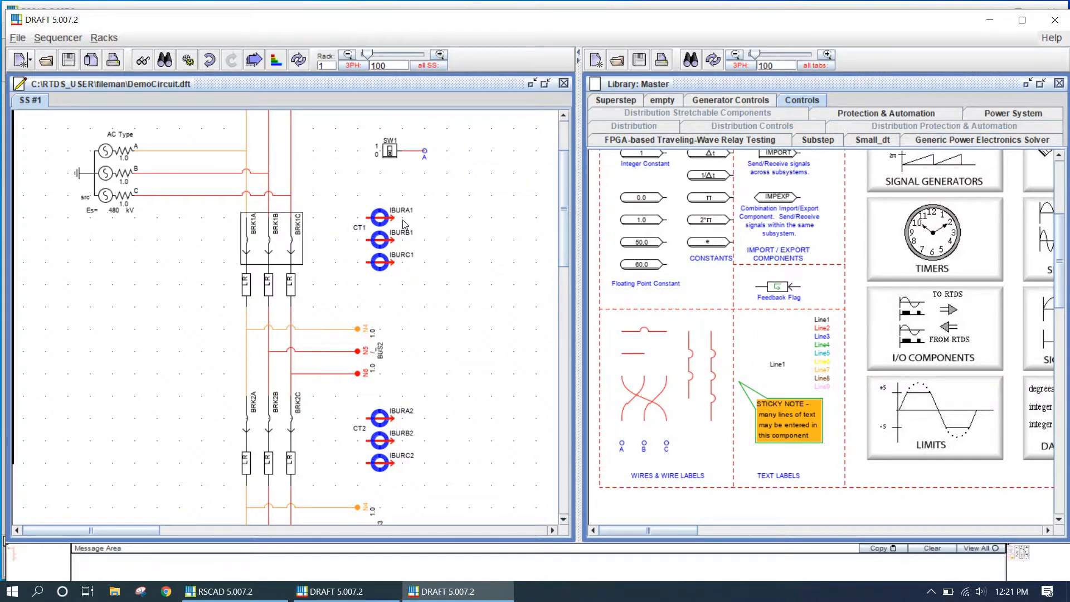
# Name the switch's wire label IBURA1 and apply it
pyautogui.doubleClick(424, 151)
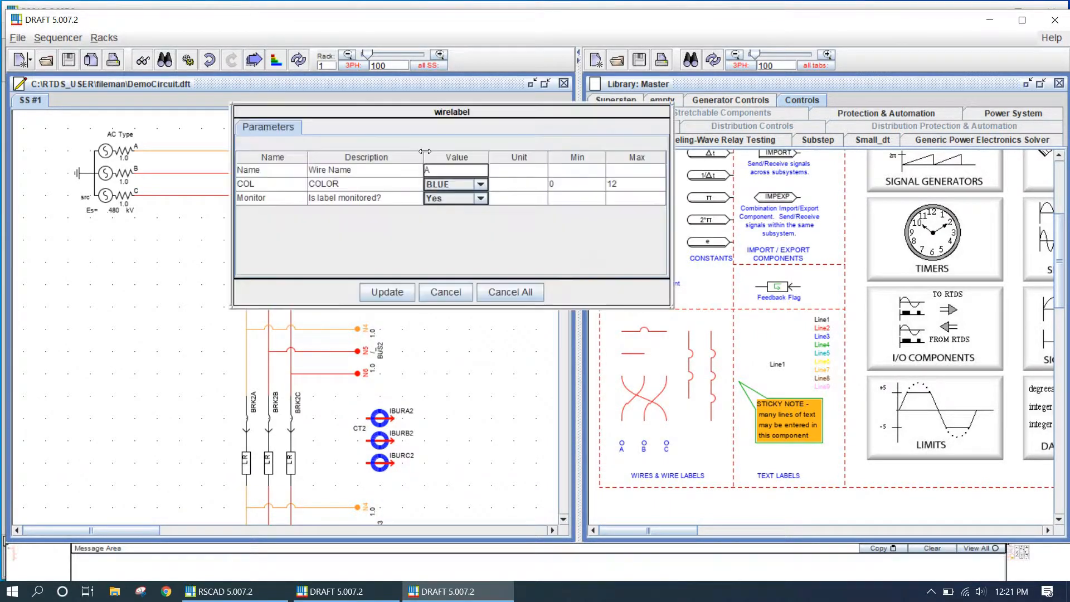
pyautogui.click(440, 171)
pyautogui.write('A')
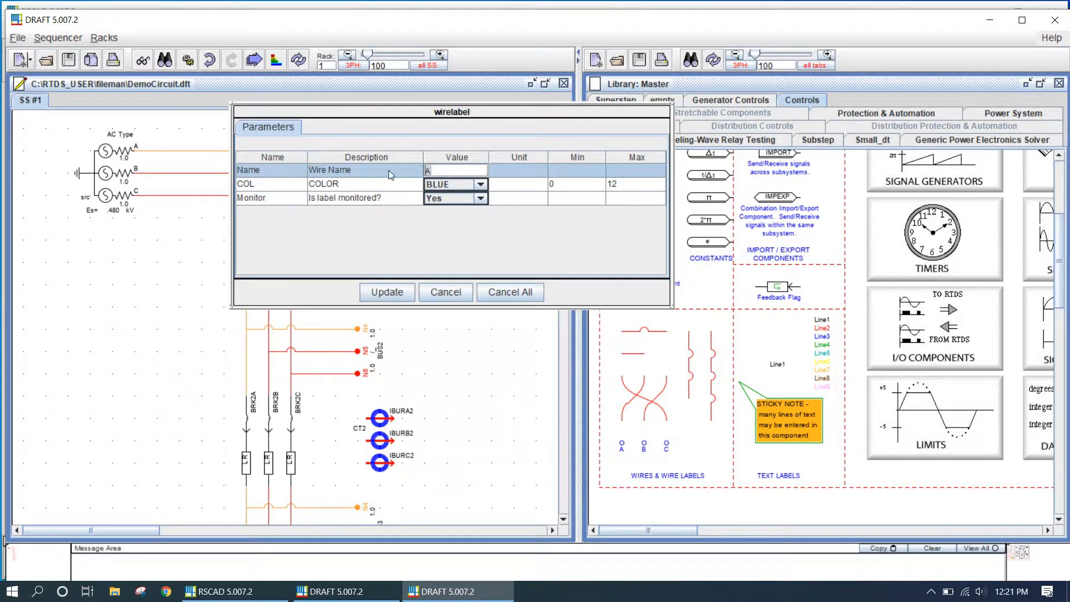
pyautogui.write('IBURA1')
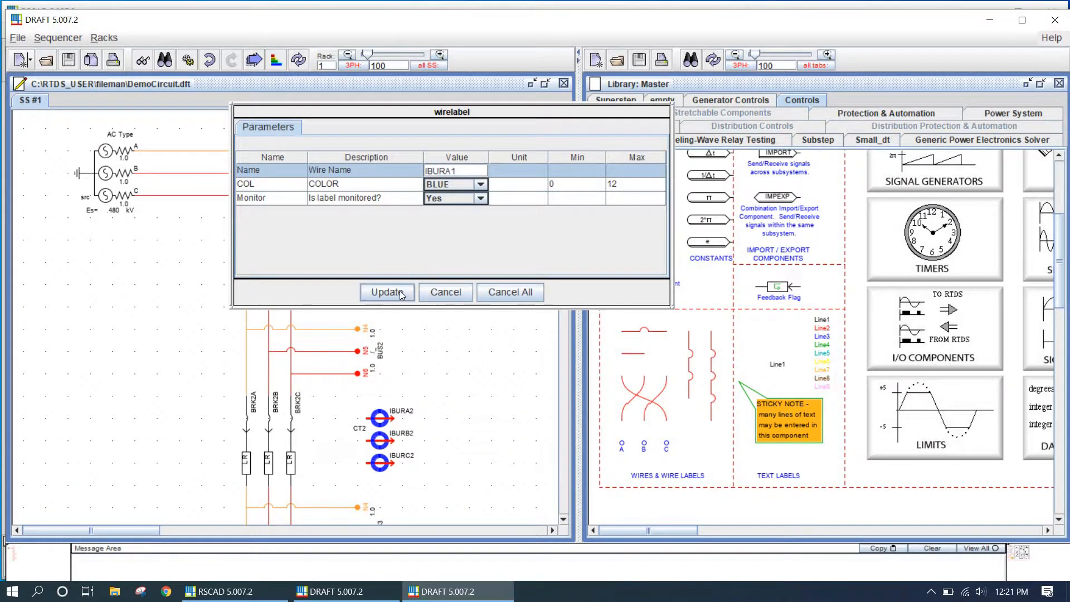
pyautogui.click(400, 293)
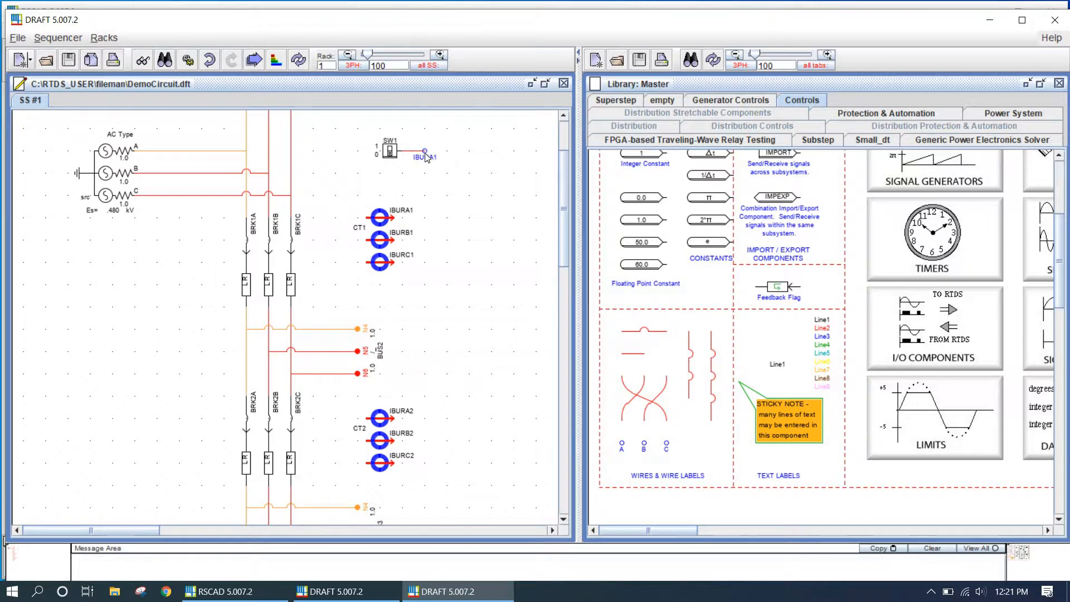
# Review the upper breaker's A, B and C phase names and control signal, then close its dialog without changes
pyautogui.doubleClick(256, 248)
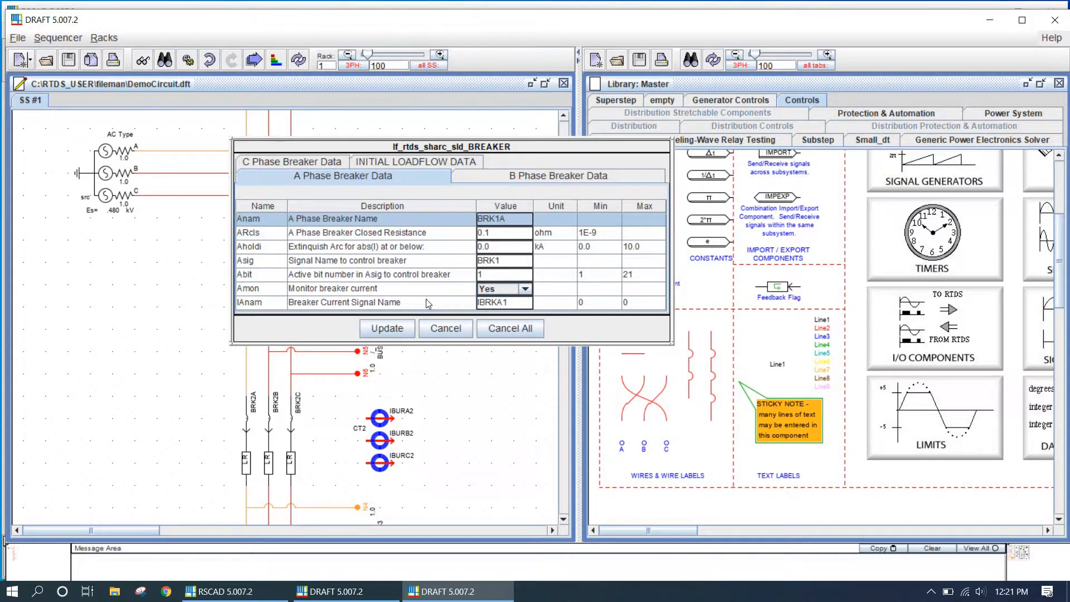
pyautogui.click(514, 175)
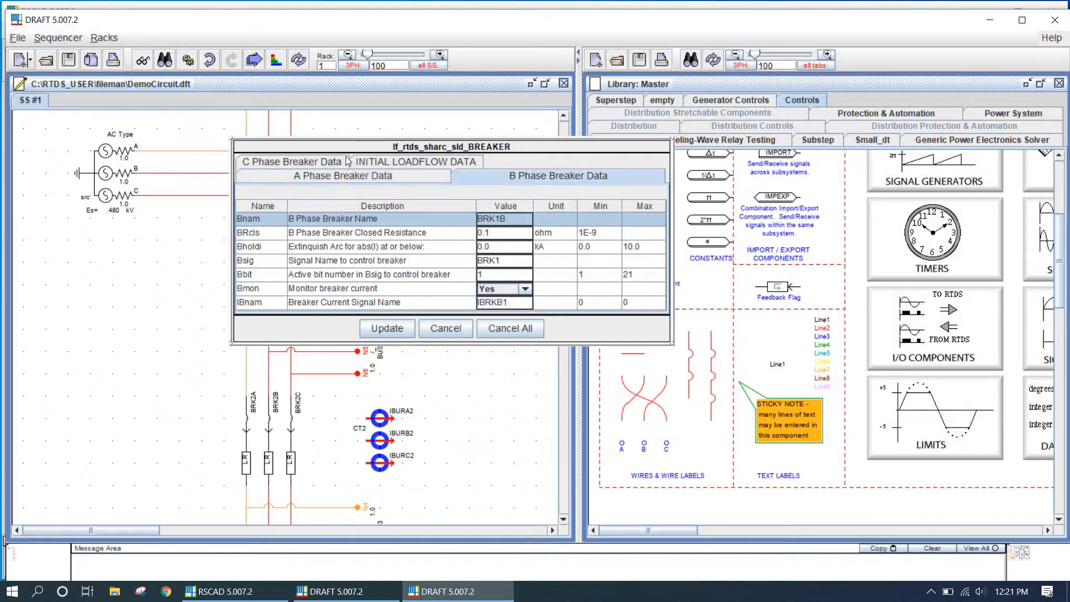
pyautogui.click(322, 165)
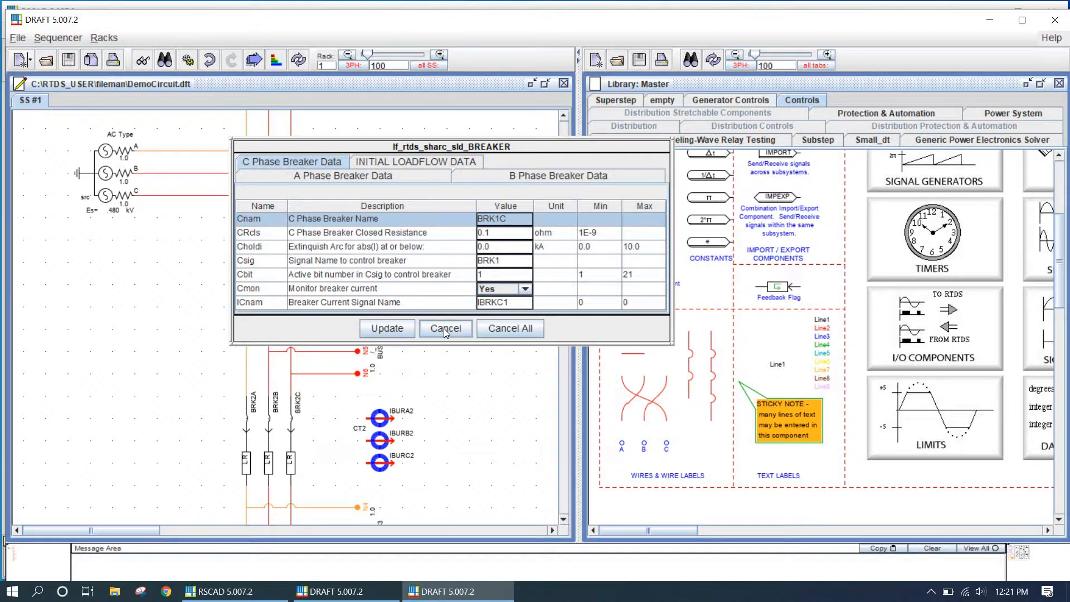
pyautogui.click(502, 266)
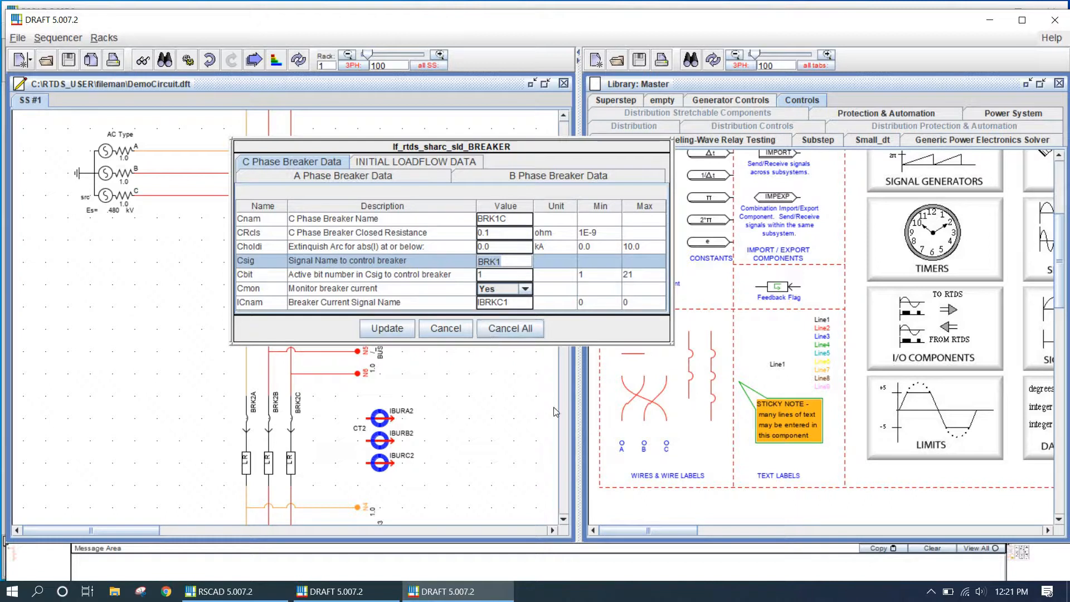
pyautogui.click(537, 397)
pyautogui.click(446, 259)
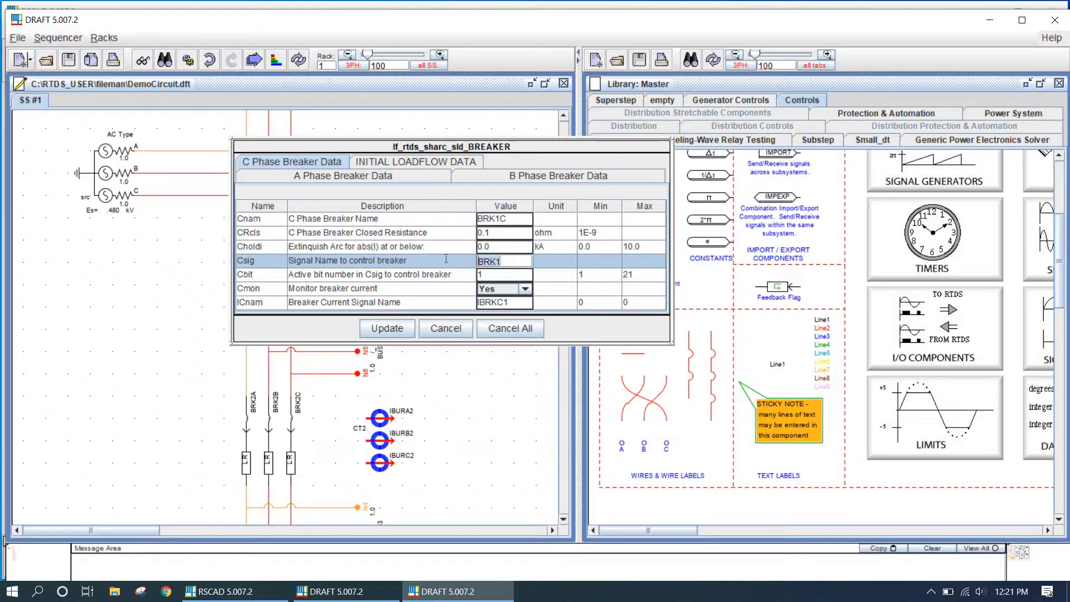
pyautogui.click(447, 330)
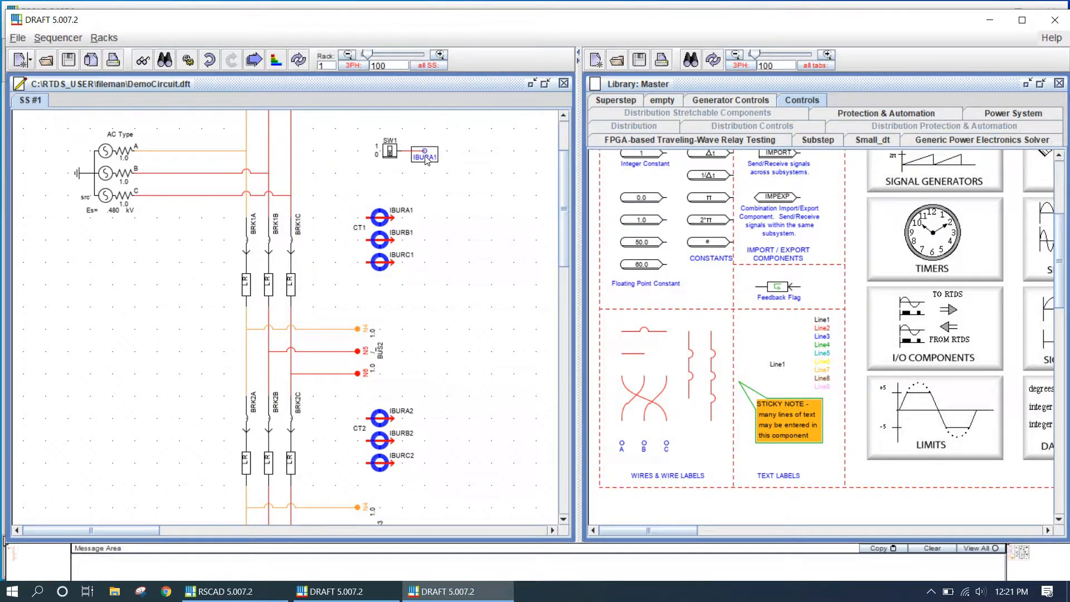
# Rename the switch's wire label to BRK1 and apply it
pyautogui.doubleClick(427, 160)
pyautogui.click(456, 172)
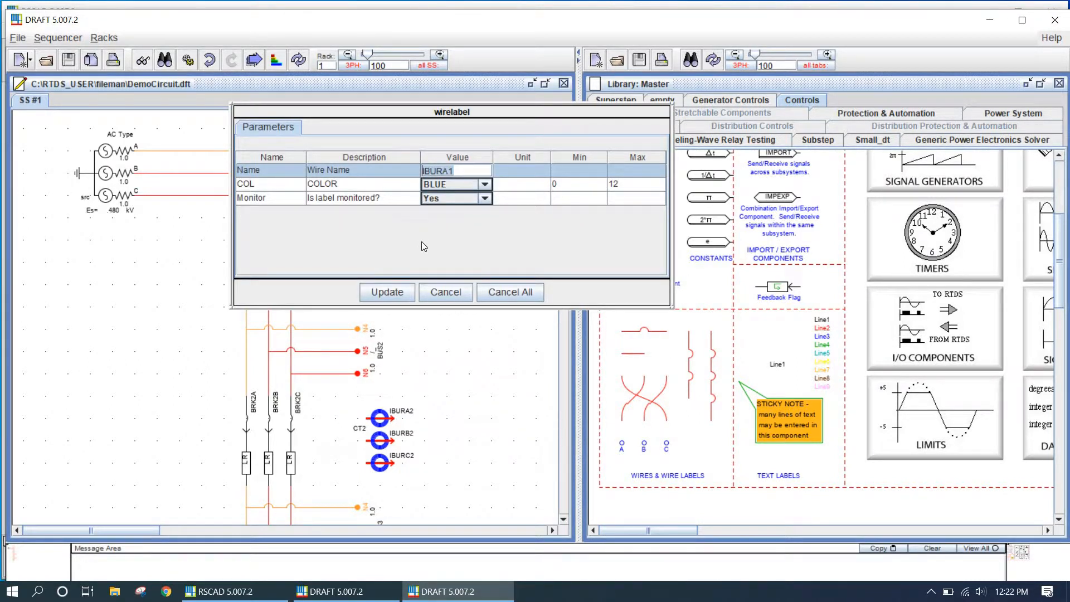
pyautogui.write('BRK1')
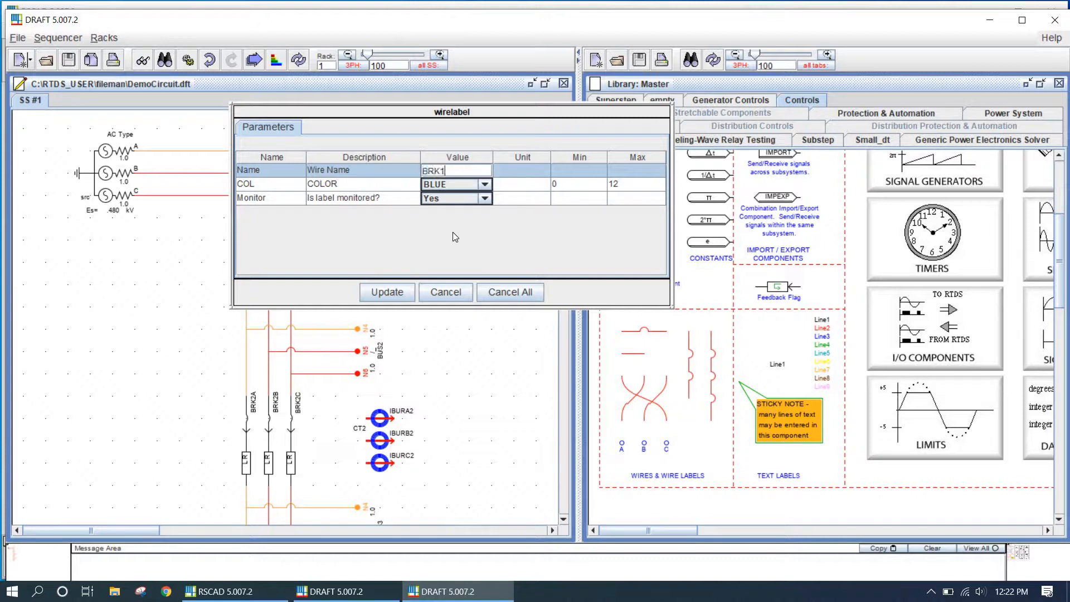
pyautogui.click(388, 293)
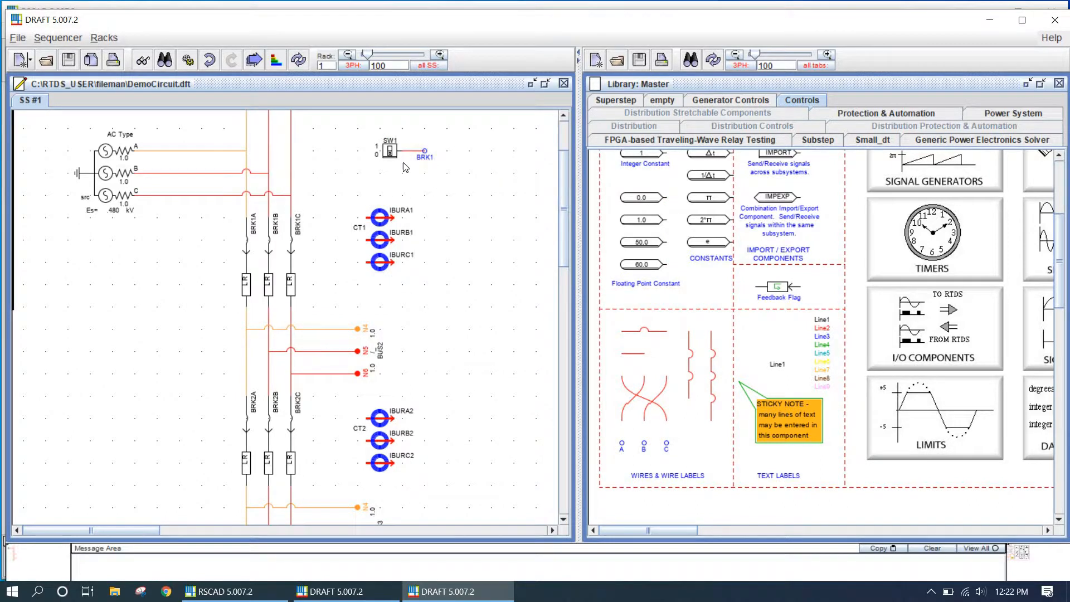
# Duplicate the switch with its BRK1 wire label, placing the copy between CT1 and BUS2
pyautogui.moveTo(473, 173); pyautogui.dragTo(329, 124)
pyautogui.moveTo(392, 152)
pyautogui.mouseDown()
pyautogui.moveTo(400, 192)
pyautogui.moveTo(404, 181)
pyautogui.moveTo(381, 159)
pyautogui.mouseUp()
pyautogui.click(398, 180)
pyautogui.click(404, 155)
pyautogui.moveTo(404, 158)
pyautogui.mouseDown()
pyautogui.moveTo(444, 202)
pyautogui.moveTo(398, 155)
pyautogui.moveTo(414, 174)
pyautogui.moveTo(401, 157)
pyautogui.moveTo(418, 313)
pyautogui.moveTo(438, 310)
pyautogui.moveTo(394, 152)
pyautogui.mouseUp()
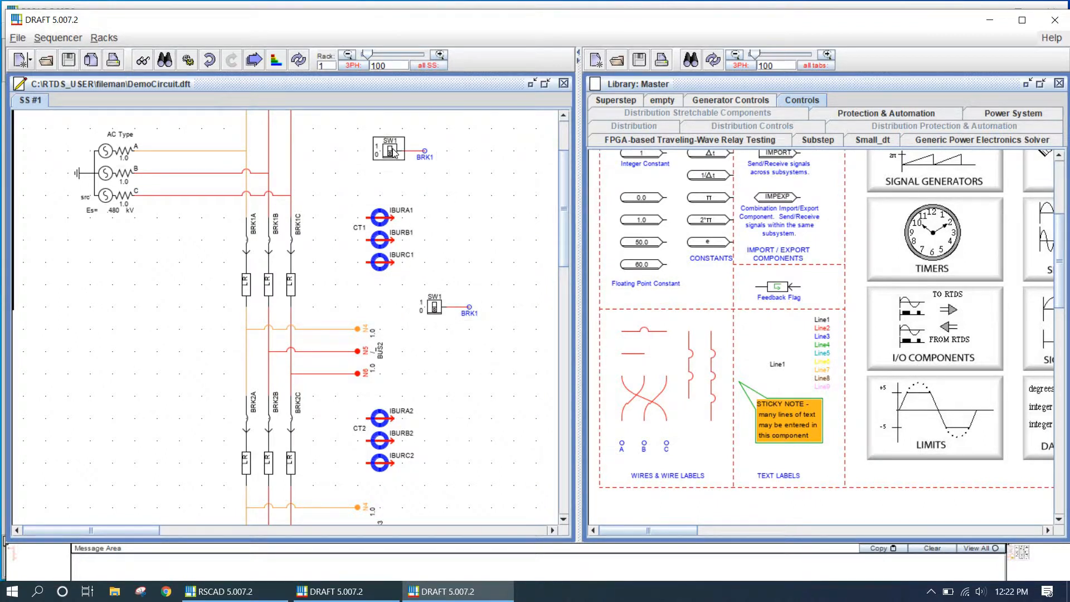
# Name the upper switch BRK1CONTROL and apply the change
pyautogui.doubleClick(394, 146)
pyautogui.click(460, 198)
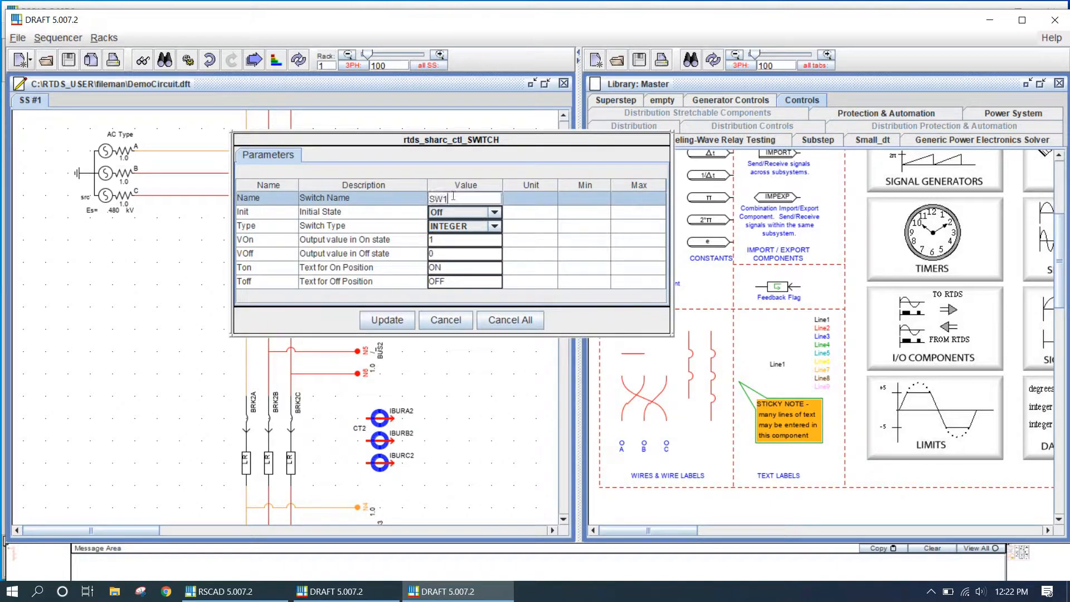
pyautogui.write('brk')
pyautogui.press('BackSpace')
pyautogui.press('BackSpace')
pyautogui.press('BackSpace')
pyautogui.write('BRK1CONTROL')
pyautogui.press('Return')
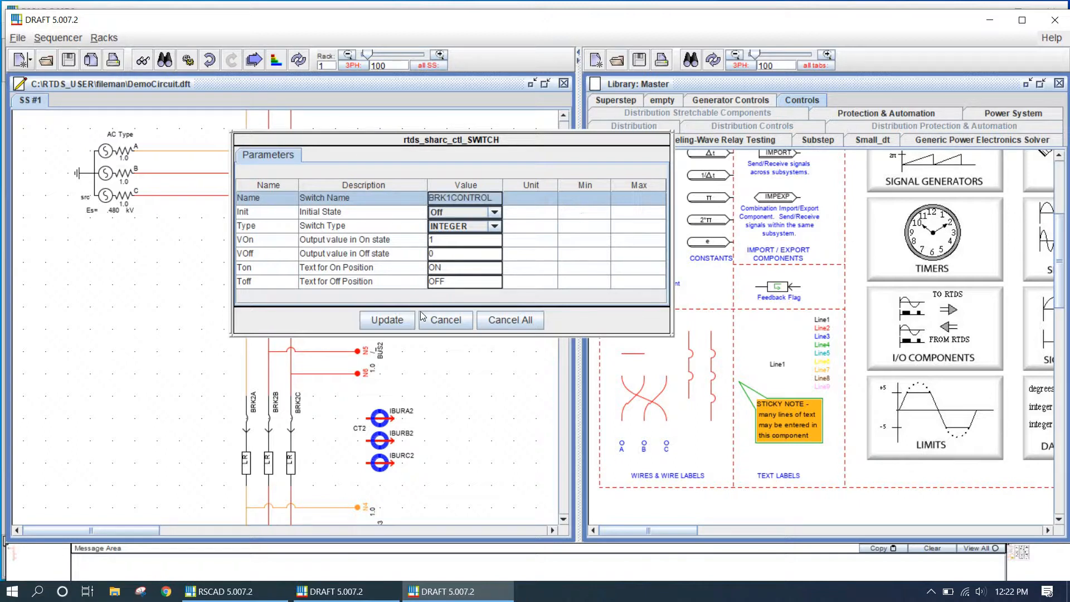
pyautogui.click(405, 319)
# Name the copied switch BRK2CONTROL and apply the change
pyautogui.doubleClick(434, 306)
pyautogui.doubleClick(463, 198)
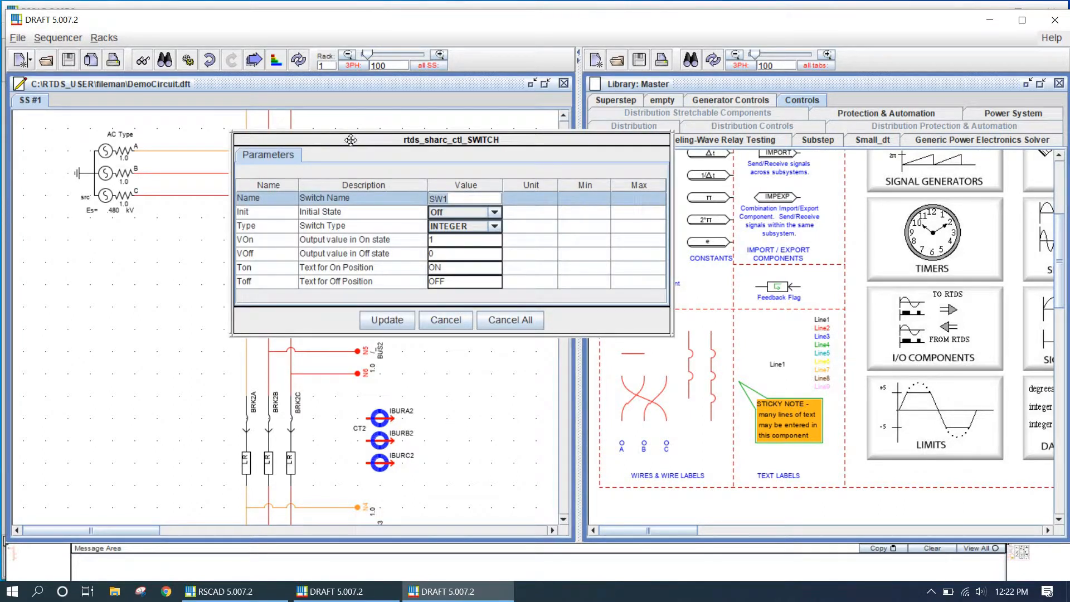
pyautogui.write('BRK2CONTROL')
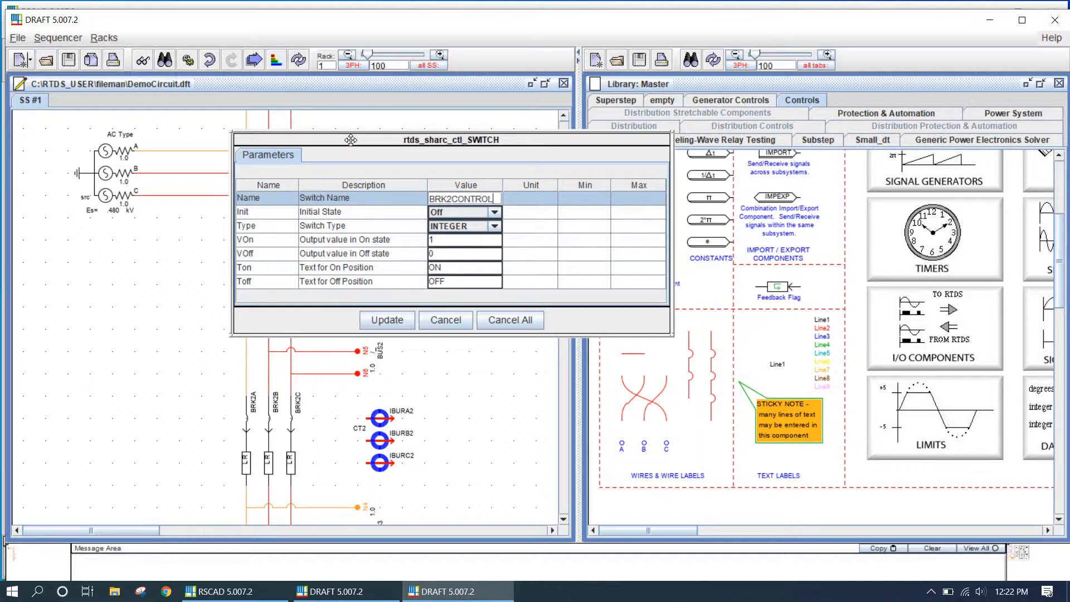
pyautogui.press('Return')
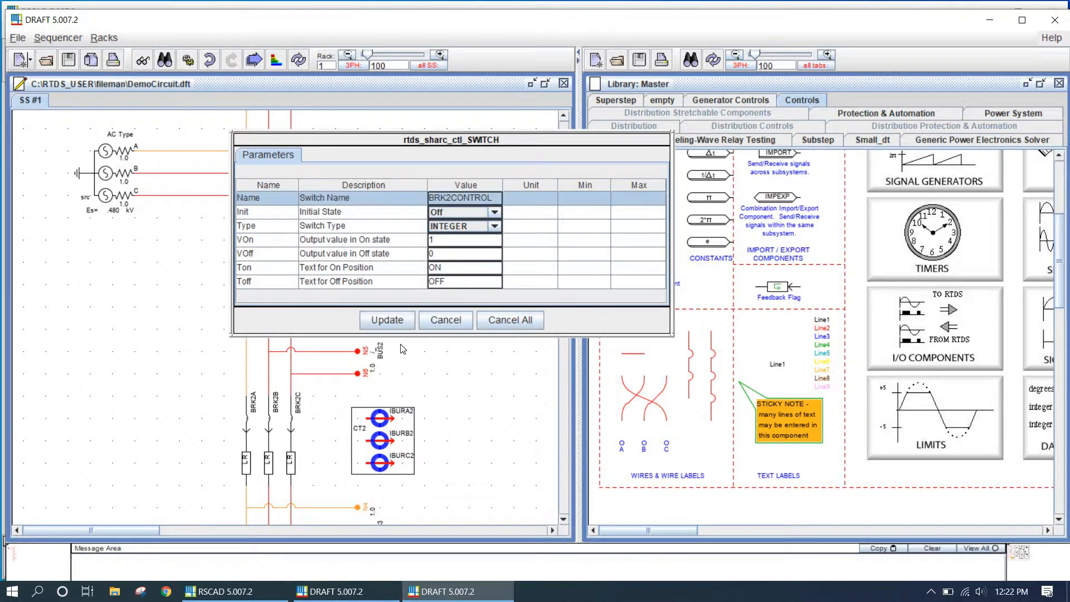
pyautogui.click(387, 319)
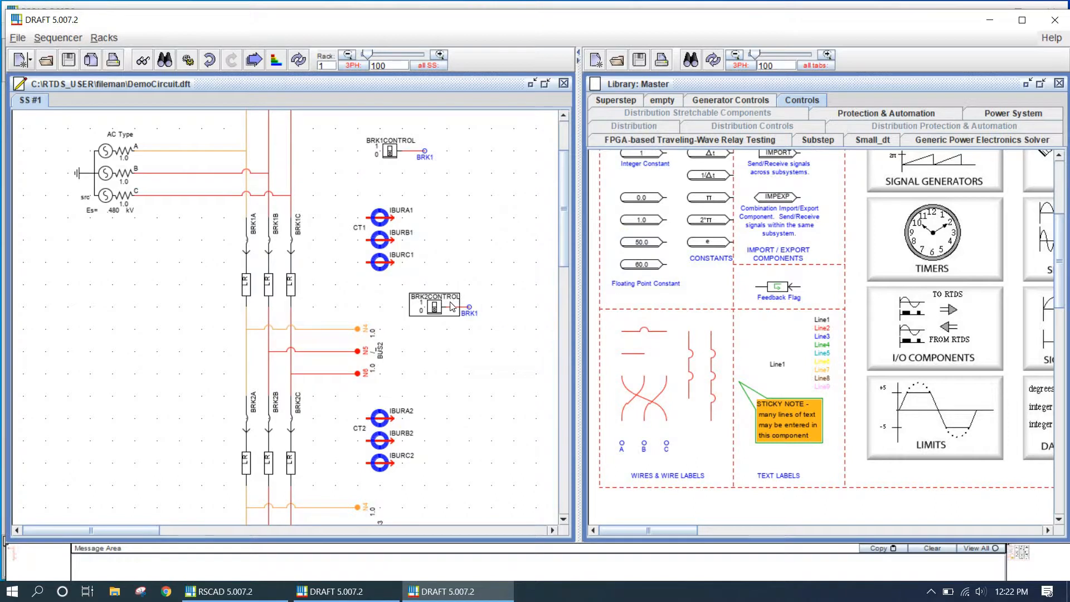
# Rename the copied switch's wire label to BRK2 and apply it
pyautogui.doubleClick(472, 319)
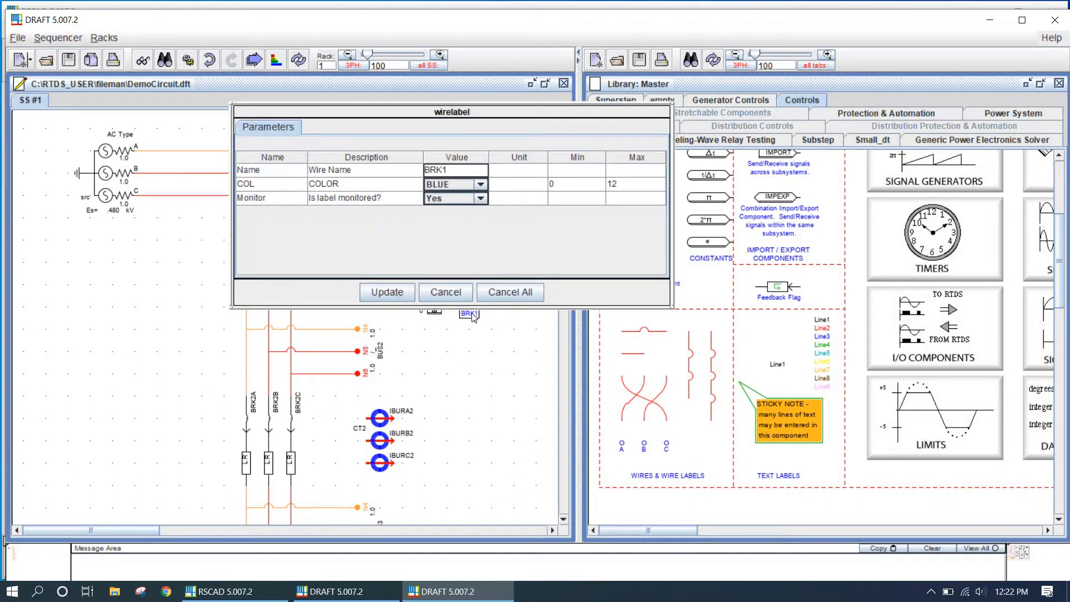
pyautogui.click(443, 170)
pyautogui.click(449, 169)
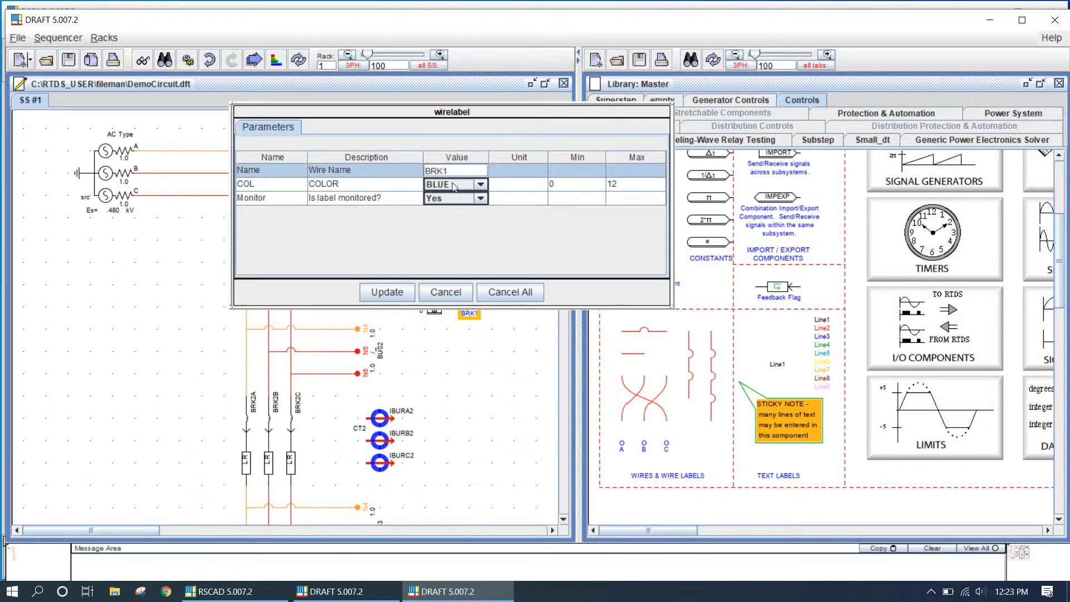
pyautogui.press('BackSpace')
pyautogui.click(385, 292)
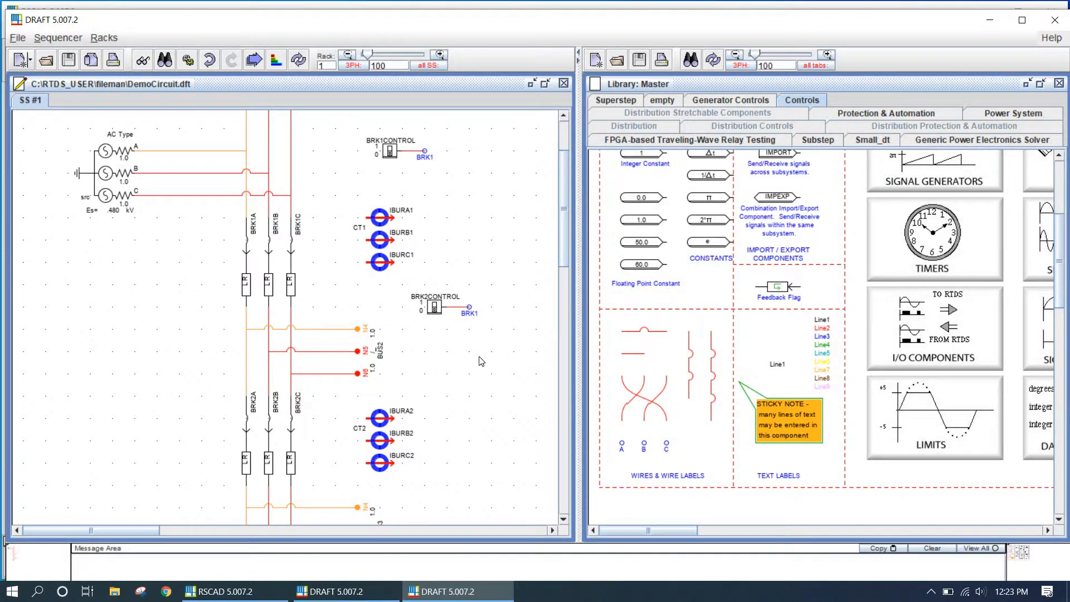
# Copy a GTAO analogue output component from the I/O Components library and paste it left of the breakers
pyautogui.scroll(-3, 480, 382)
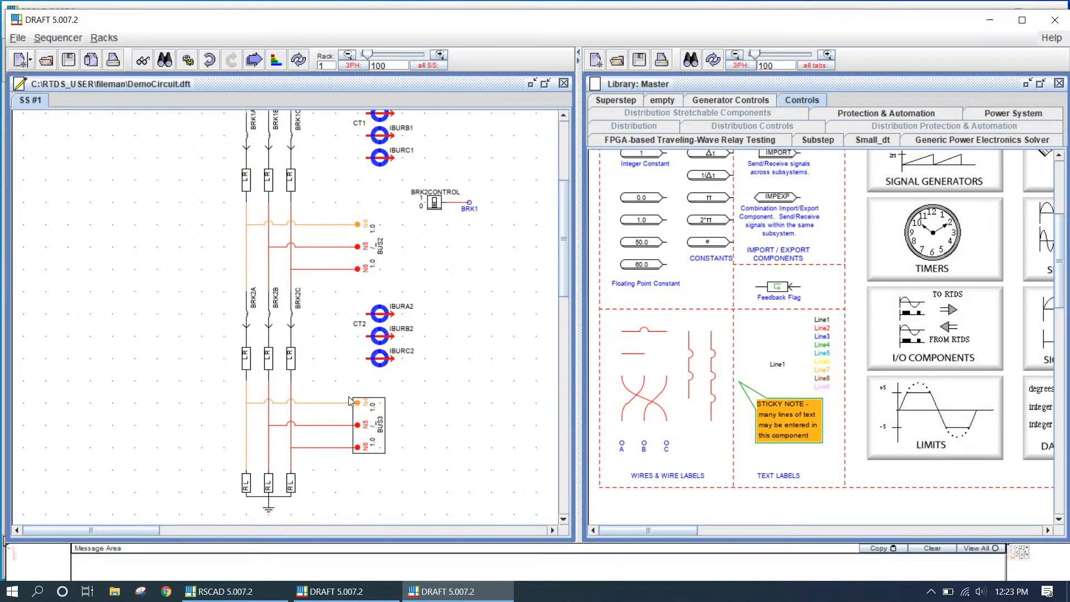
pyautogui.scroll(3, 450, 400)
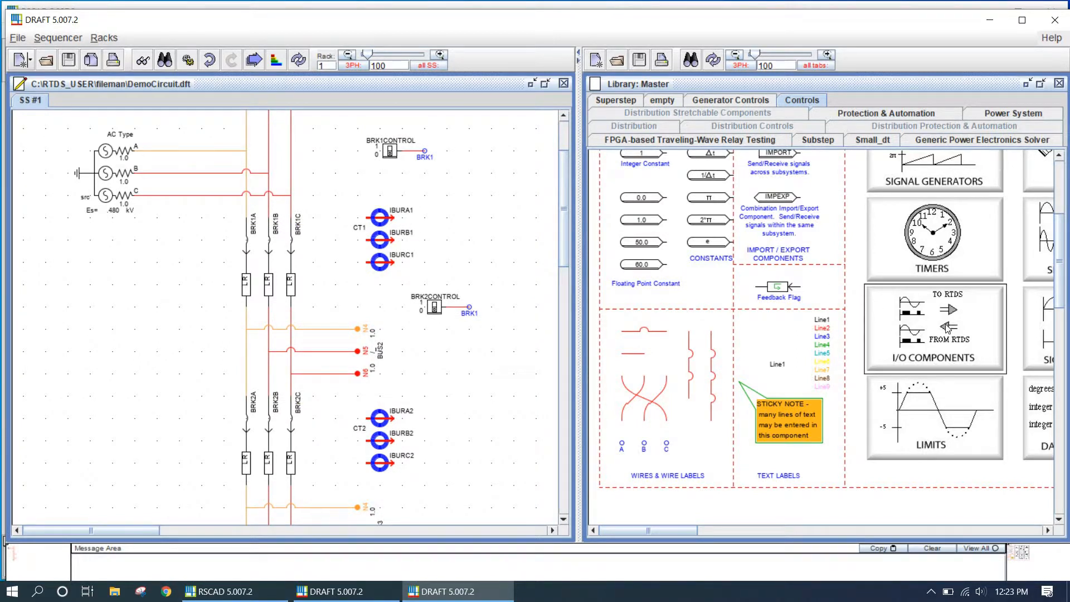
pyautogui.click(966, 341)
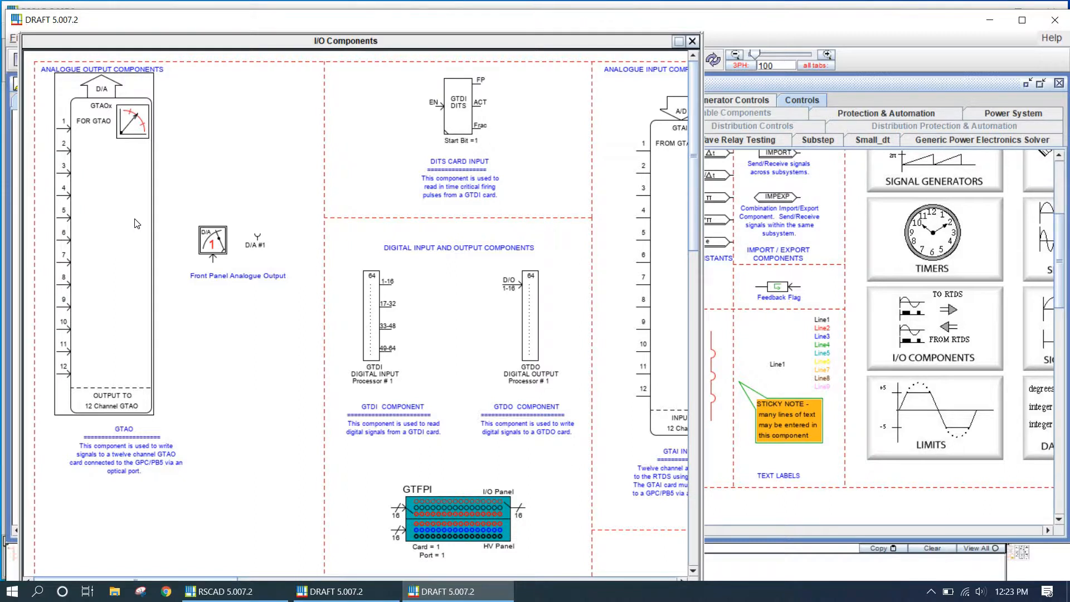
pyautogui.moveTo(137, 223); pyautogui.dragTo(268, 426)
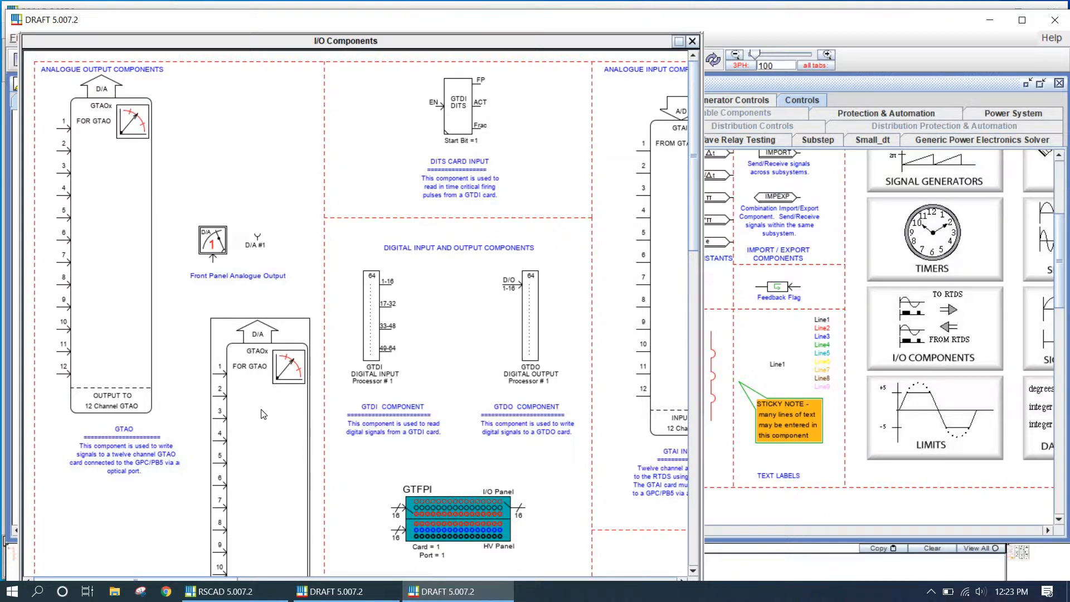
pyautogui.press('Delete')
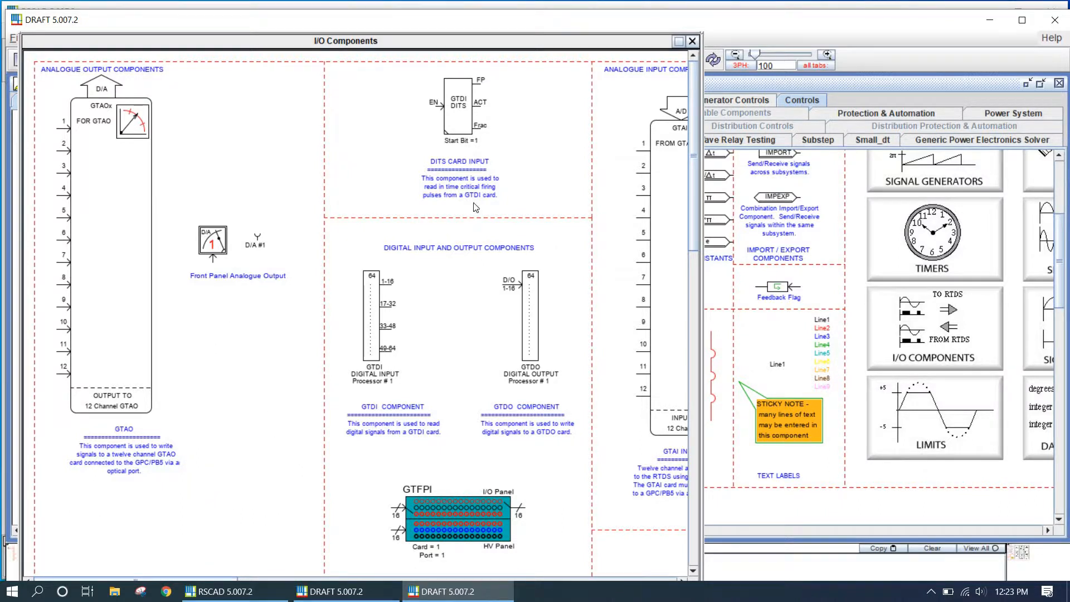
pyautogui.click(692, 42)
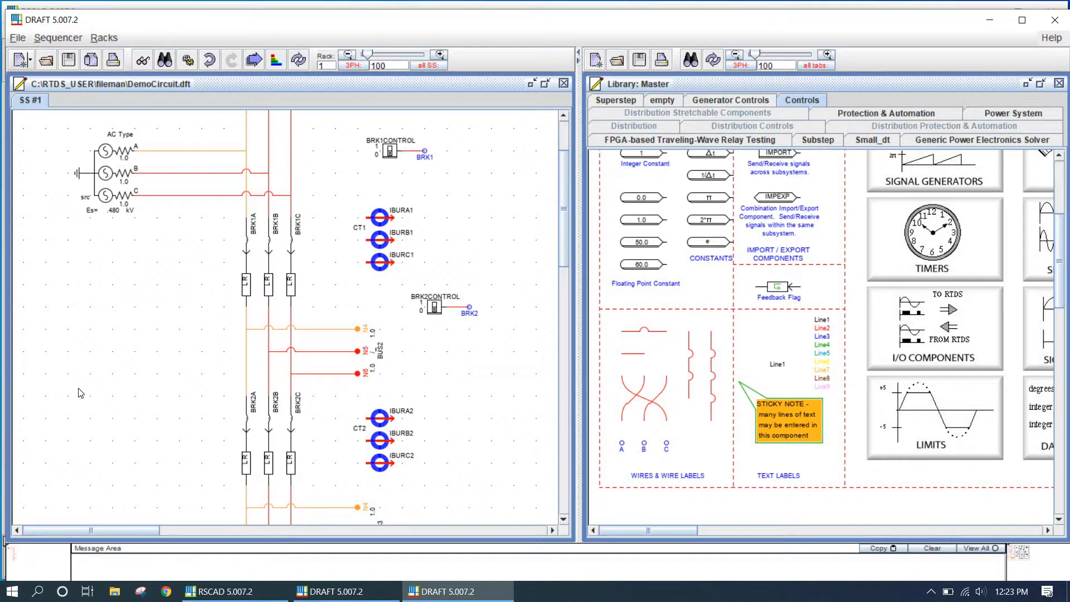
pyautogui.rightClick(78, 345)
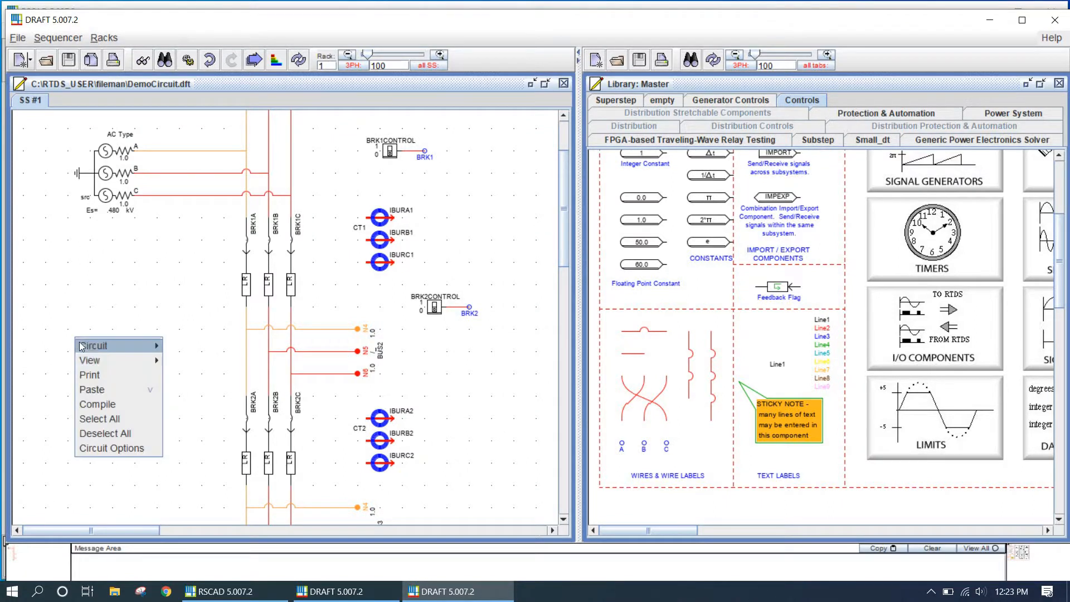
pyautogui.click(103, 390)
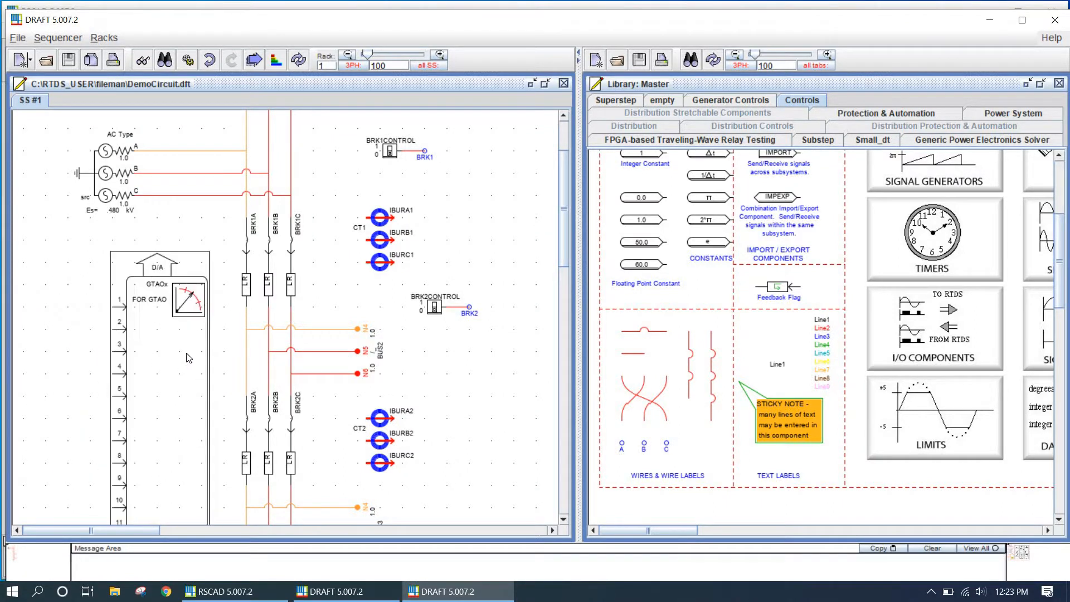
# Adjust the network solution block's requested number of processors and apply the setting
pyautogui.scroll(3, 31, 138)
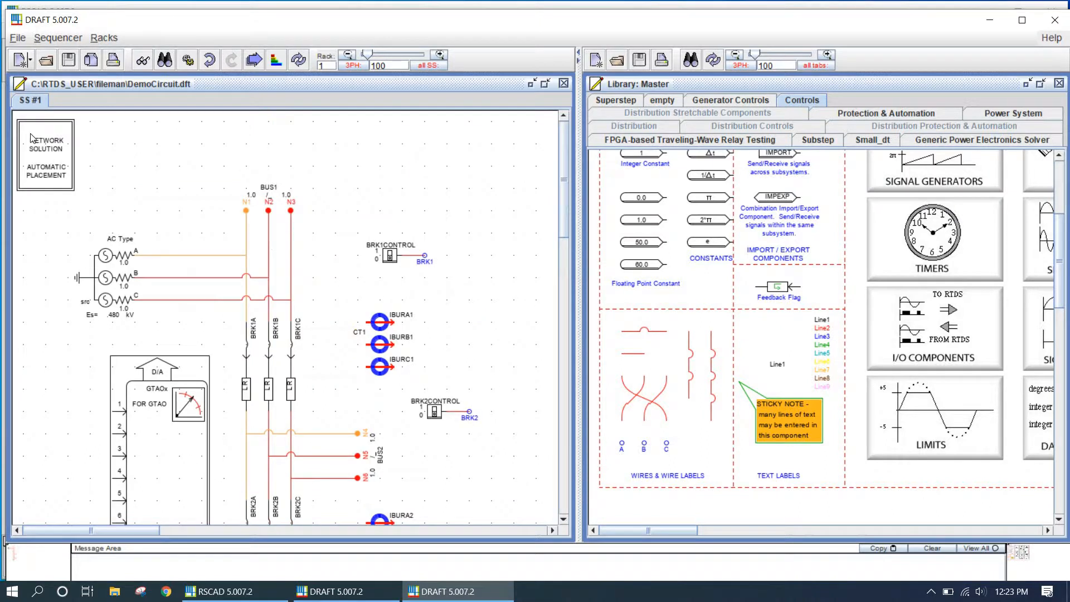
pyautogui.doubleClick(38, 154)
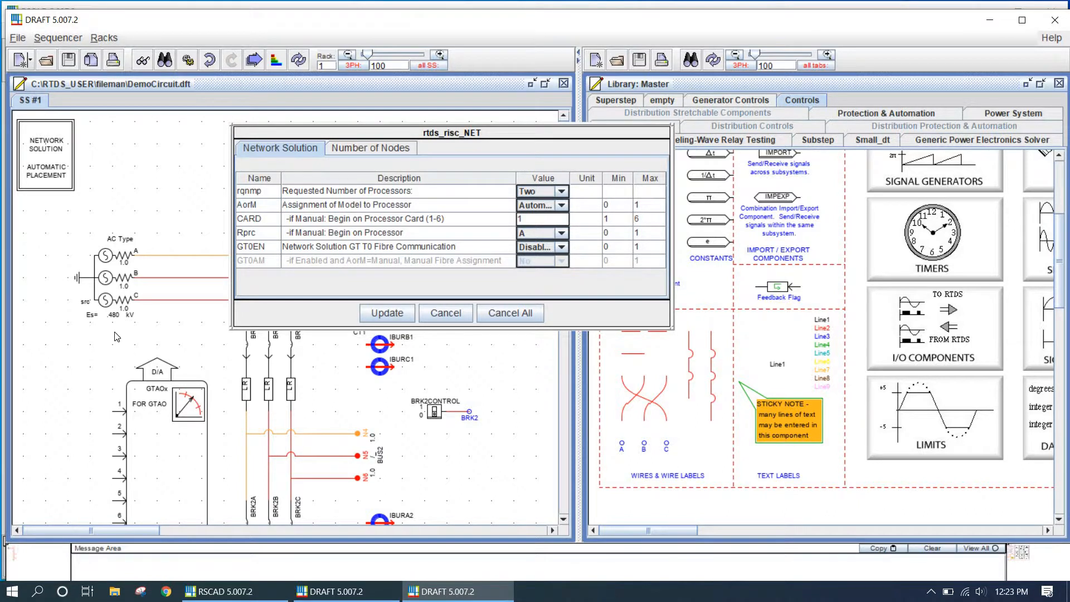
pyautogui.click(673, 326)
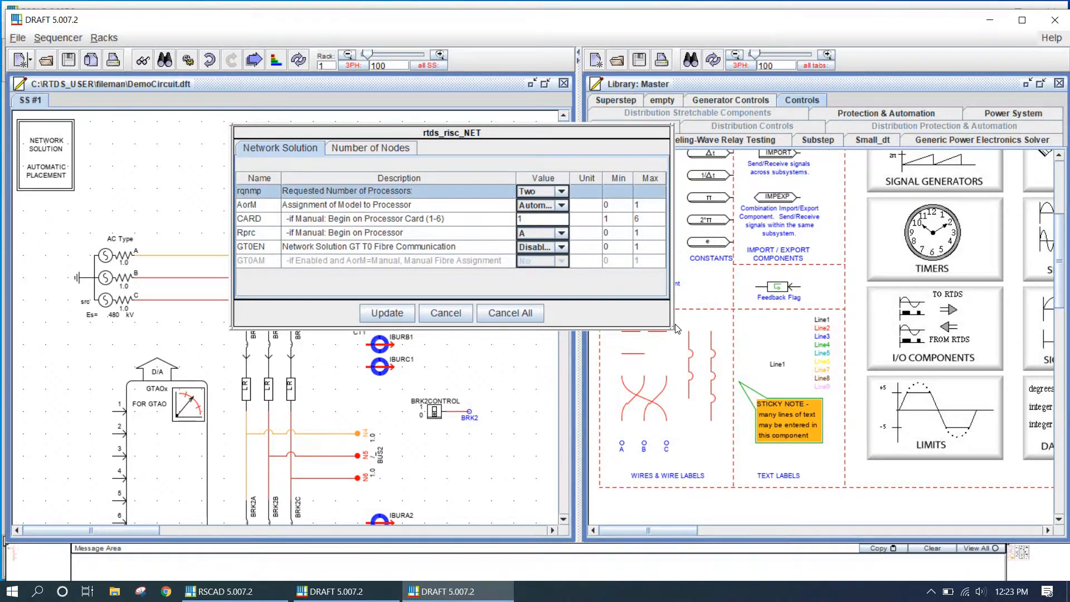
pyautogui.moveTo(676, 320); pyautogui.dragTo(762, 313)
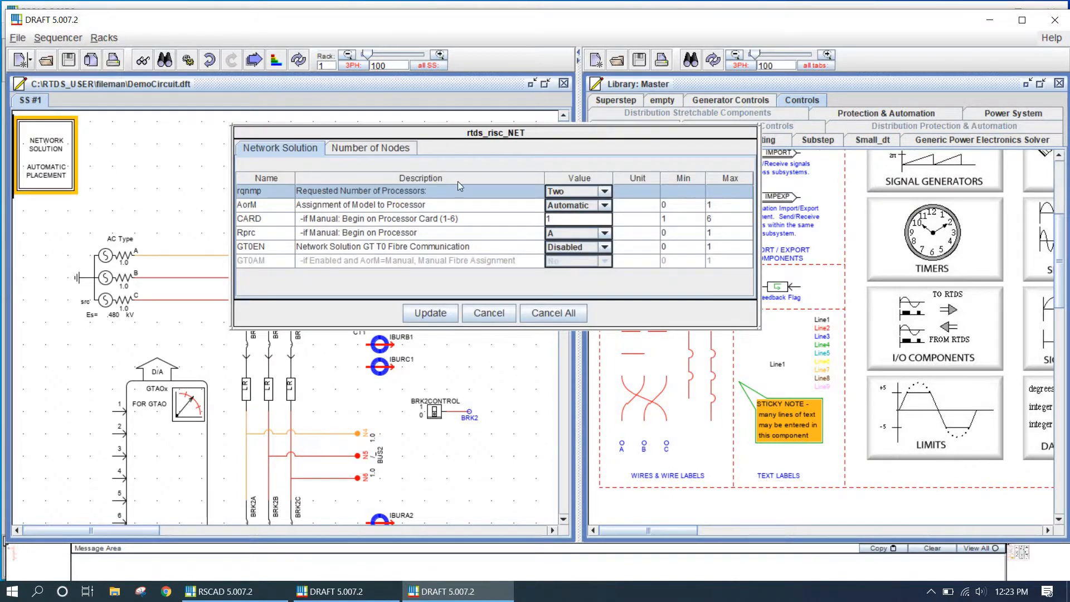
pyautogui.click(604, 192)
pyautogui.click(577, 205)
pyautogui.click(434, 313)
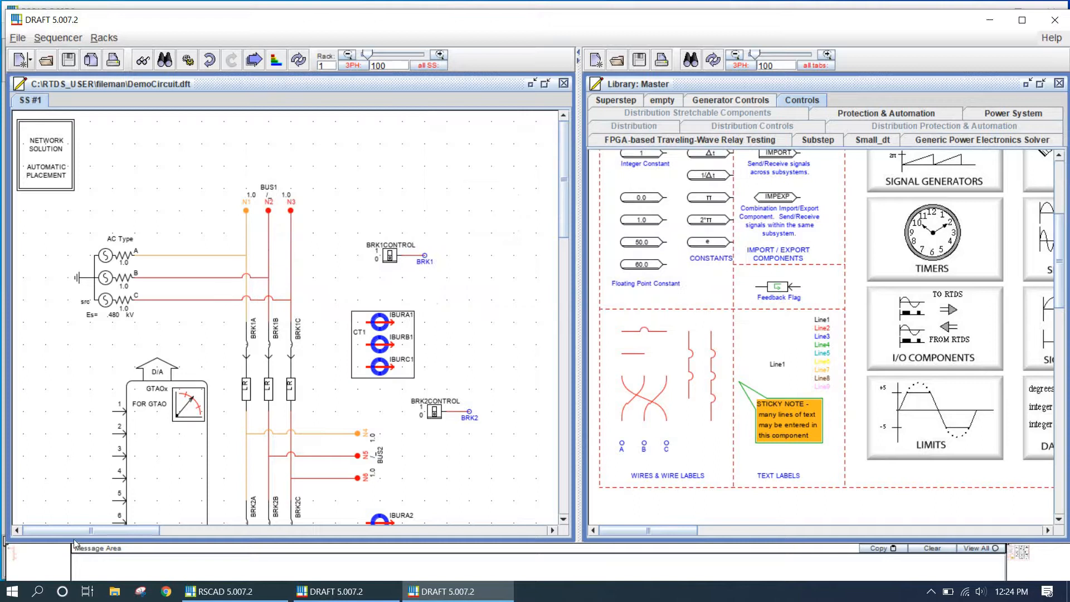
# Disable D/A output channels 6 through 12 on the GTAO component and apply the change
pyautogui.doubleClick(173, 480)
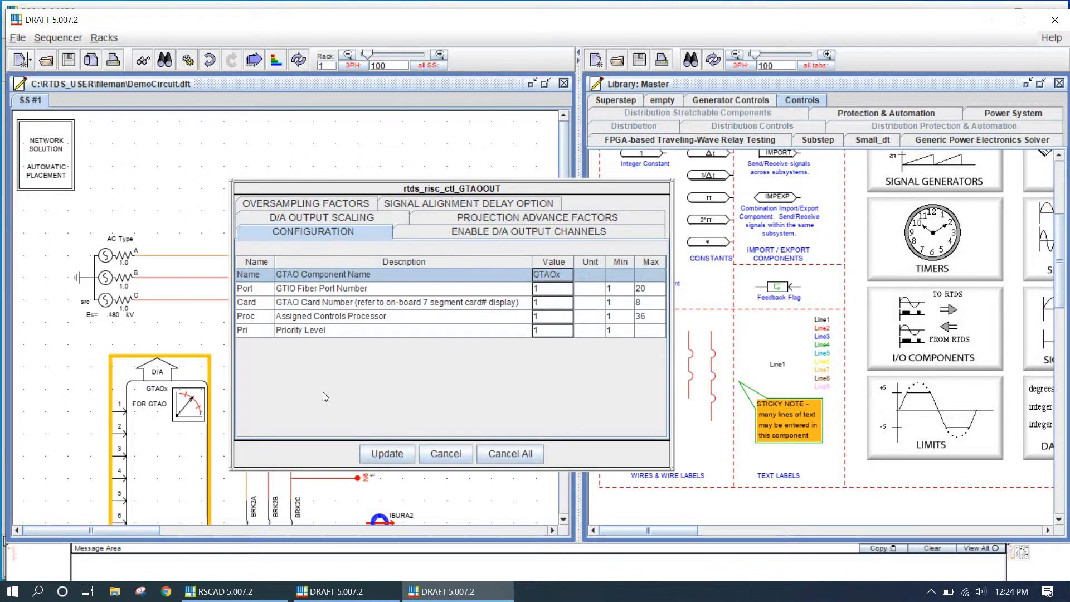
pyautogui.click(385, 453)
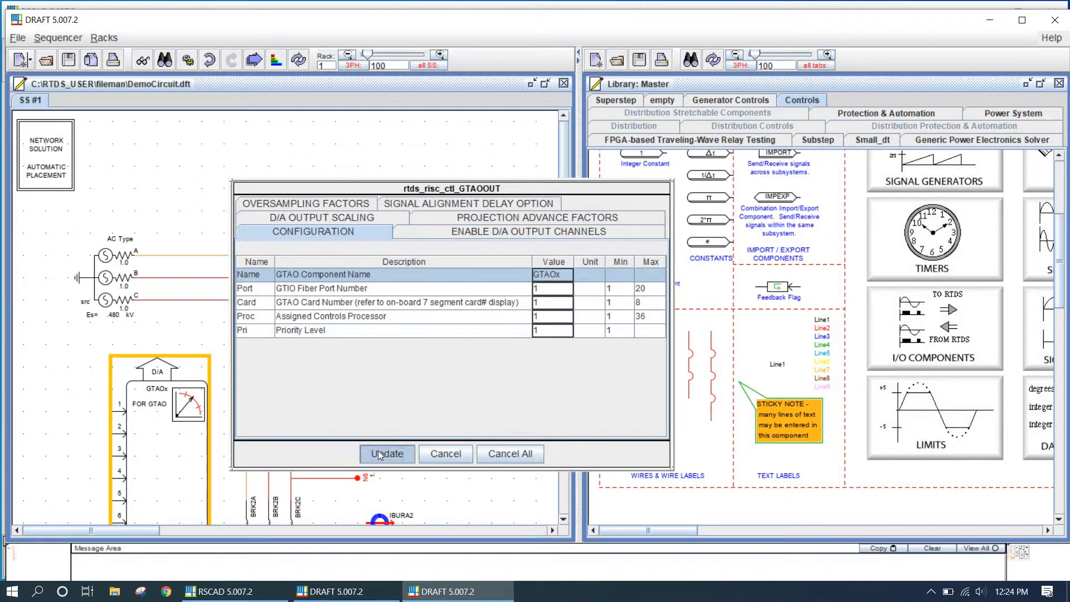
pyautogui.doubleClick(182, 441)
pyautogui.click(527, 229)
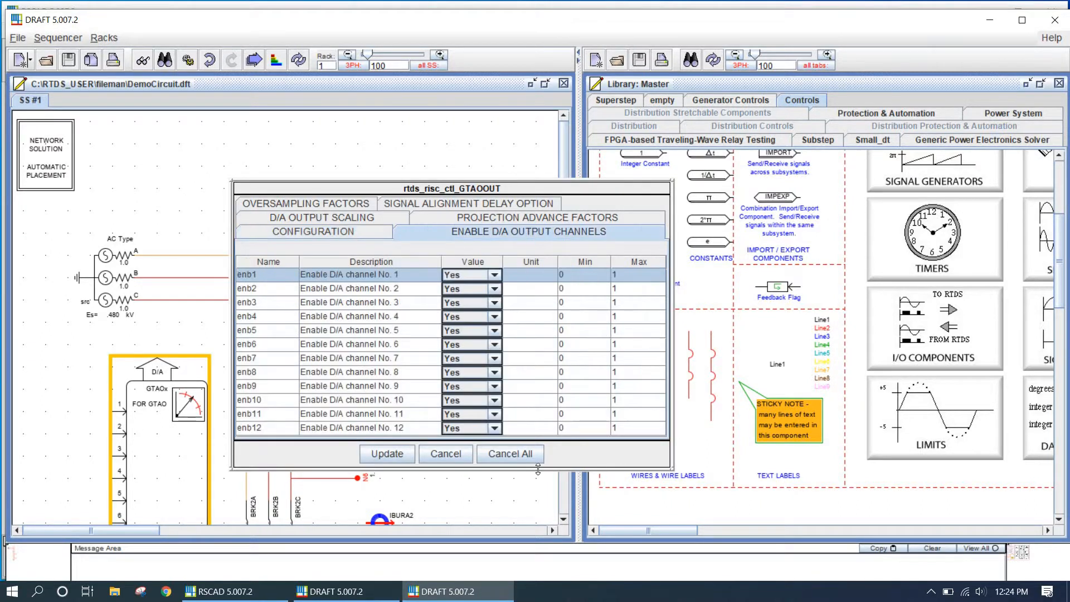
pyautogui.click(496, 429)
pyautogui.click(468, 443)
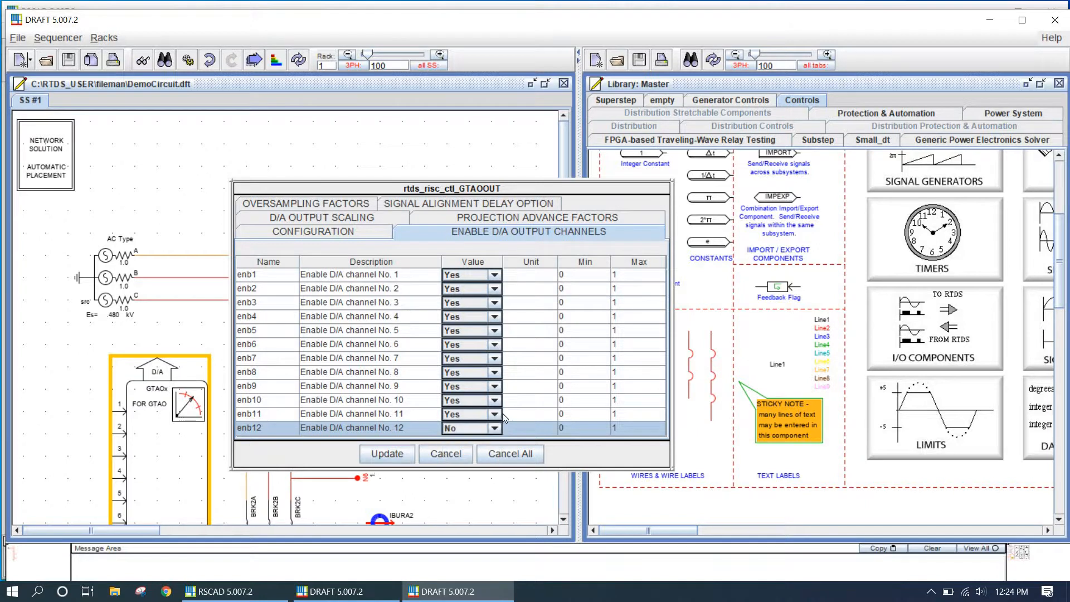
pyautogui.click(494, 414)
pyautogui.click(486, 426)
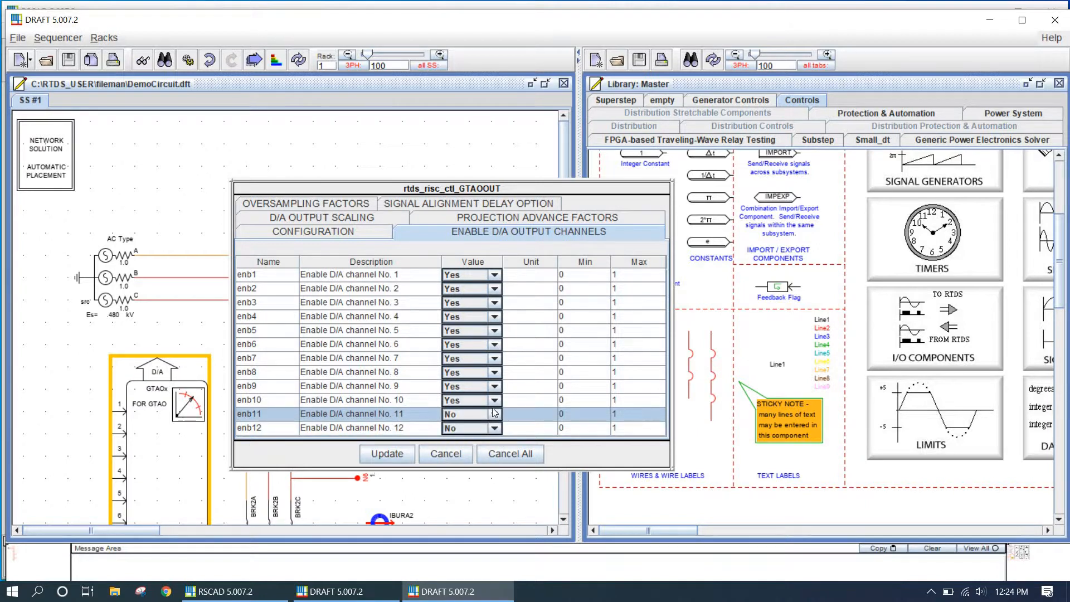
pyautogui.click(497, 395)
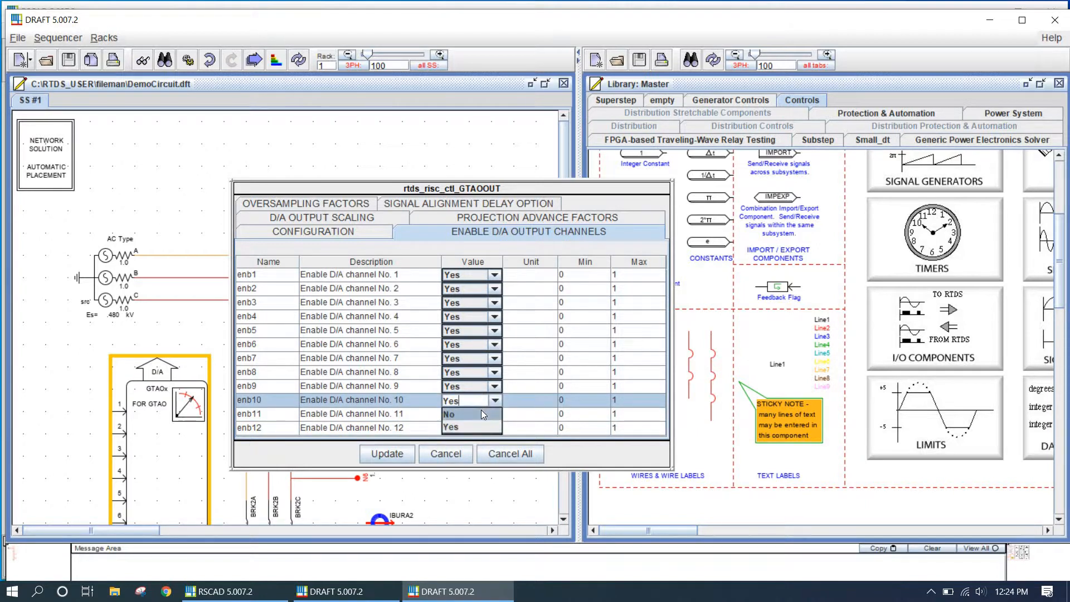
pyautogui.click(480, 409)
pyautogui.click(497, 393)
pyautogui.click(481, 397)
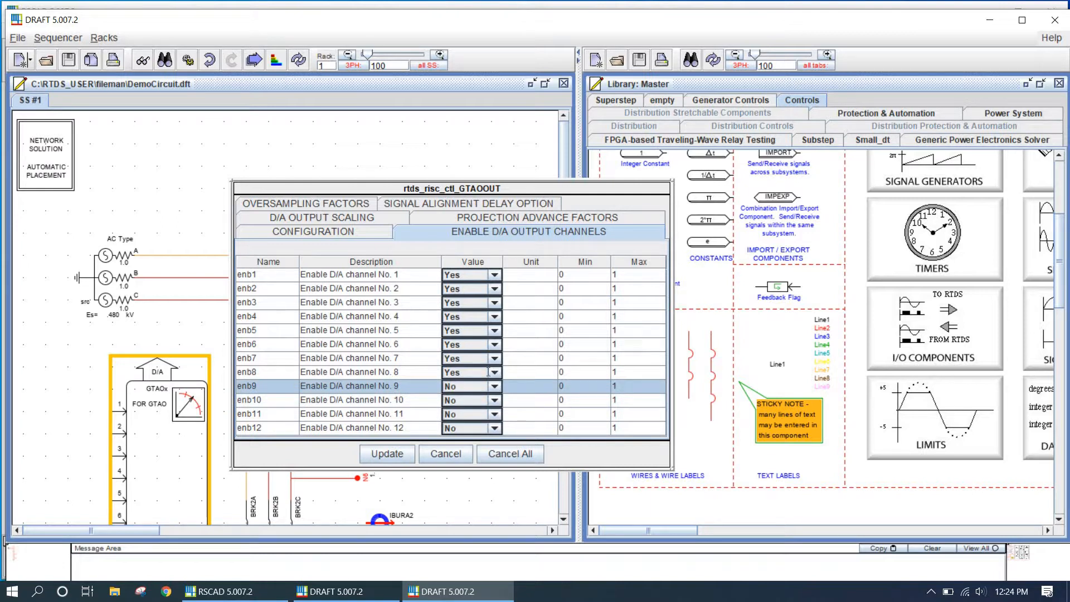
pyautogui.click(494, 372)
pyautogui.click(473, 382)
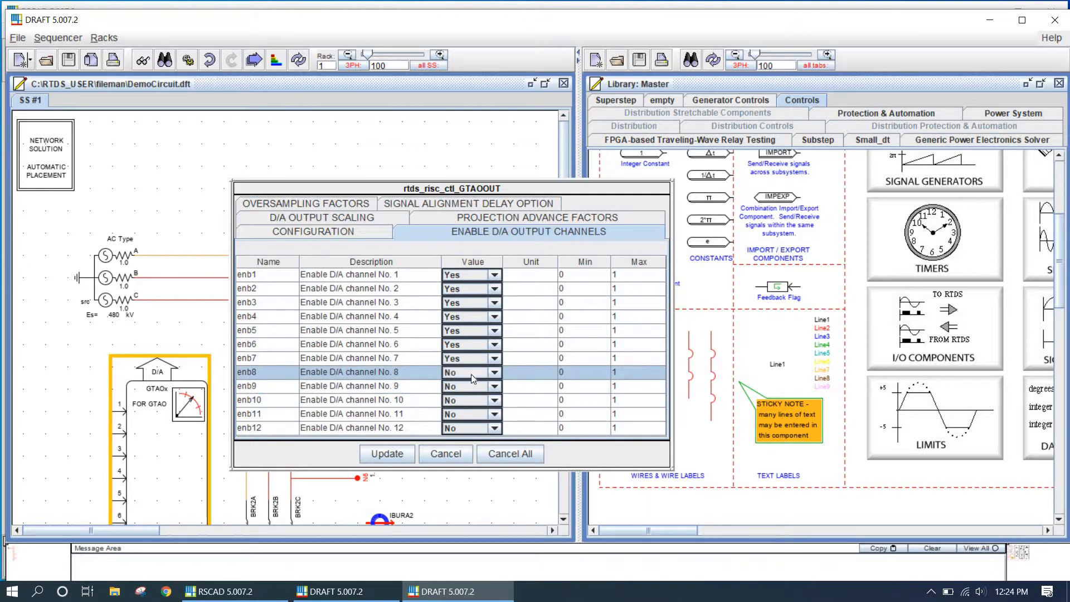
pyautogui.click(484, 360)
pyautogui.click(478, 372)
pyautogui.click(493, 344)
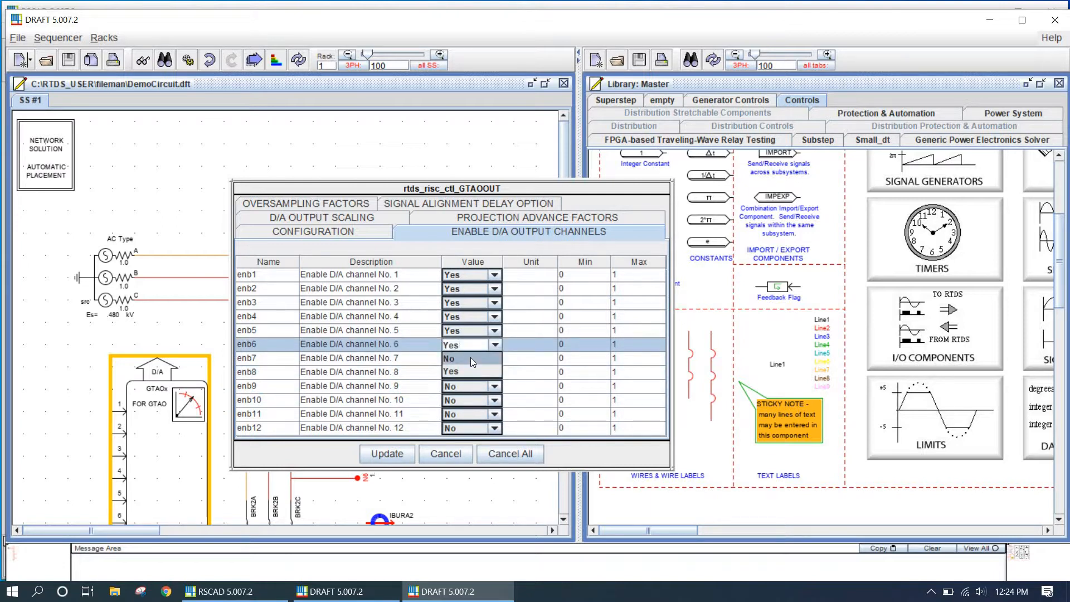
pyautogui.click(472, 360)
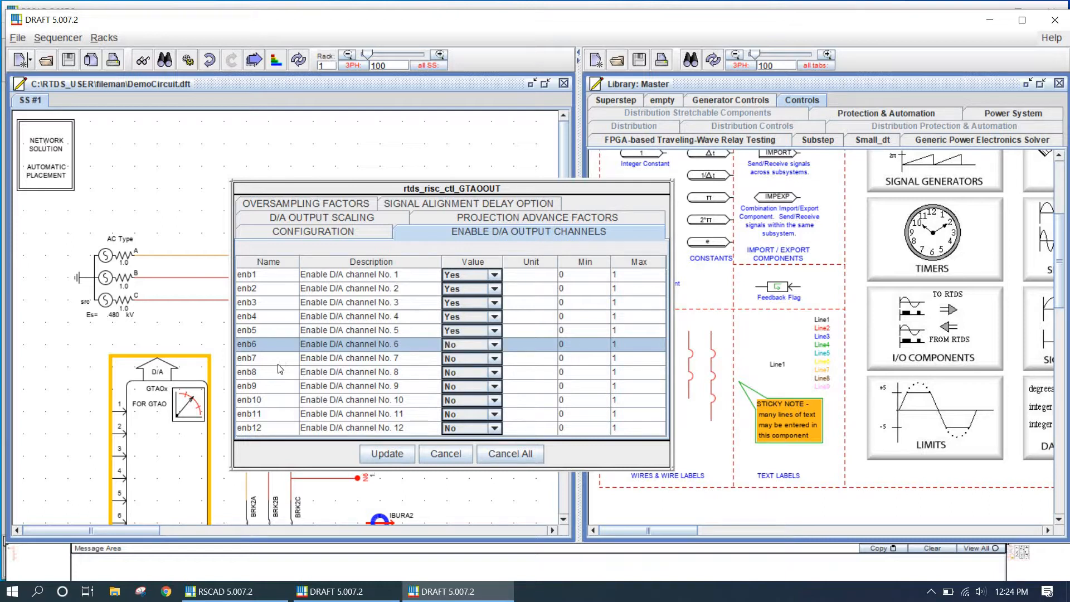
pyautogui.click(490, 344)
pyautogui.click(465, 369)
pyautogui.click(387, 454)
# Copy the BRK1 wire label onto the GTAO's channel 1 input and copy CT1's A-phase burden current signal name
pyautogui.scroll(-3, 373, 224)
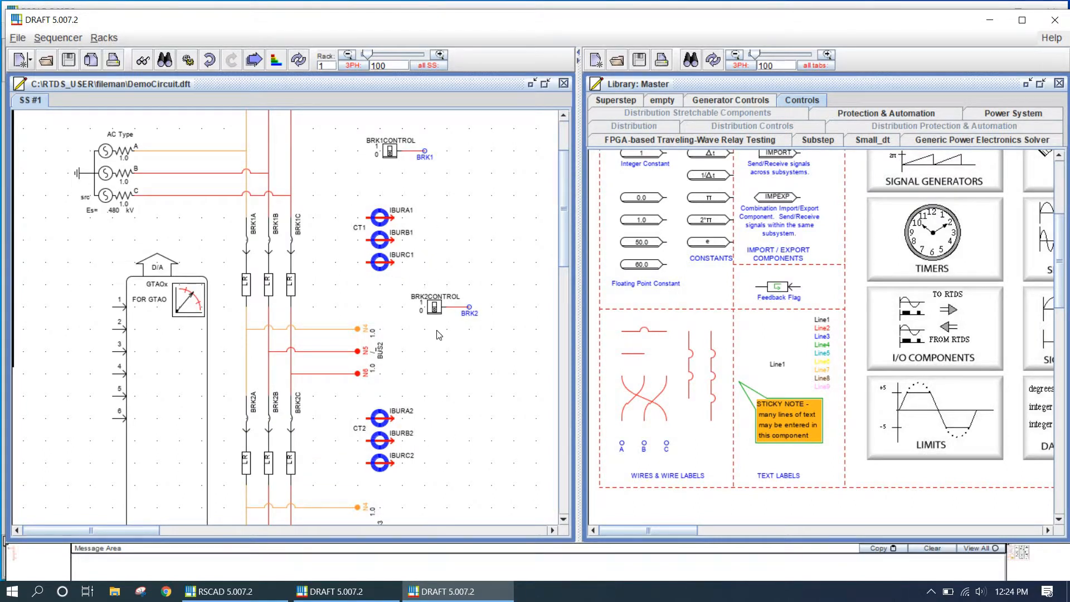
pyautogui.moveTo(430, 161); pyautogui.dragTo(113, 313)
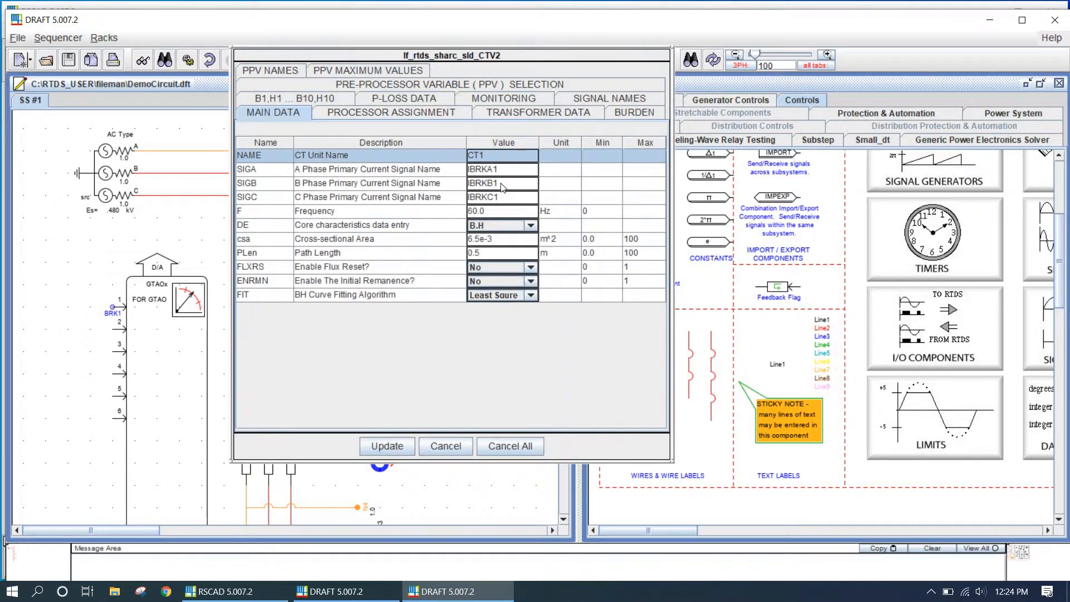
pyautogui.click(582, 103)
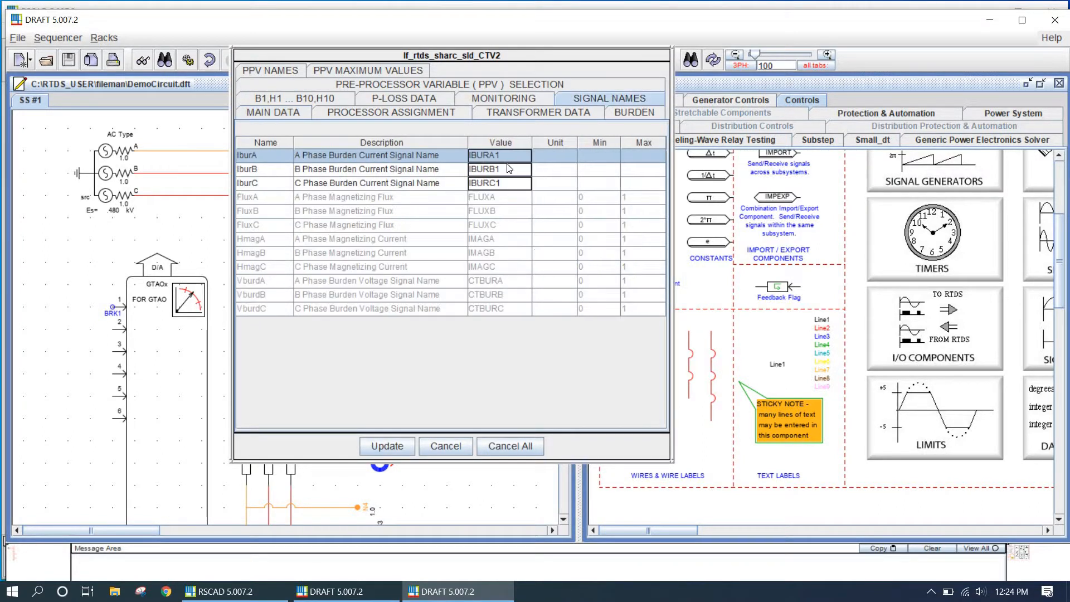
pyautogui.click(509, 156)
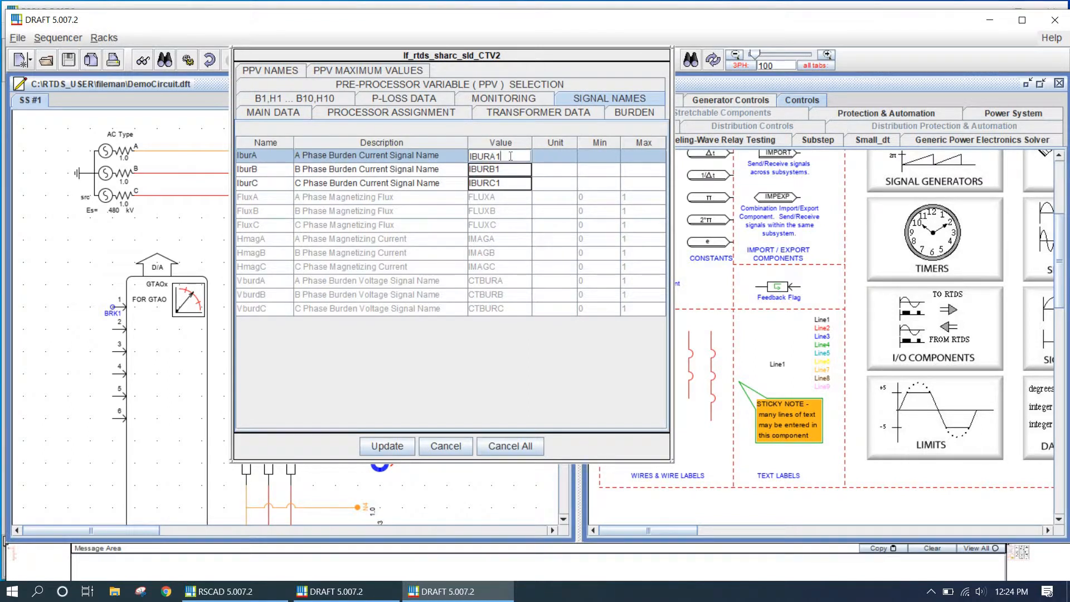
pyautogui.click(446, 446)
# Rename the channel 1 wire label to IBURA1 and apply it
pyautogui.doubleClick(113, 311)
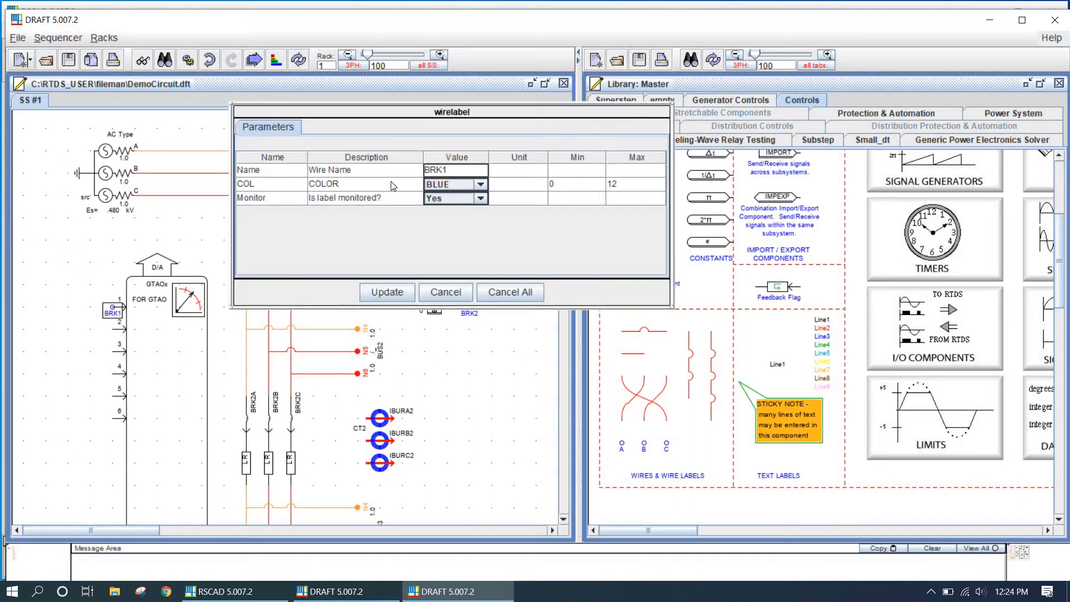
pyautogui.click(455, 170)
pyautogui.moveTo(451, 171); pyautogui.dragTo(365, 168)
pyautogui.write('IBURA1')
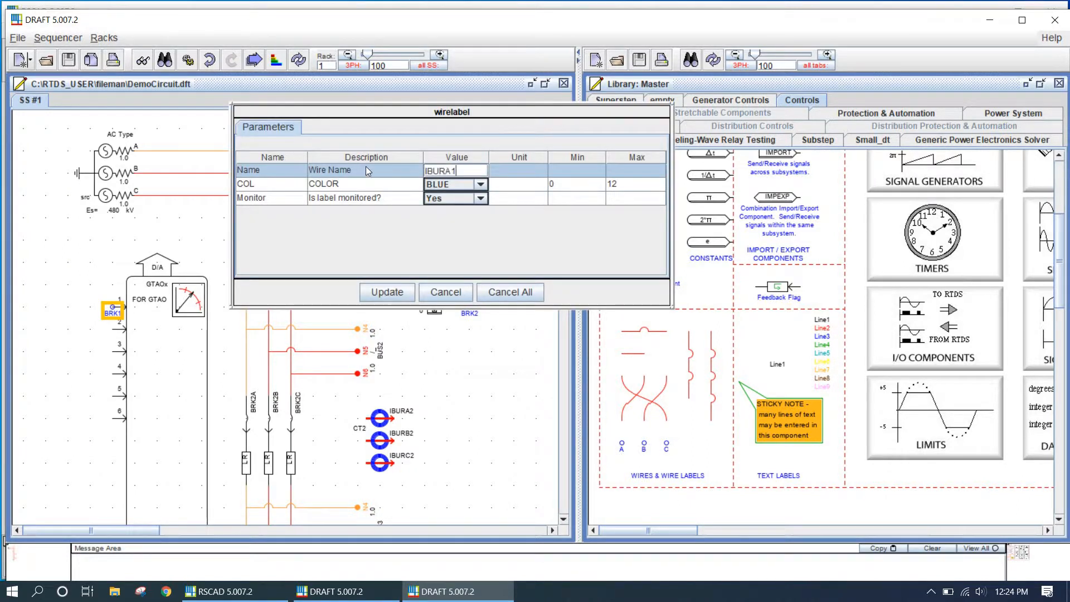
pyautogui.click(386, 292)
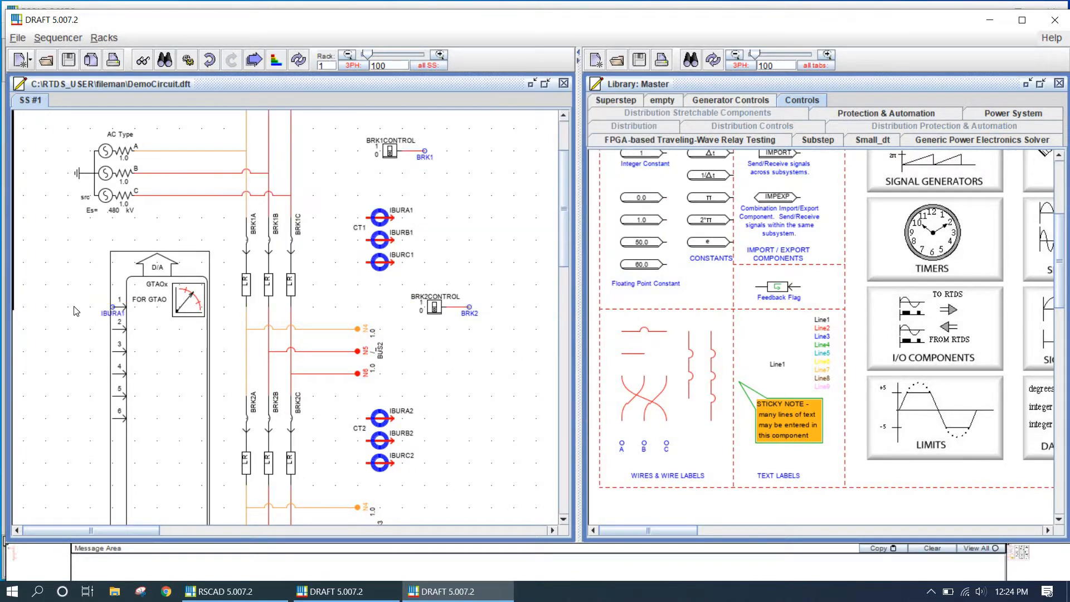
# Copy the IBURA1 wire label onto GTAO input channels 2 through 6
pyautogui.moveTo(116, 317); pyautogui.dragTo(113, 331)
pyautogui.doubleClick(114, 330)
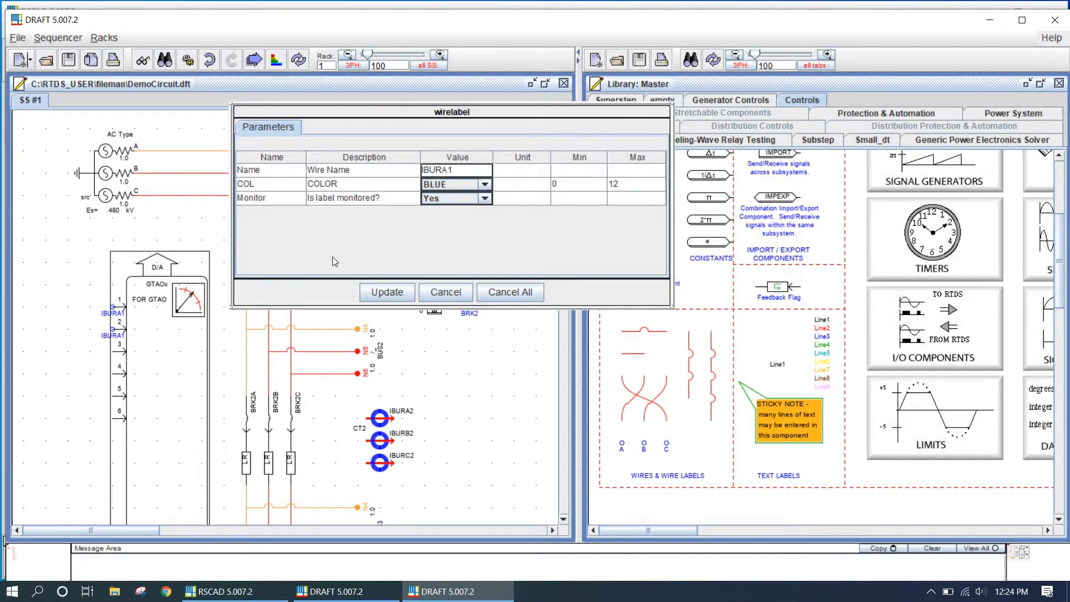
pyautogui.click(462, 297)
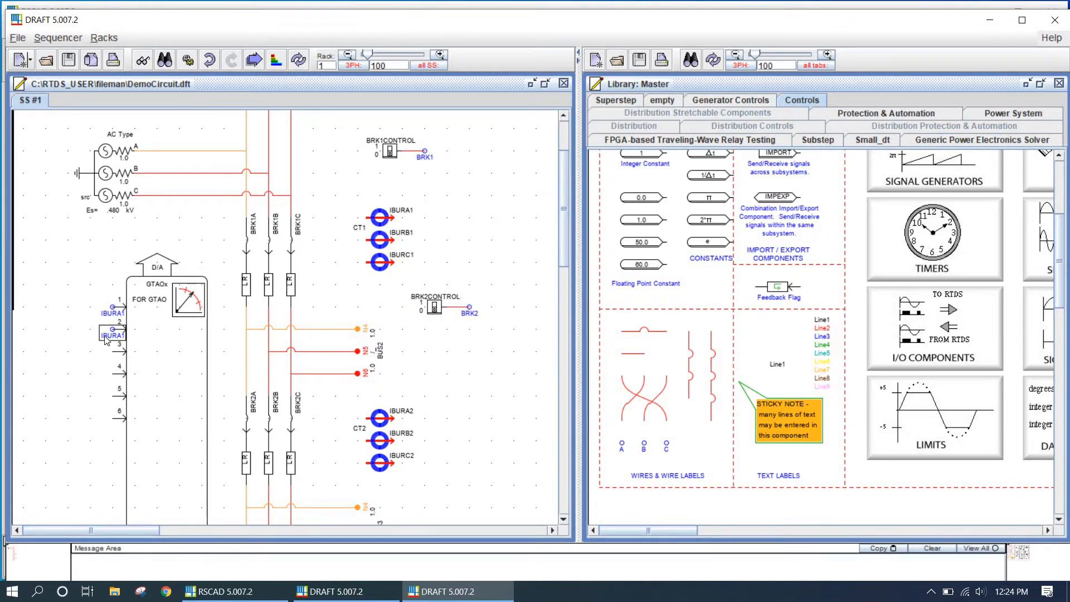
pyautogui.moveTo(113, 333); pyautogui.dragTo(112, 352)
pyautogui.rightClick(110, 348)
pyautogui.click(103, 372)
pyautogui.press('Delete')
pyautogui.rightClick(112, 365)
pyautogui.click(124, 408)
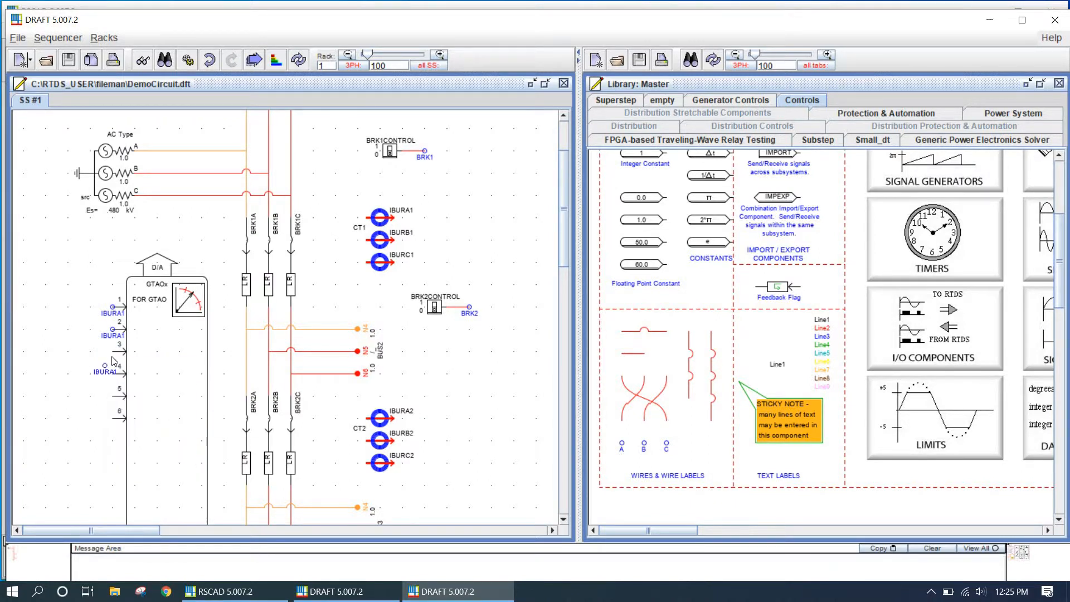
pyautogui.click(113, 357)
pyautogui.rightClick(62, 361)
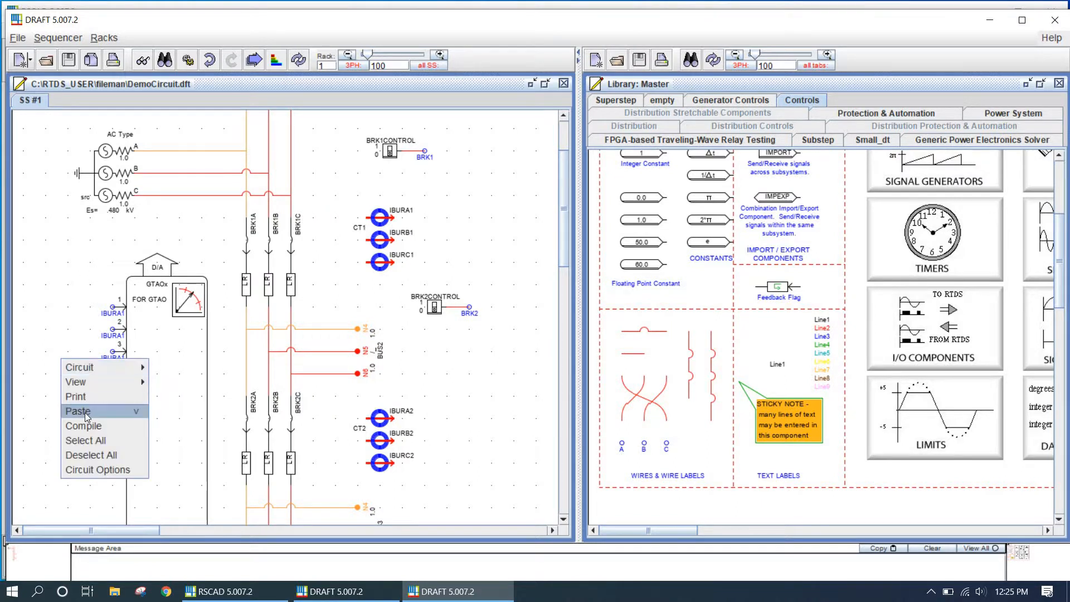
pyautogui.click(86, 411)
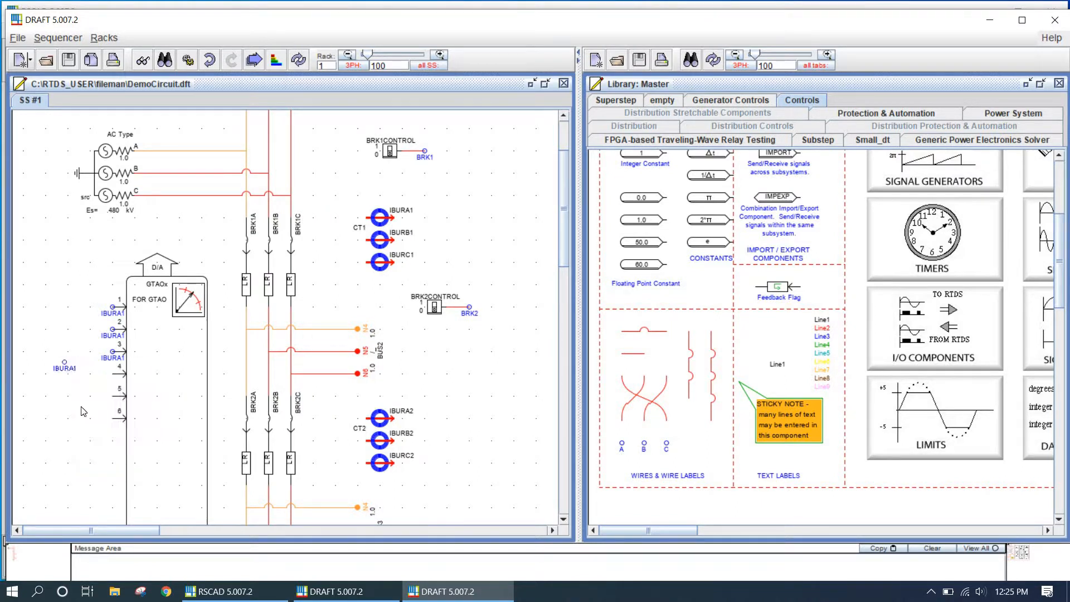
pyautogui.click(115, 379)
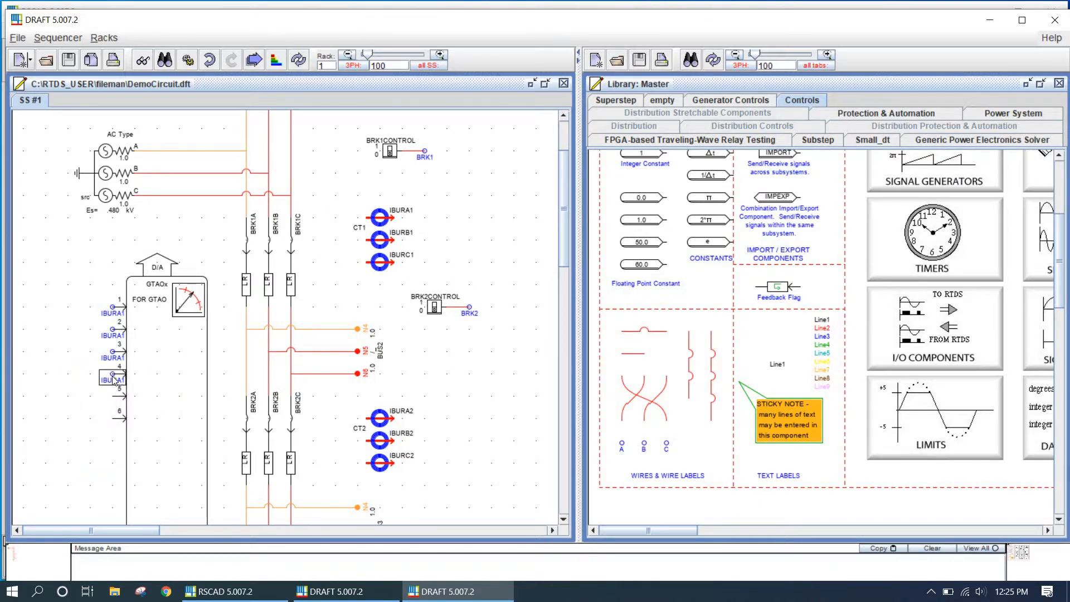
pyautogui.rightClick(79, 385)
pyautogui.click(101, 430)
pyautogui.click(114, 403)
pyautogui.rightClick(54, 392)
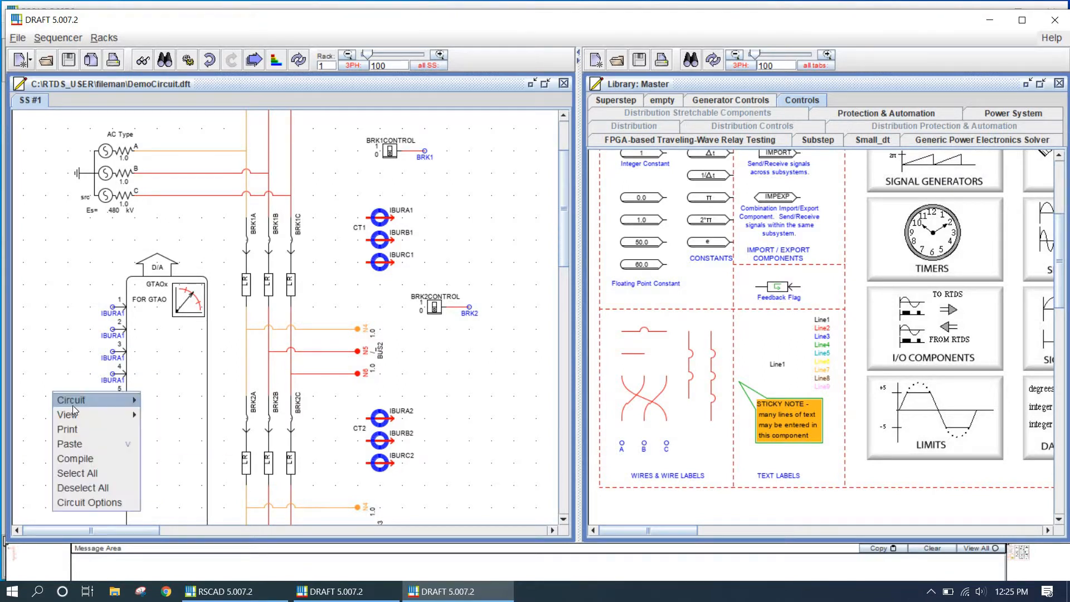
pyautogui.click(88, 443)
pyautogui.click(114, 424)
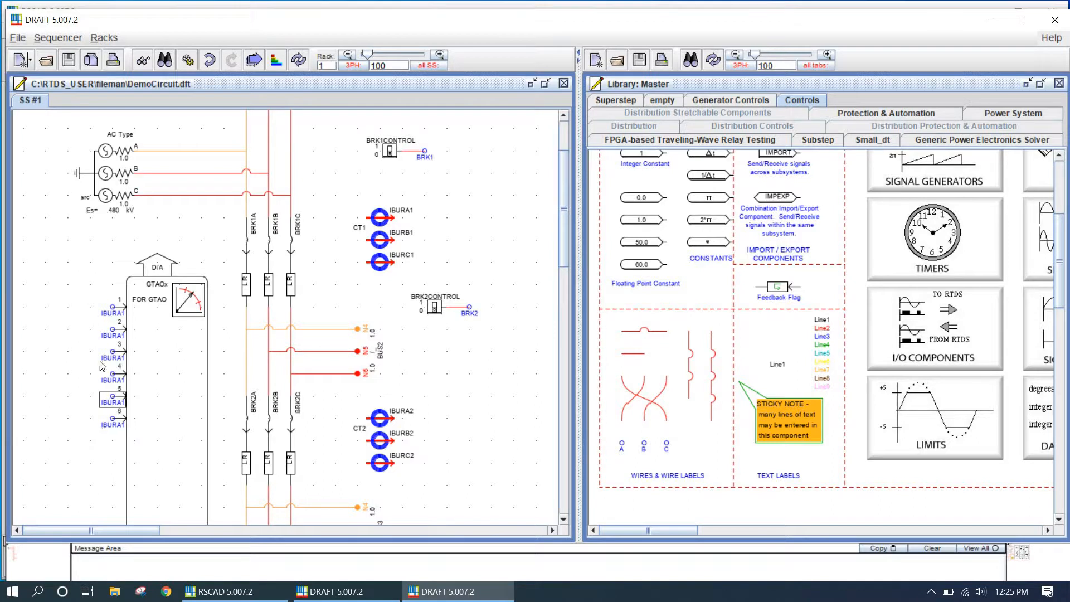
# Rename the channel 2 wire label to IBURB1 and apply it
pyautogui.doubleClick(111, 337)
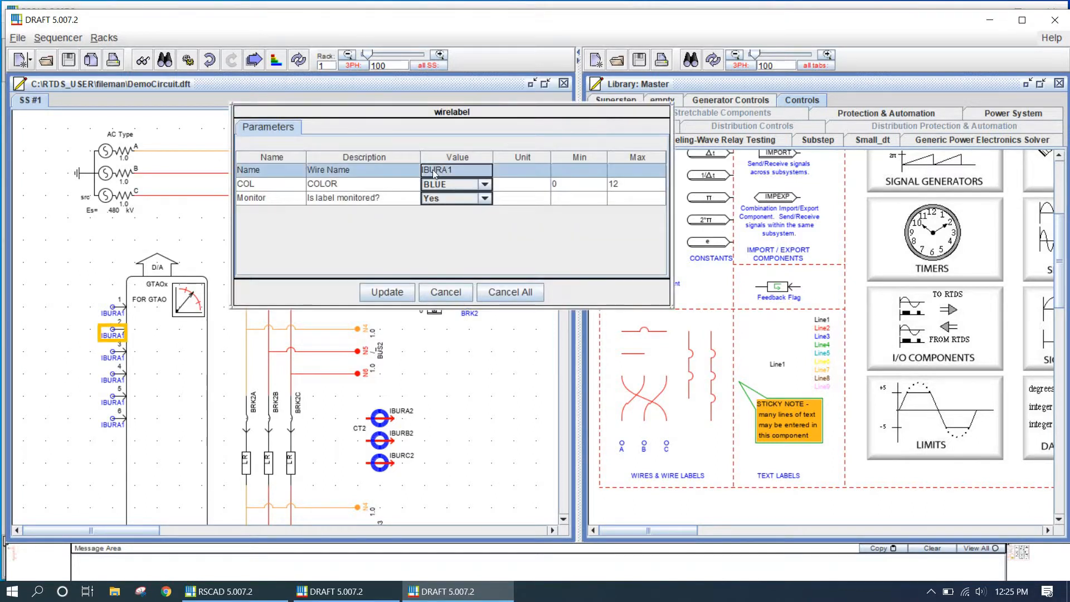
pyautogui.doubleClick(449, 171)
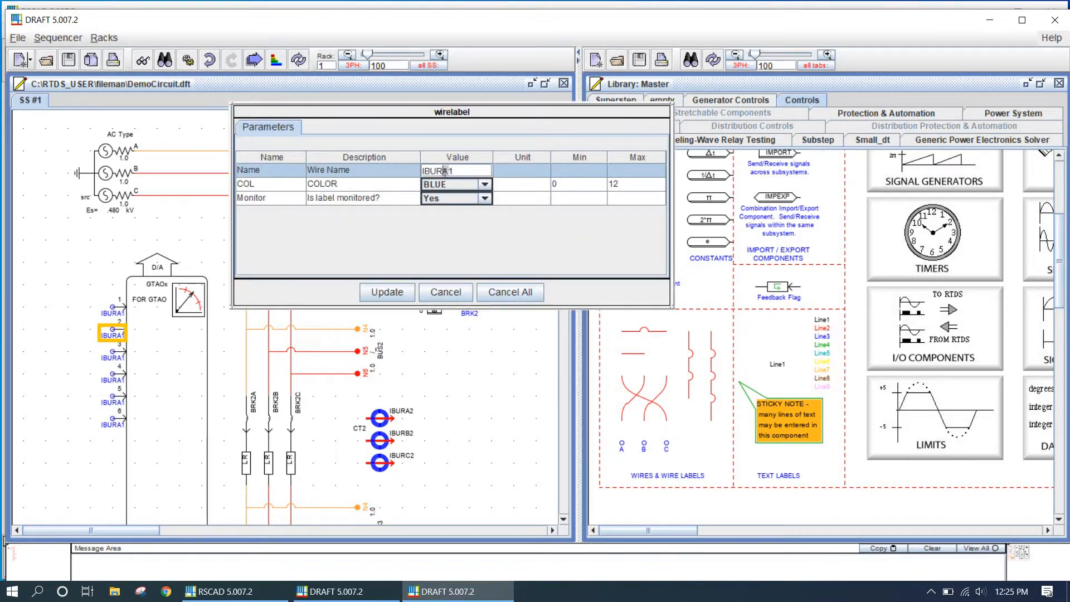
pyautogui.press('BackSpace')
pyautogui.write('B')
pyautogui.click(387, 292)
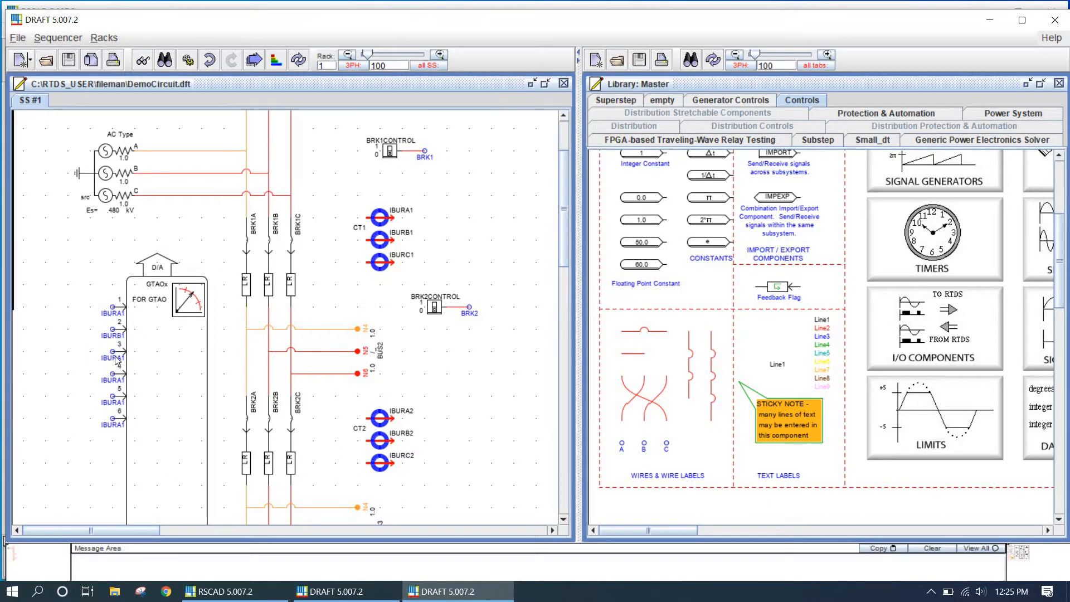
# Rename the channel 3 wire label to IBURC1 and apply it
pyautogui.doubleClick(117, 359)
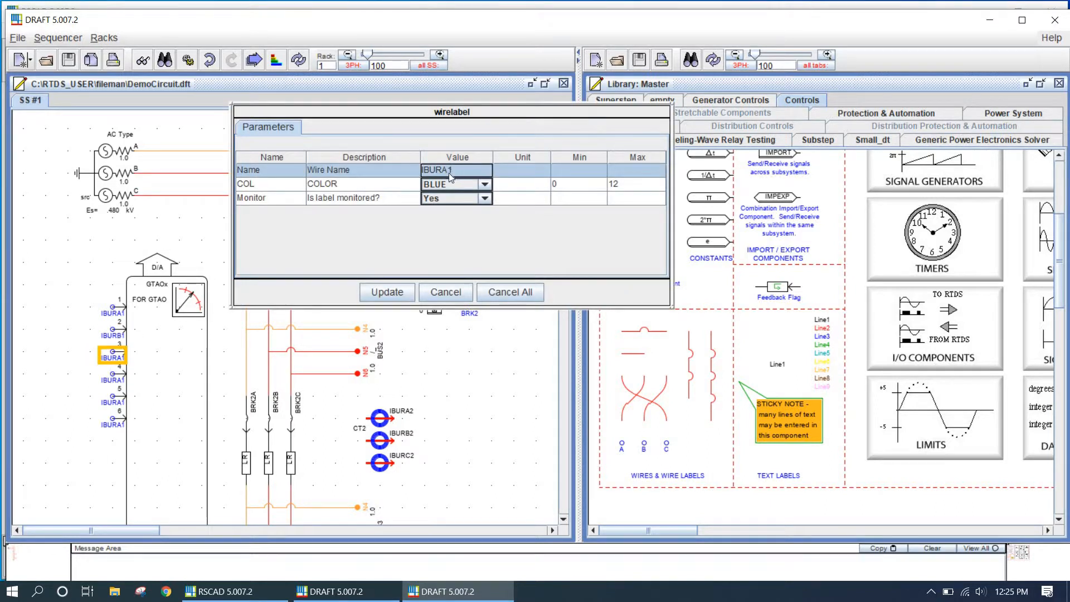
pyautogui.doubleClick(449, 172)
pyautogui.write('C')
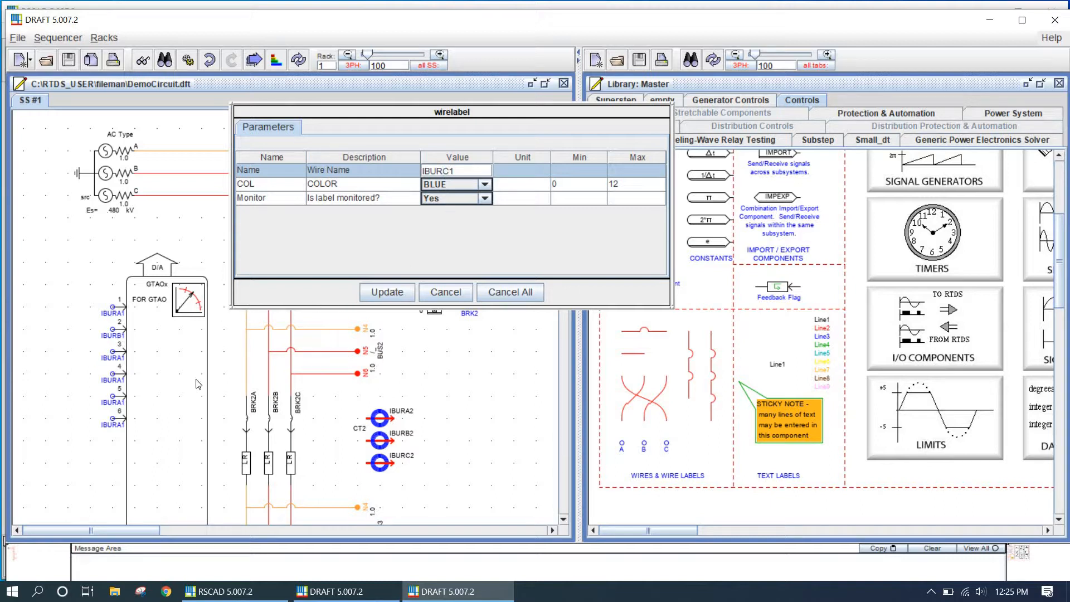
pyautogui.click(385, 291)
# Rename the channel 4 wire label to IBURA2 and apply it
pyautogui.doubleClick(118, 389)
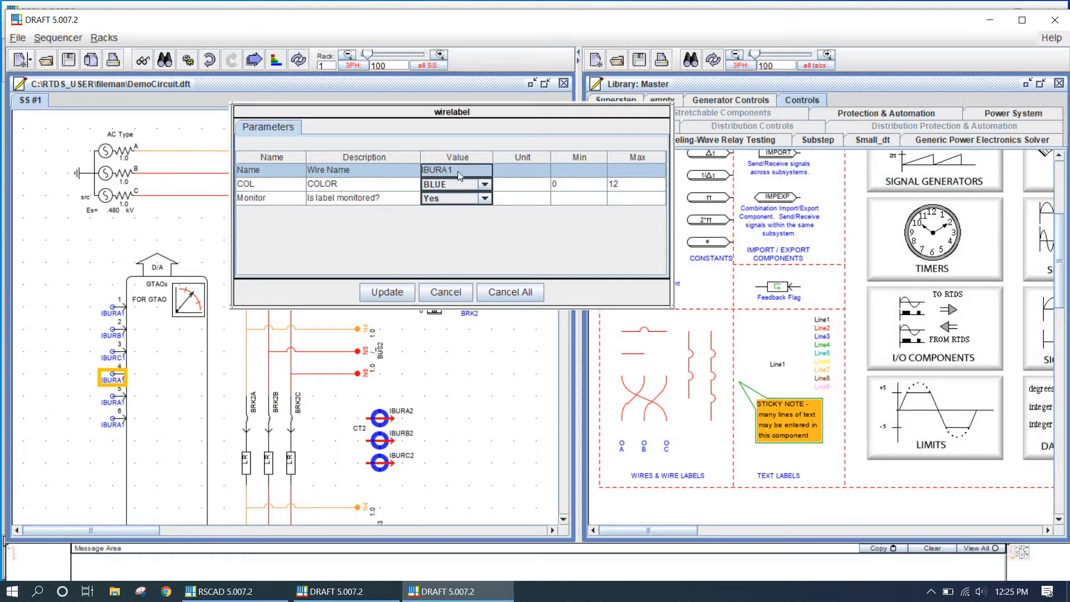
pyautogui.click(457, 172)
pyautogui.press('BackSpace')
pyautogui.write('2')
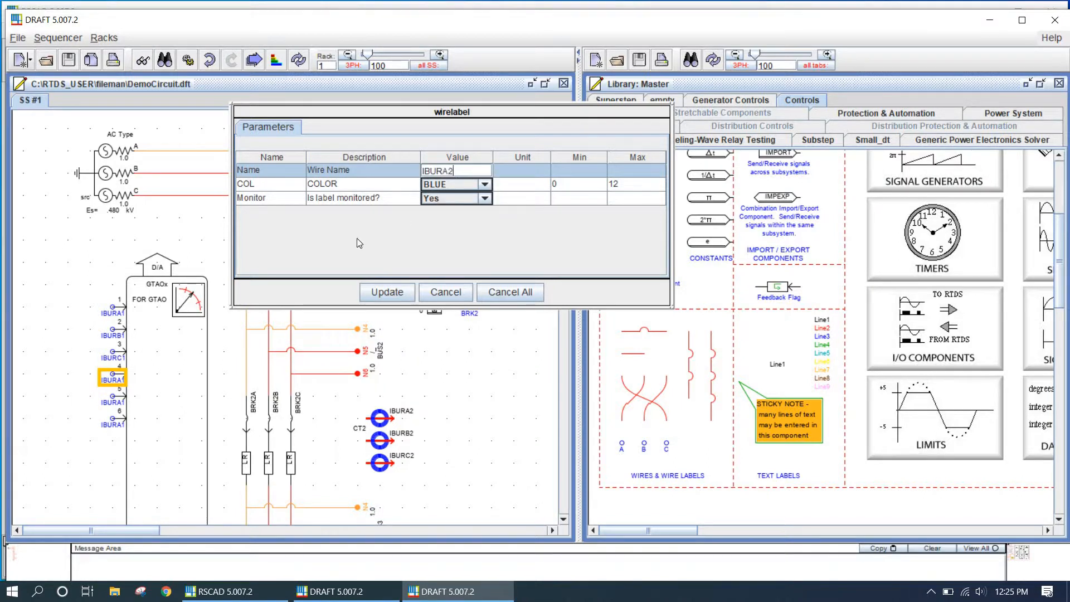
pyautogui.click(387, 291)
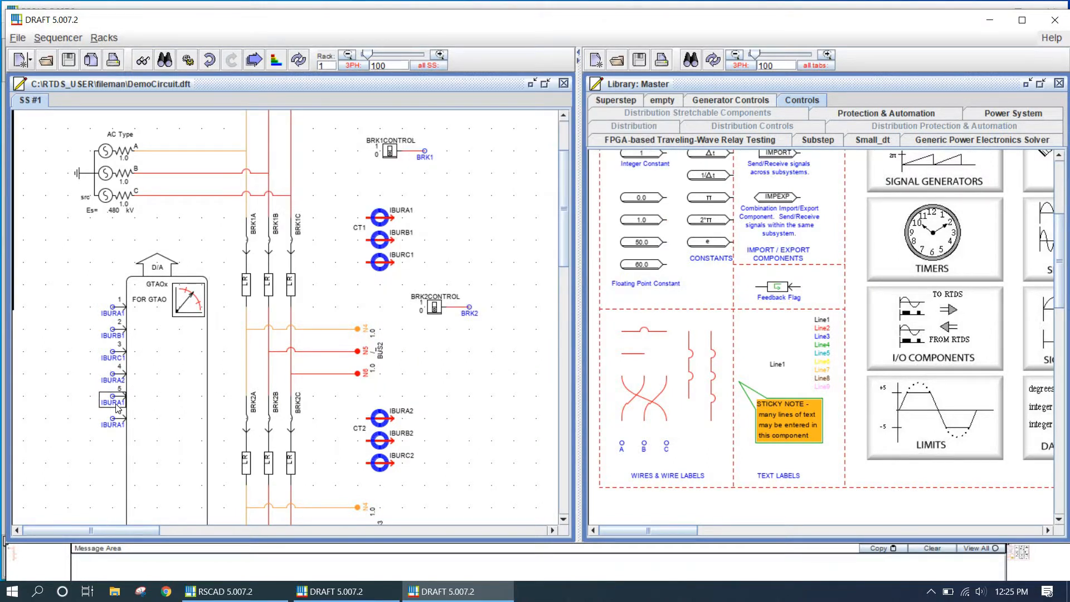
# Rename the channel 5 wire label to IBURB2 and apply it
pyautogui.doubleClick(117, 402)
pyautogui.click(473, 171)
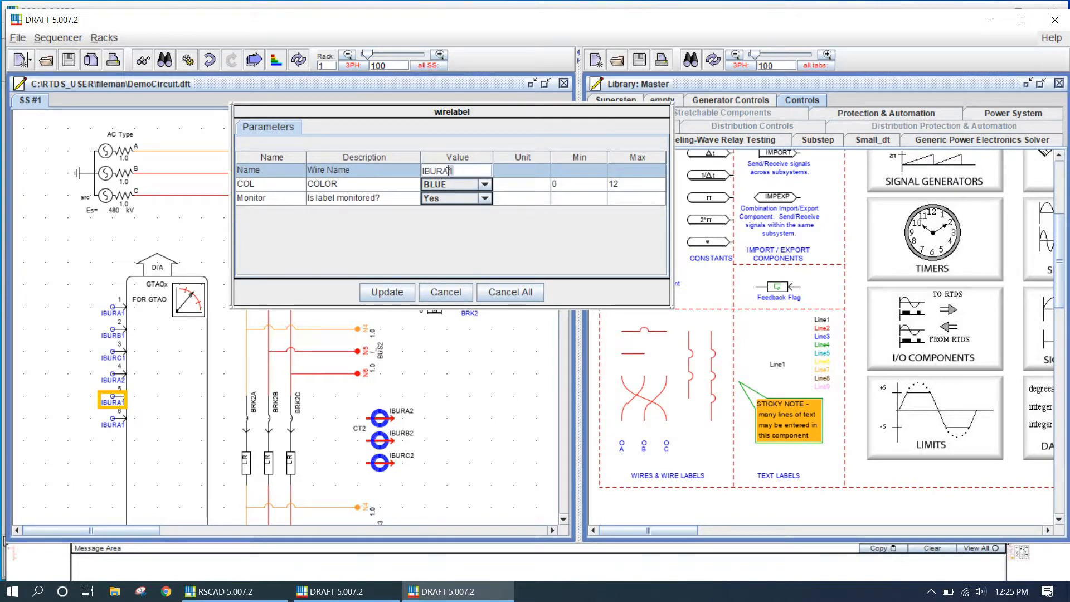
pyautogui.press('BackSpace')
pyautogui.press('BackSpace')
pyautogui.write('B2')
pyautogui.click(388, 292)
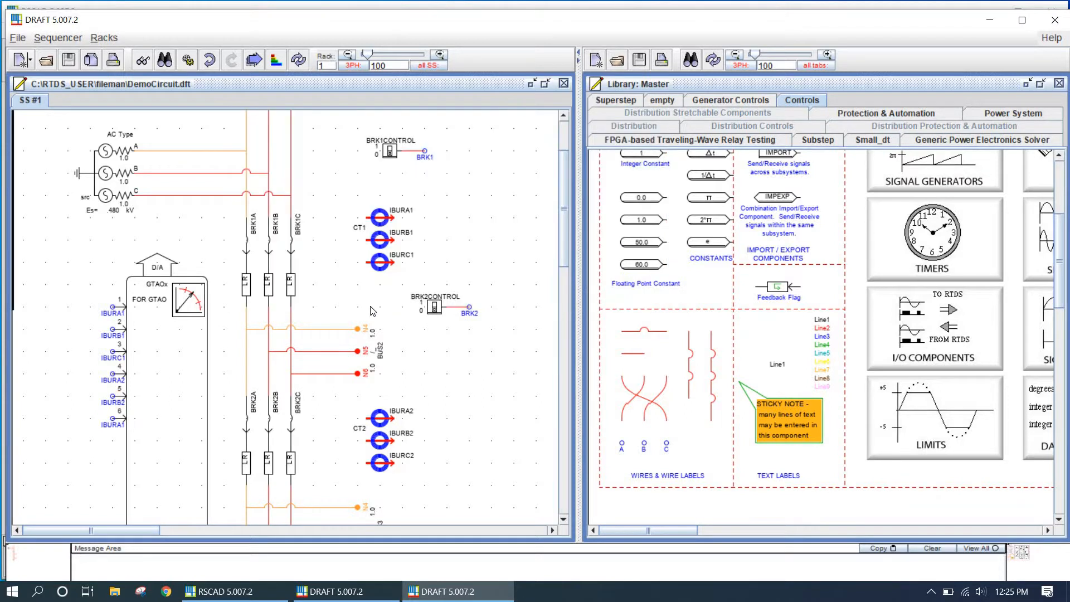
# Rename the channel 6 wire label to IBURC2 and apply it
pyautogui.doubleClick(114, 424)
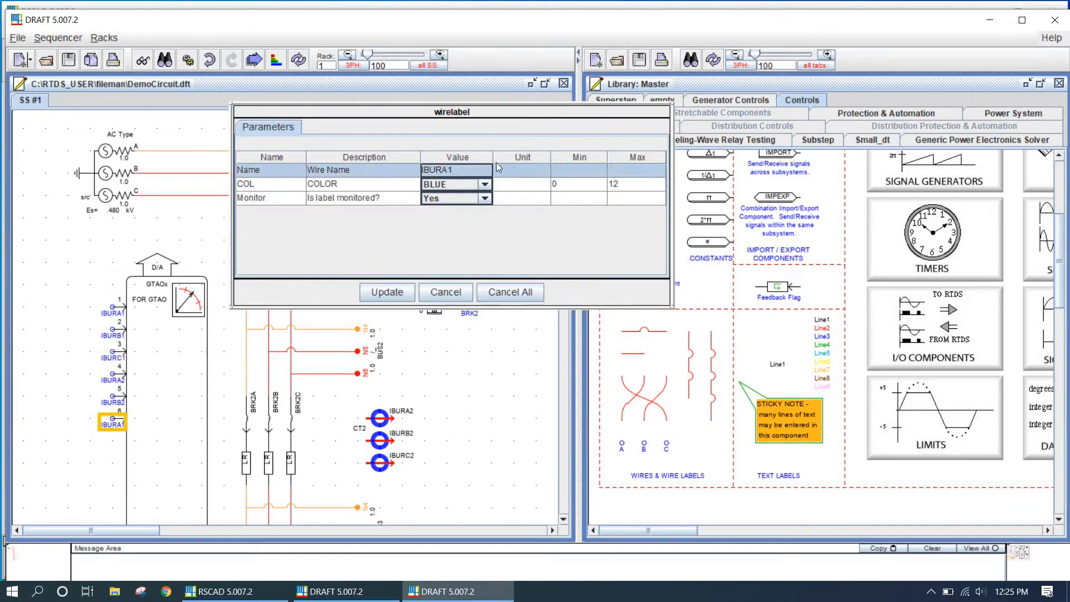
pyautogui.click(446, 171)
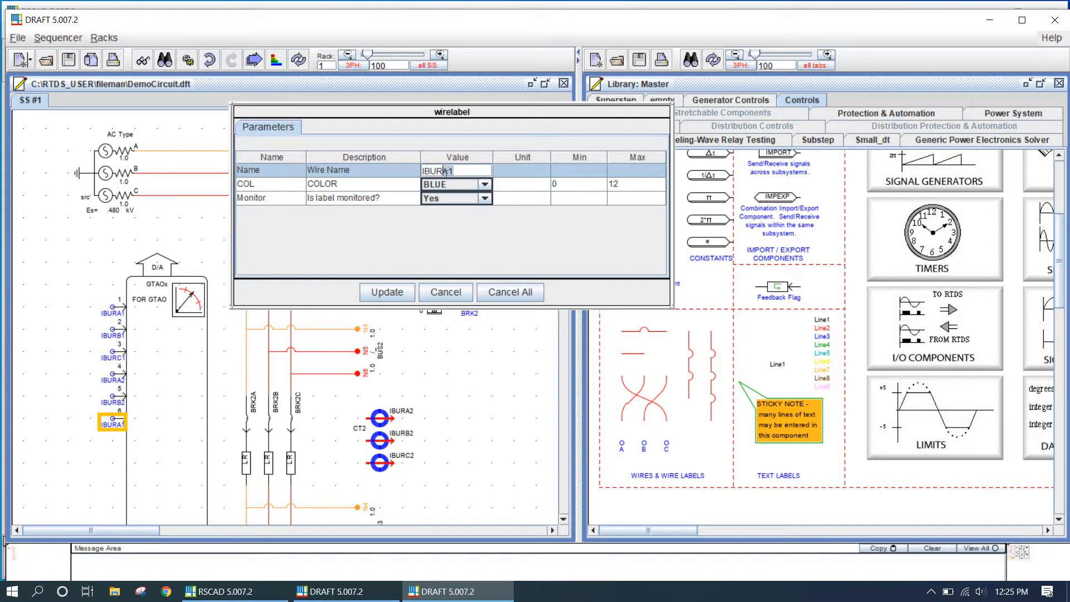
pyautogui.write('C2')
pyautogui.click(386, 292)
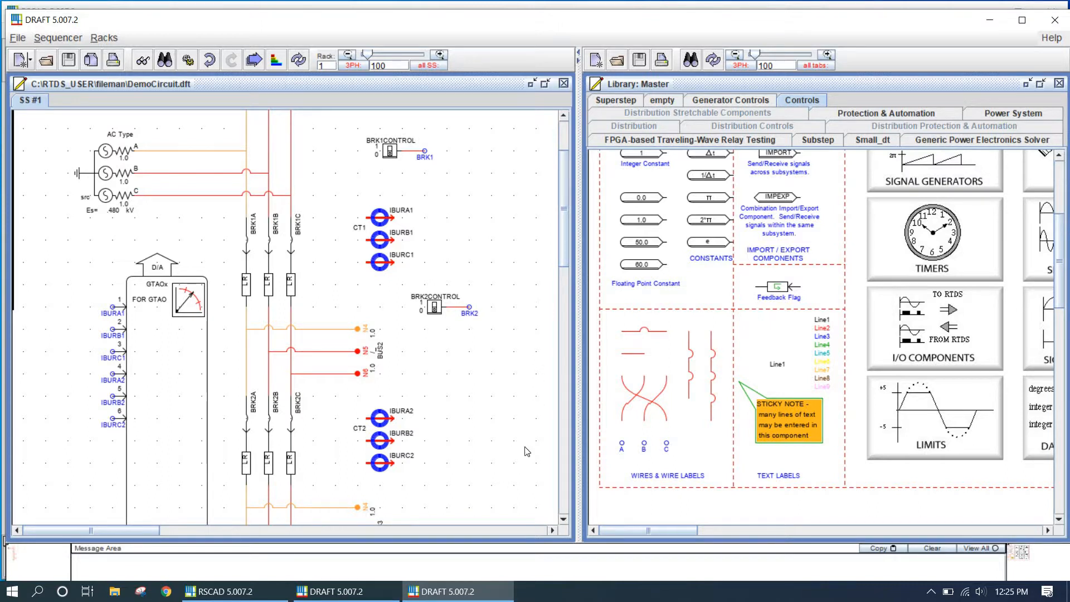
# Compile the circuit and close the compile error list
pyautogui.scroll(3, 323, 354)
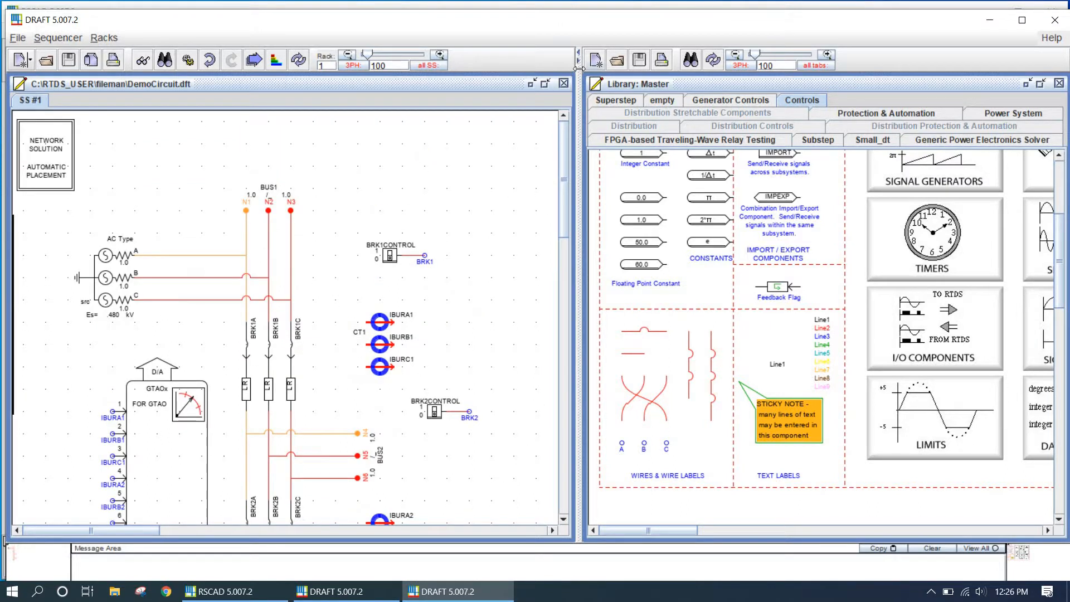
pyautogui.click(580, 66)
pyautogui.scroll(-2, 387, 394)
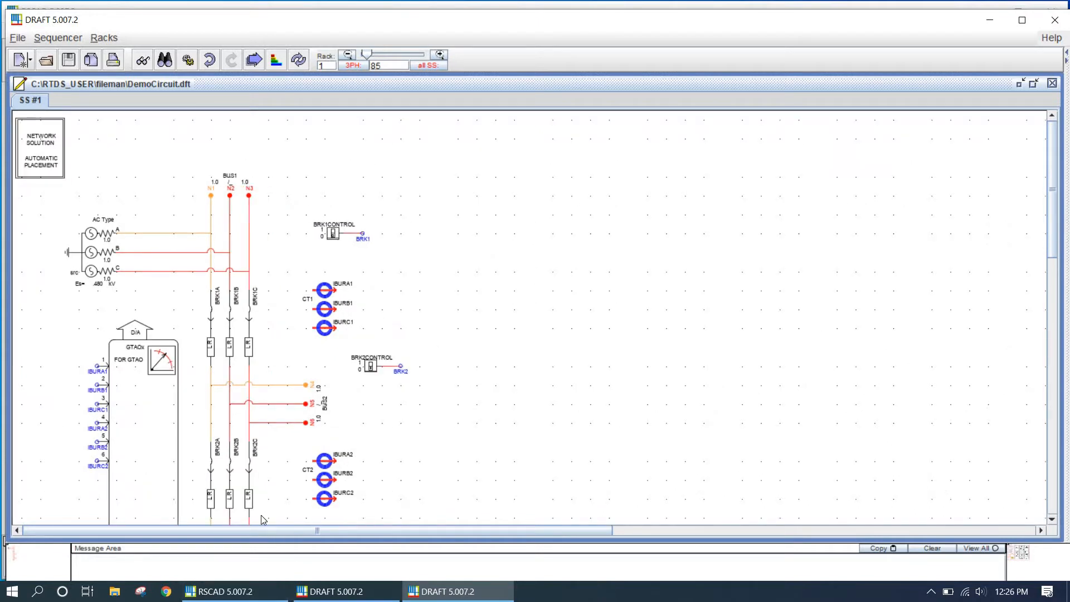
pyautogui.moveTo(202, 191); pyautogui.dragTo(255, 294)
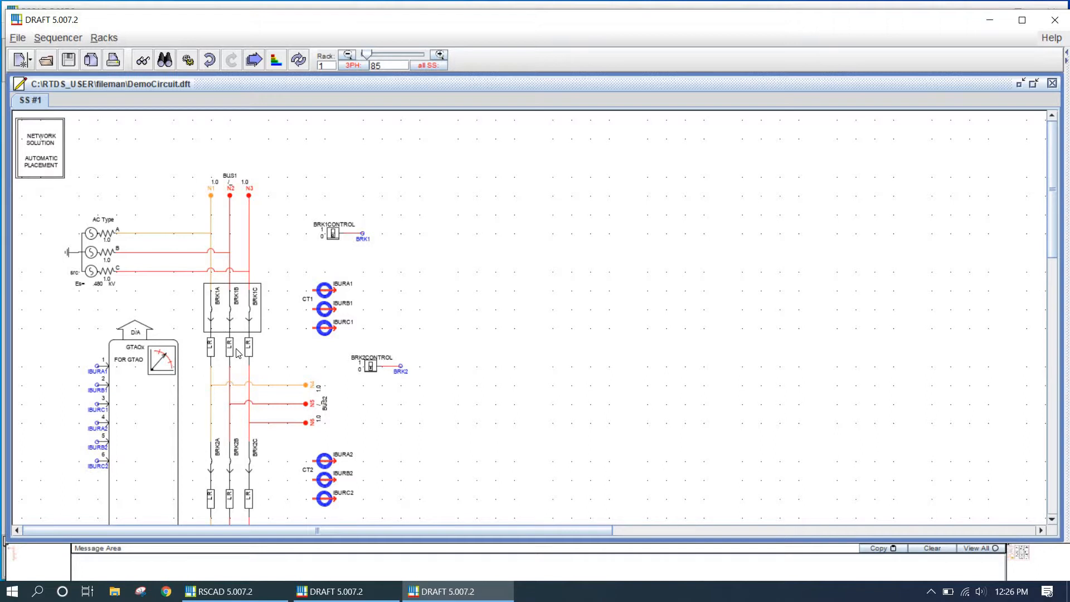
pyautogui.scroll(-3, 244, 473)
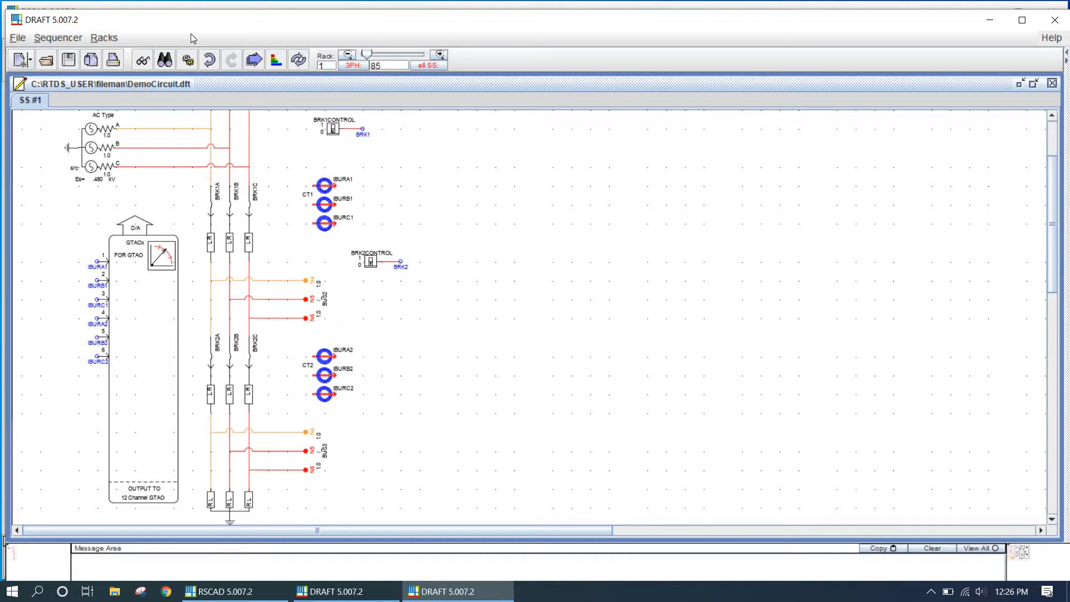
pyautogui.click(188, 60)
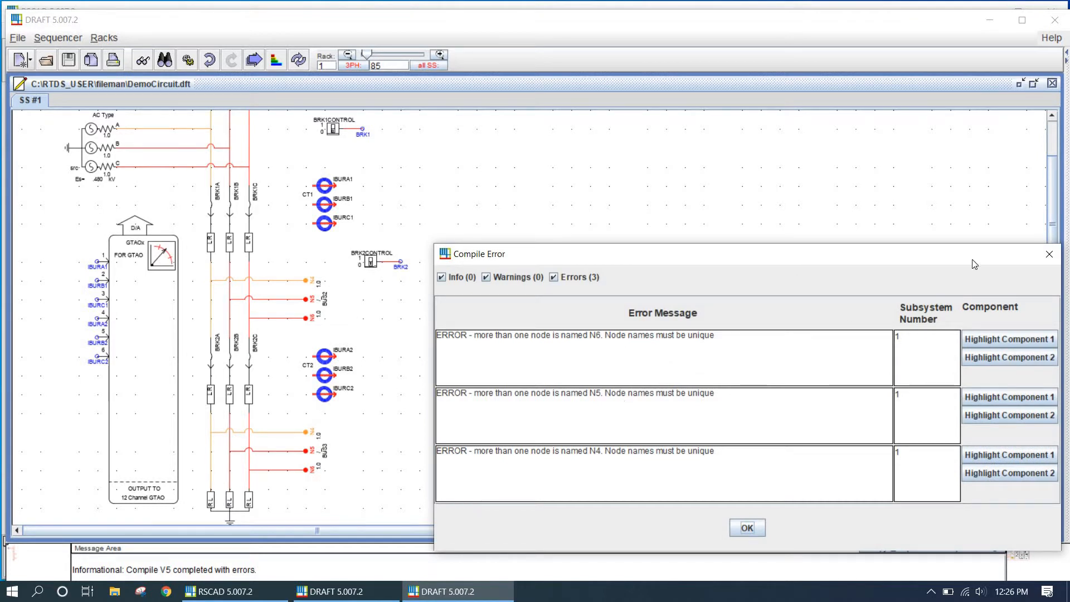
pyautogui.click(1049, 256)
pyautogui.click(321, 464)
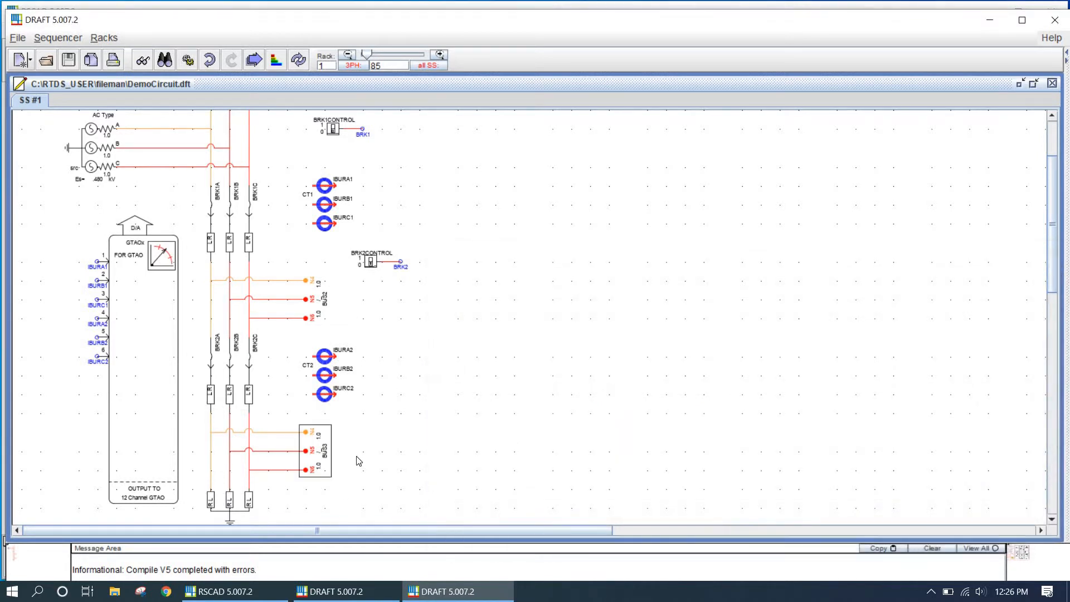
pyautogui.doubleClick(320, 464)
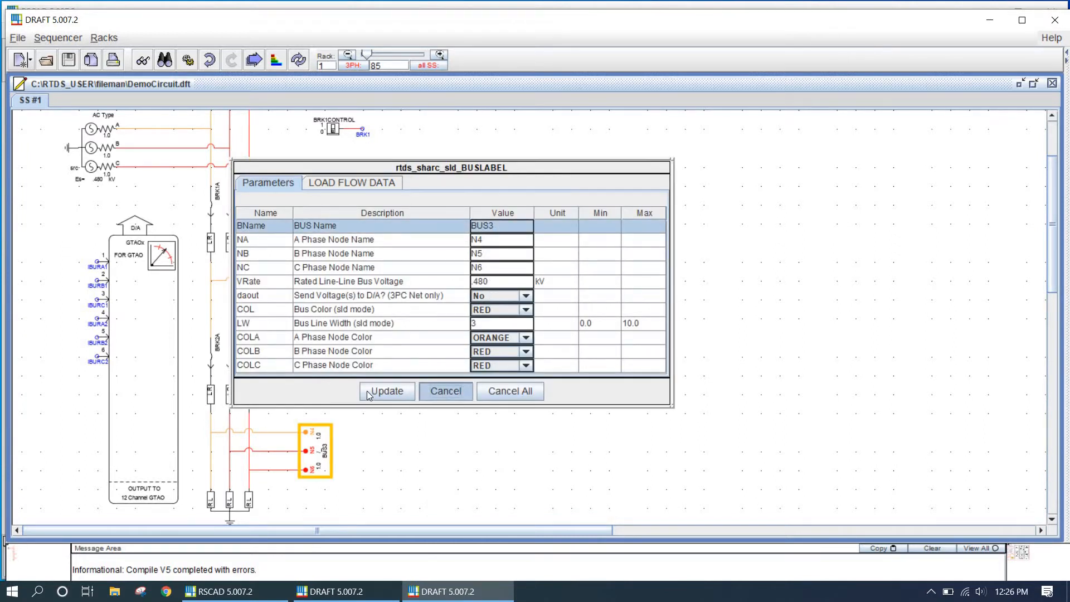
pyautogui.click(443, 391)
# Rename BUS3's A, B and C phase nodes to N7, N8 and N9 and apply the change
pyautogui.scroll(3, 279, 342)
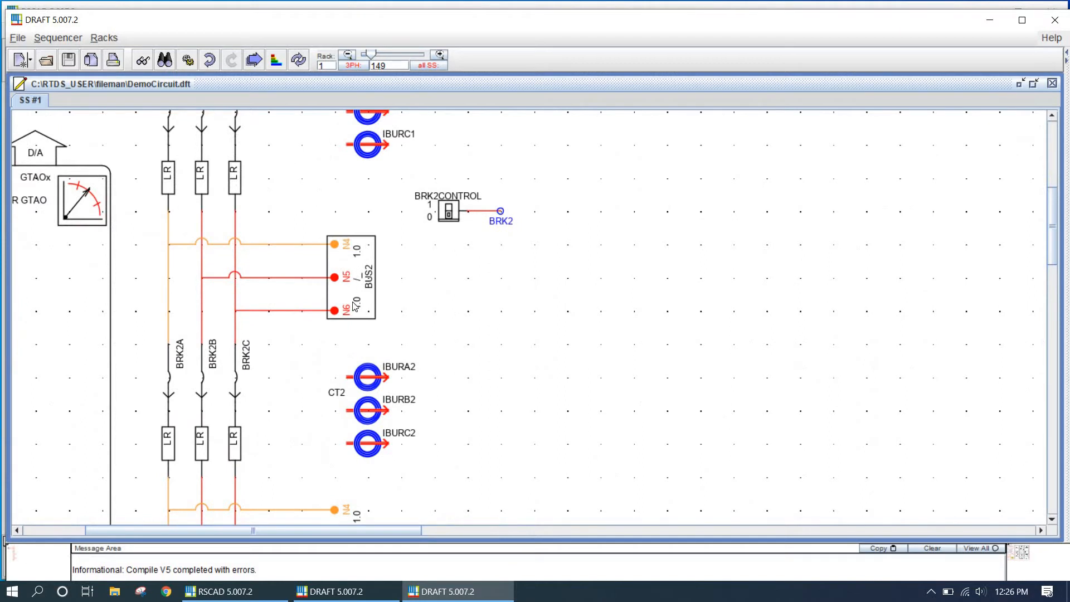
pyautogui.scroll(-5, 357, 312)
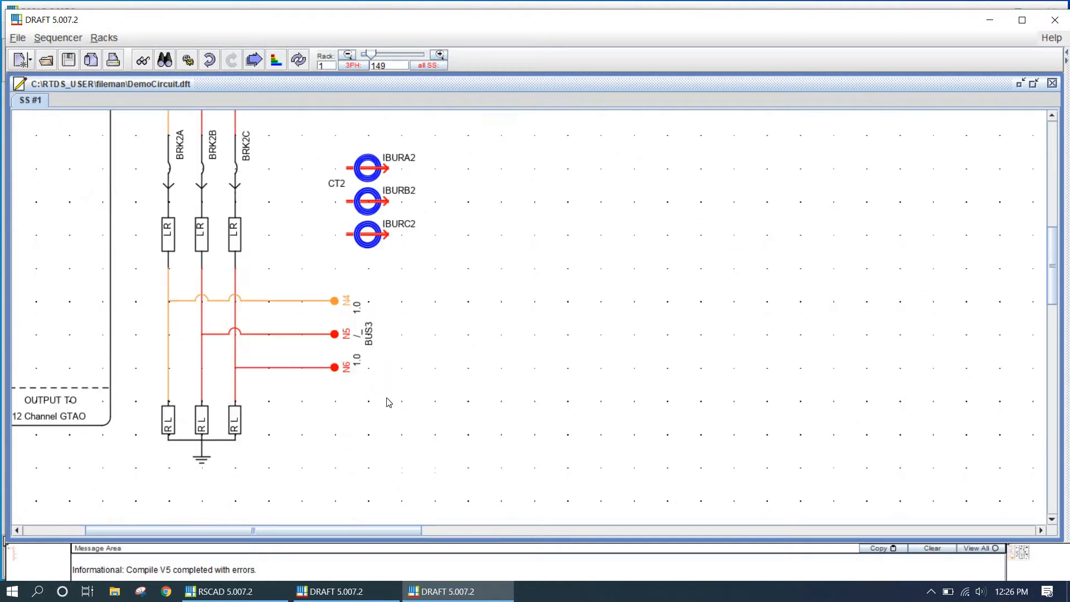
pyautogui.doubleClick(349, 335)
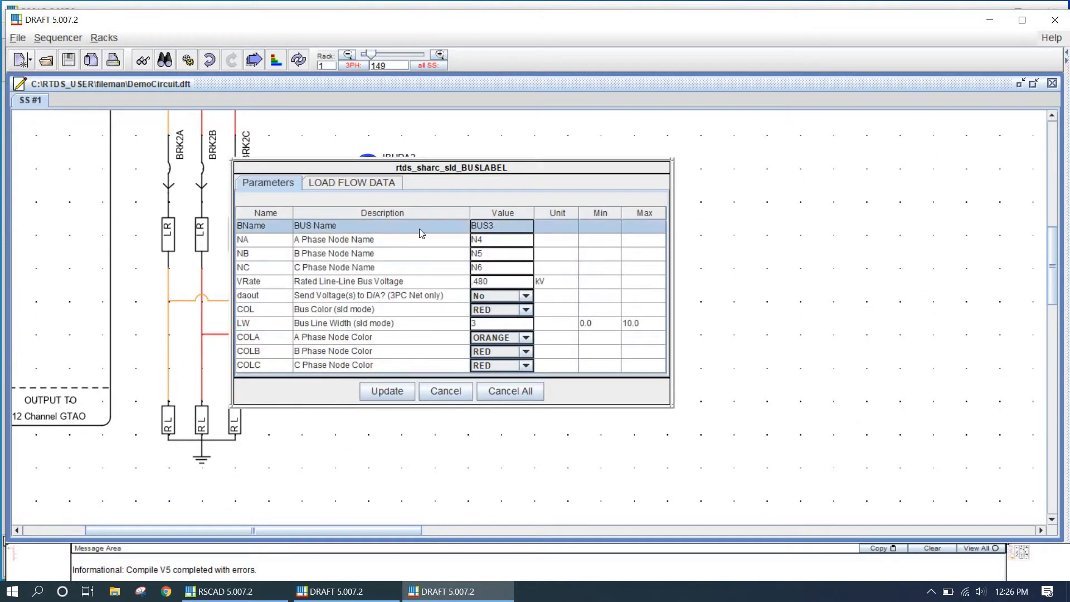
pyautogui.click(484, 242)
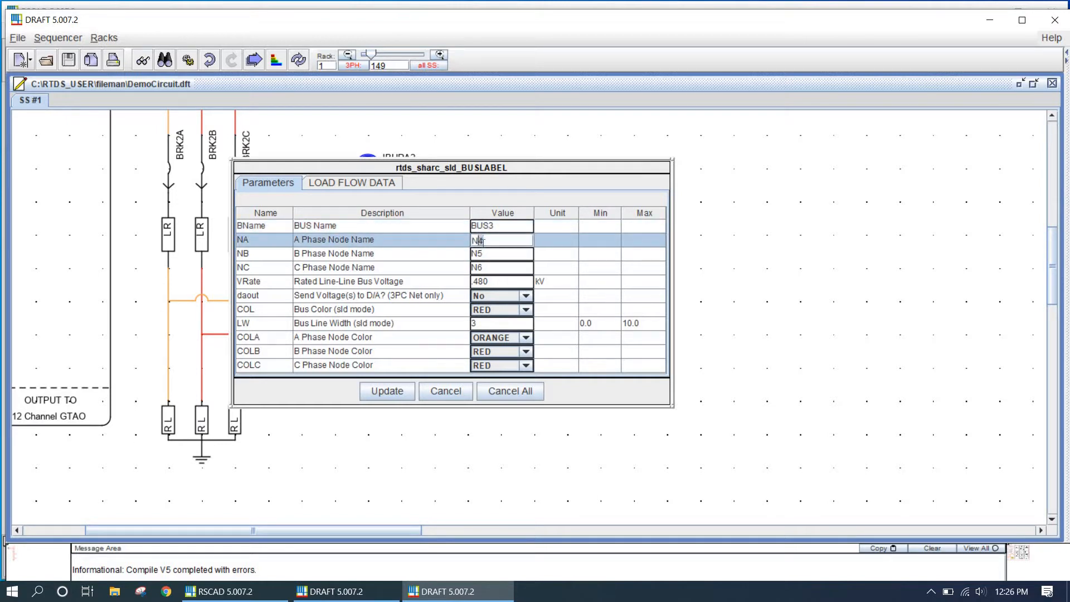
pyautogui.press('BackSpace')
pyautogui.write('7')
pyautogui.click(479, 255)
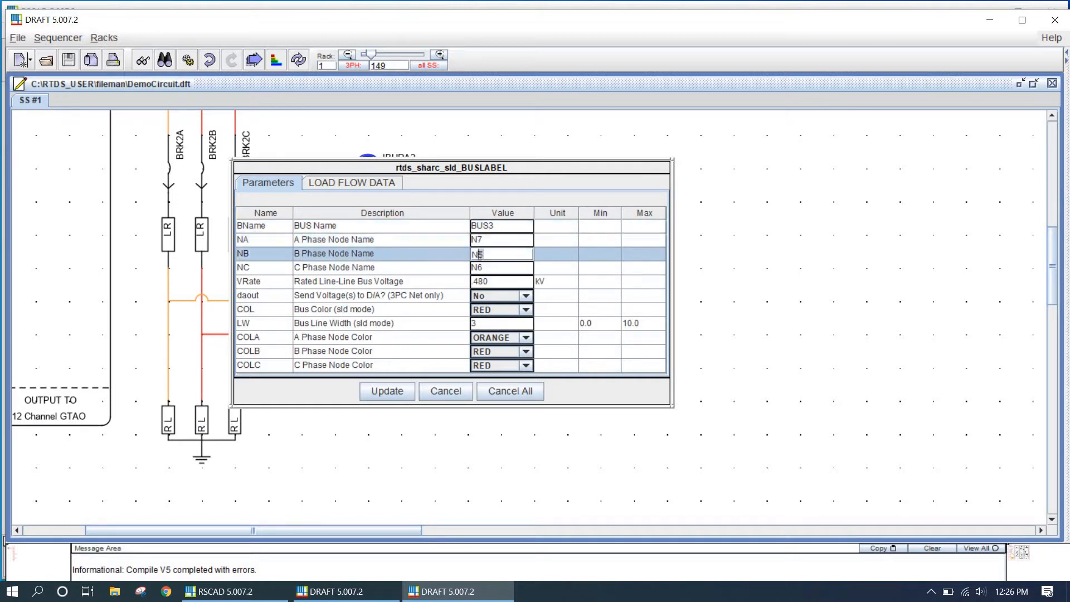
pyautogui.press('BackSpace')
pyautogui.write('8')
pyautogui.click(482, 269)
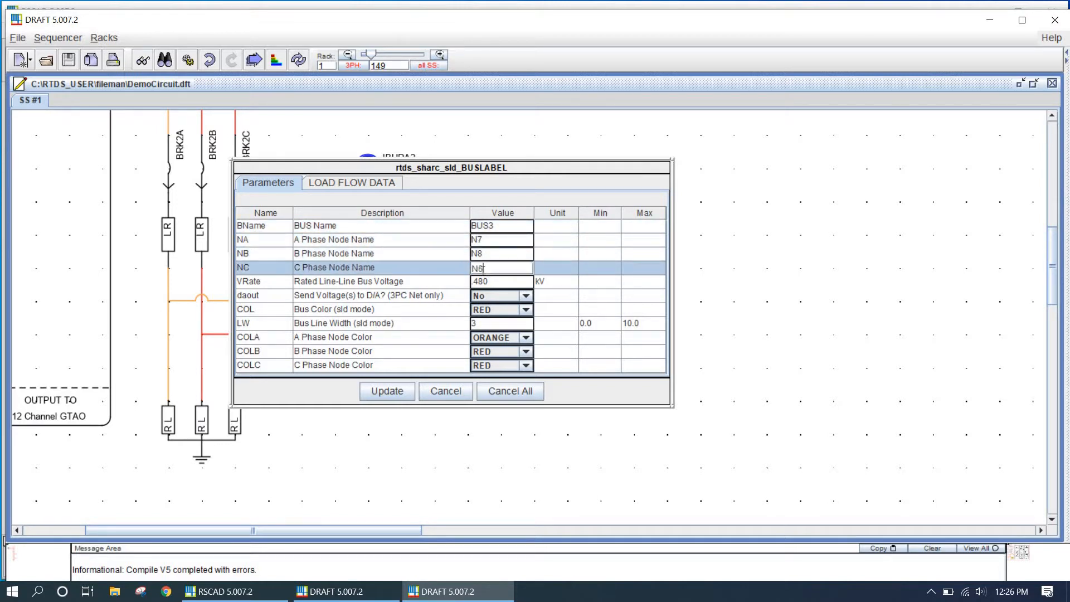
pyautogui.press('BackSpace')
pyautogui.write('9')
pyautogui.click(387, 391)
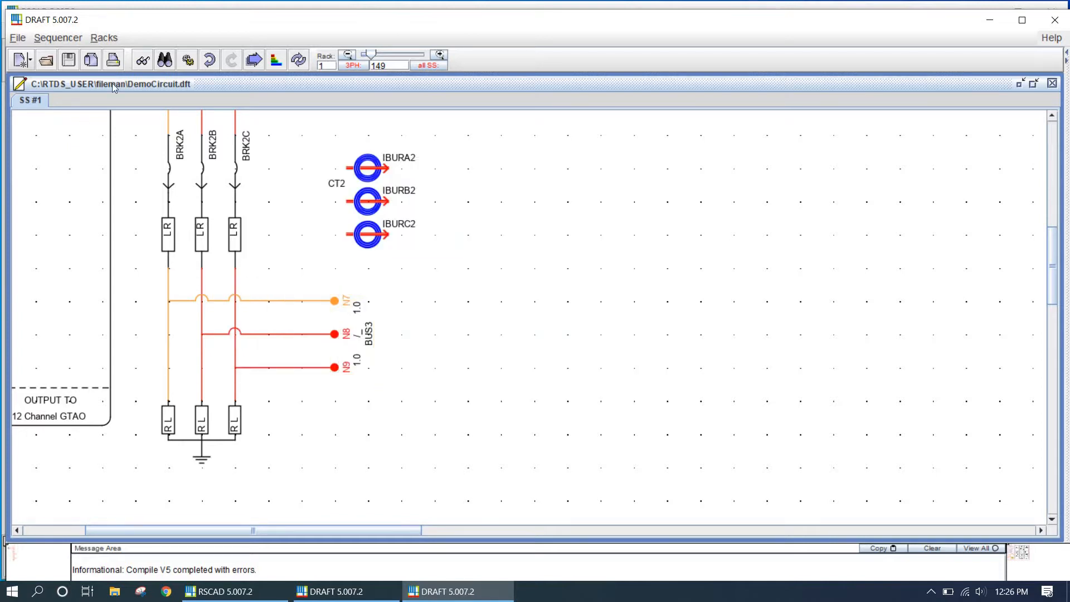
# Compile the circuit again and check the message area
pyautogui.click(187, 60)
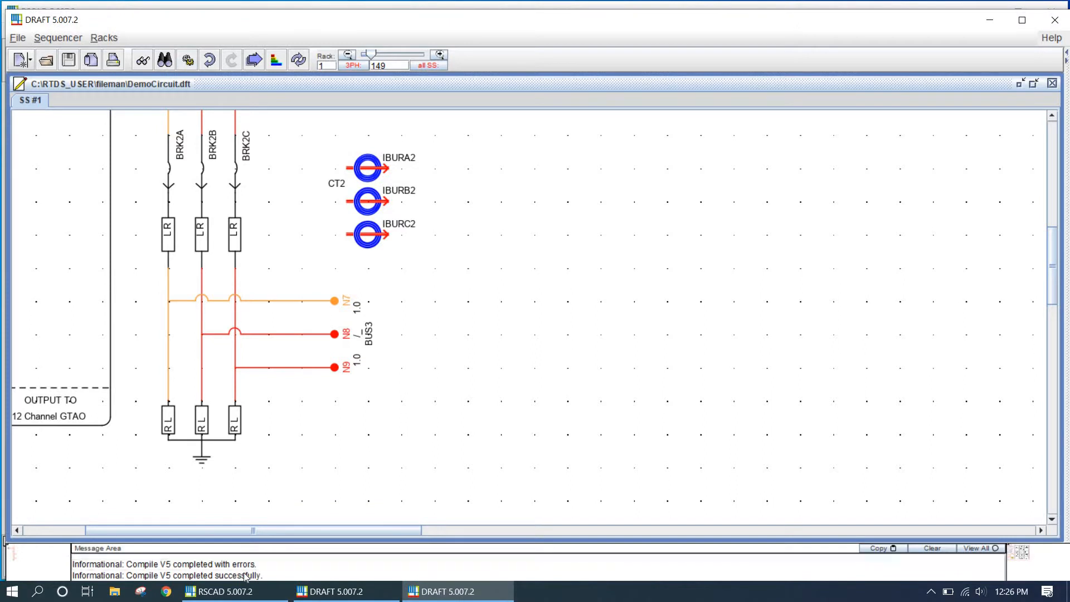
pyautogui.click(246, 576)
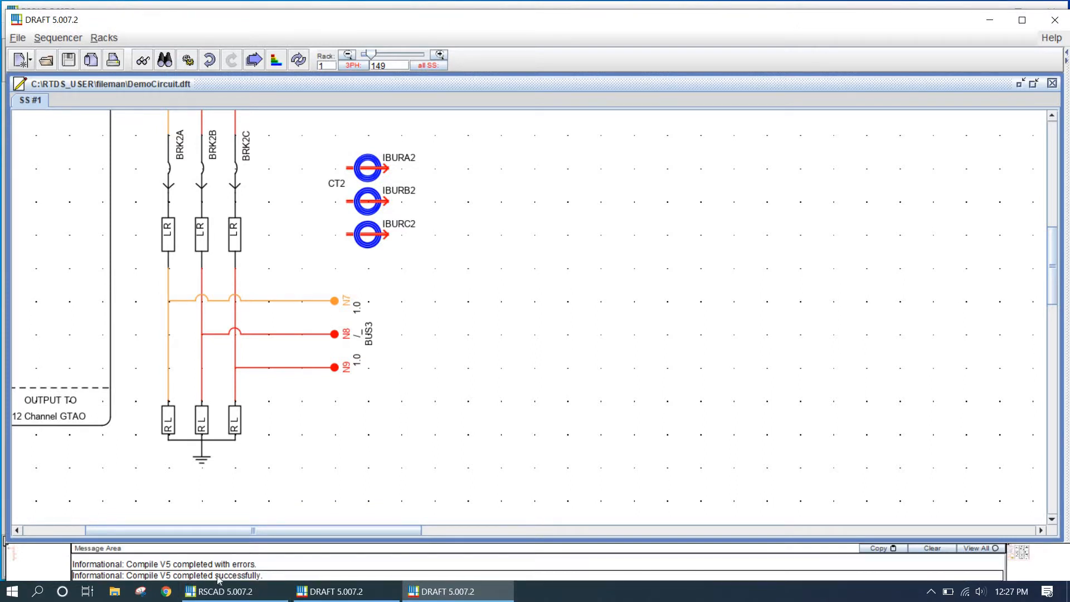
# Rename the lower CT unit to CT1
pyautogui.scroll(-4, 437, 379)
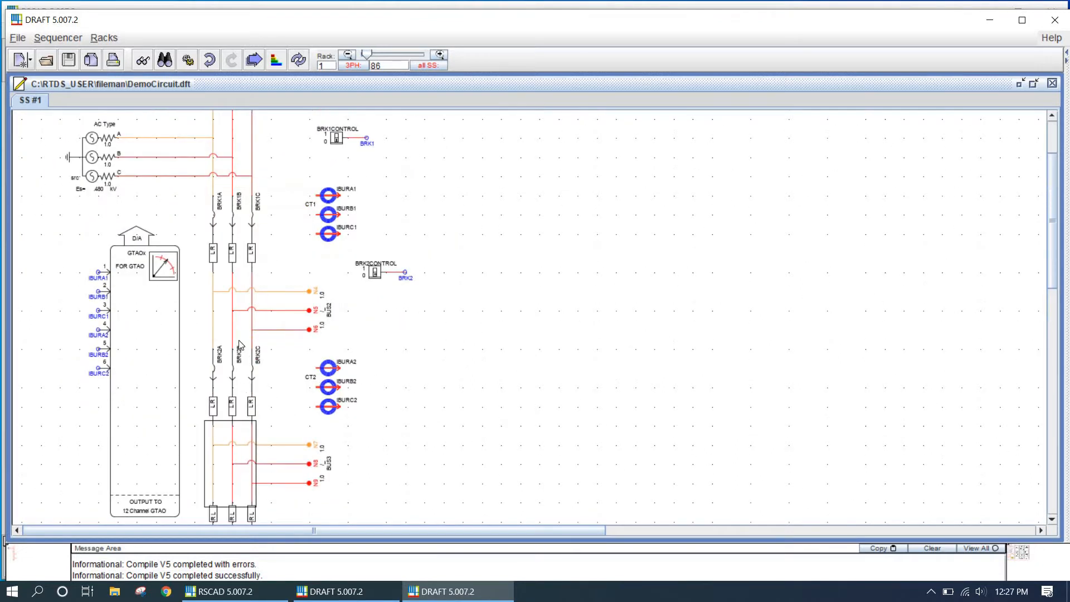
pyautogui.scroll(3, 341, 320)
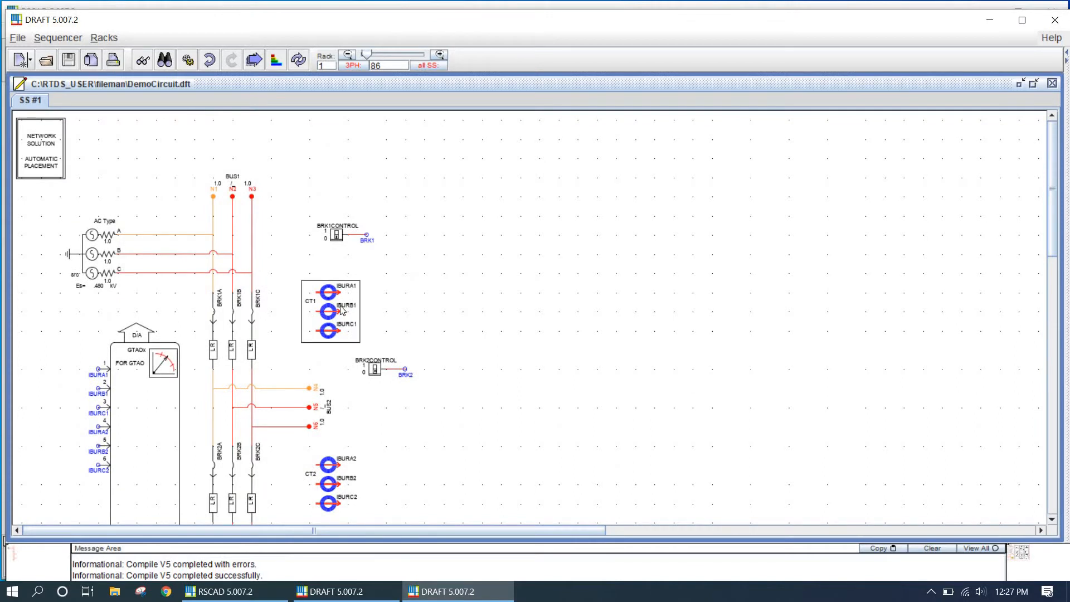
pyautogui.doubleClick(315, 478)
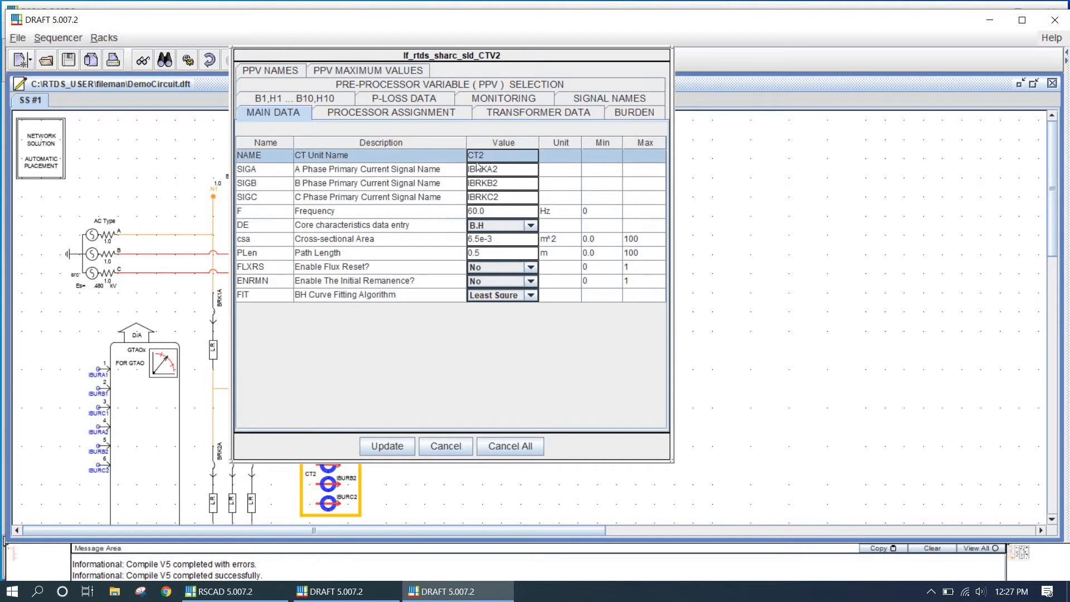
pyautogui.click(489, 156)
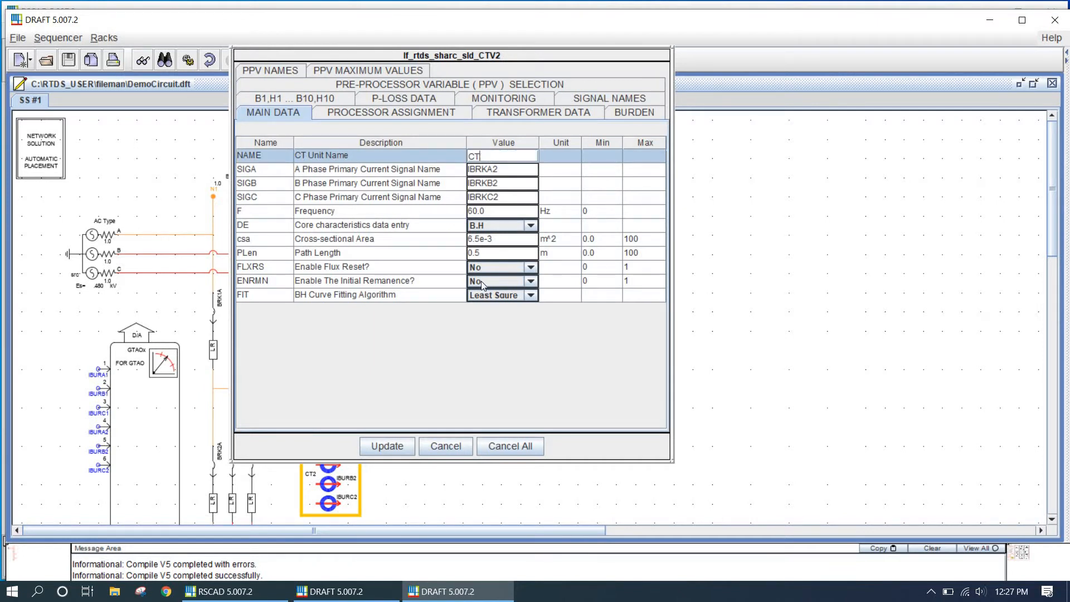
pyautogui.write('1')
pyautogui.click(391, 448)
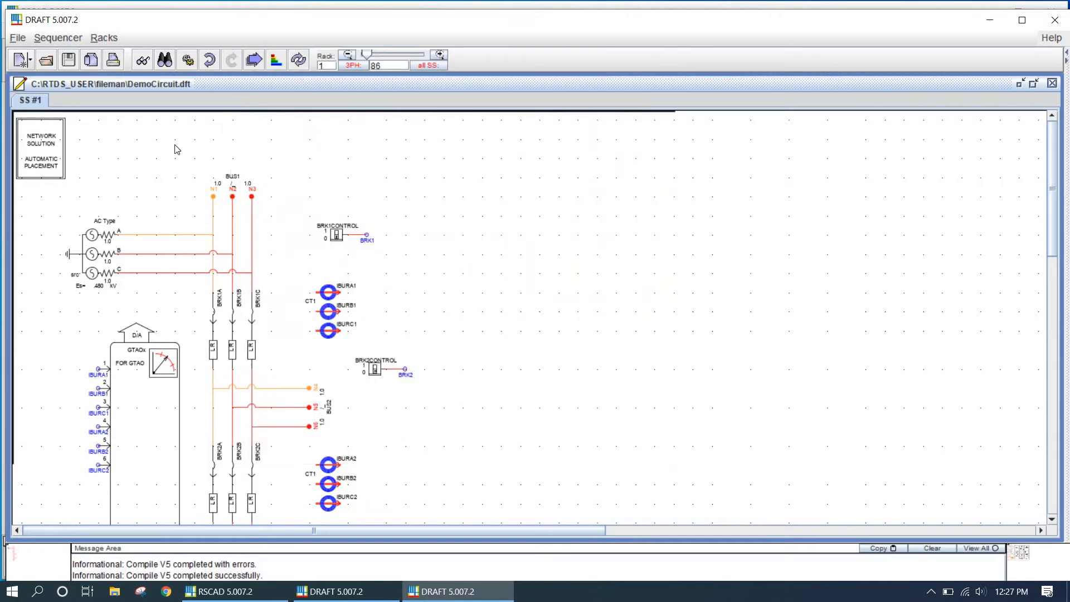
# Compile the circuit and dismiss the error list
pyautogui.click(192, 62)
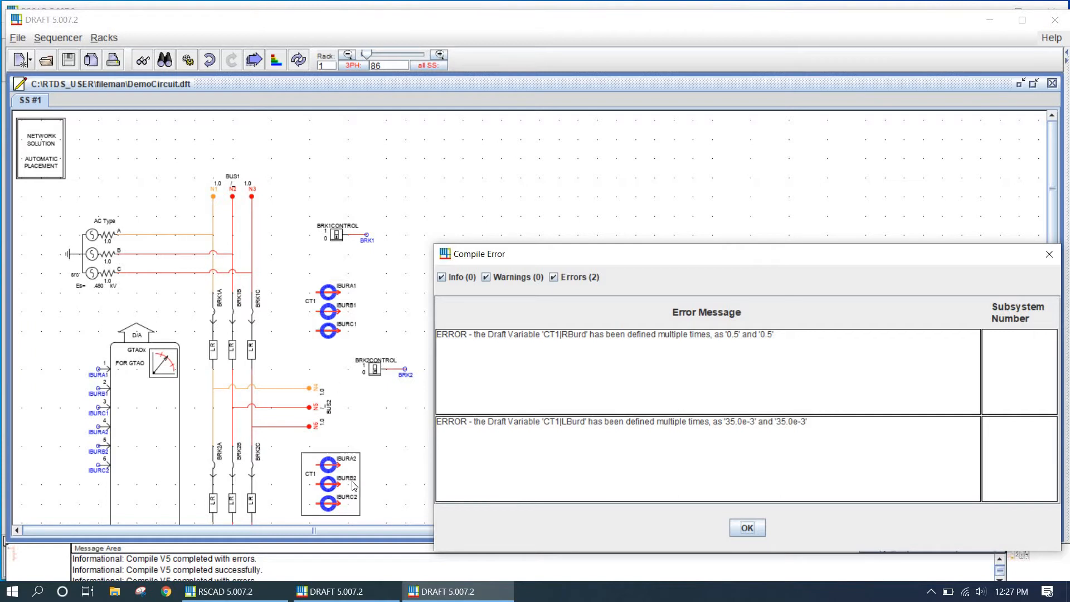
pyautogui.click(747, 527)
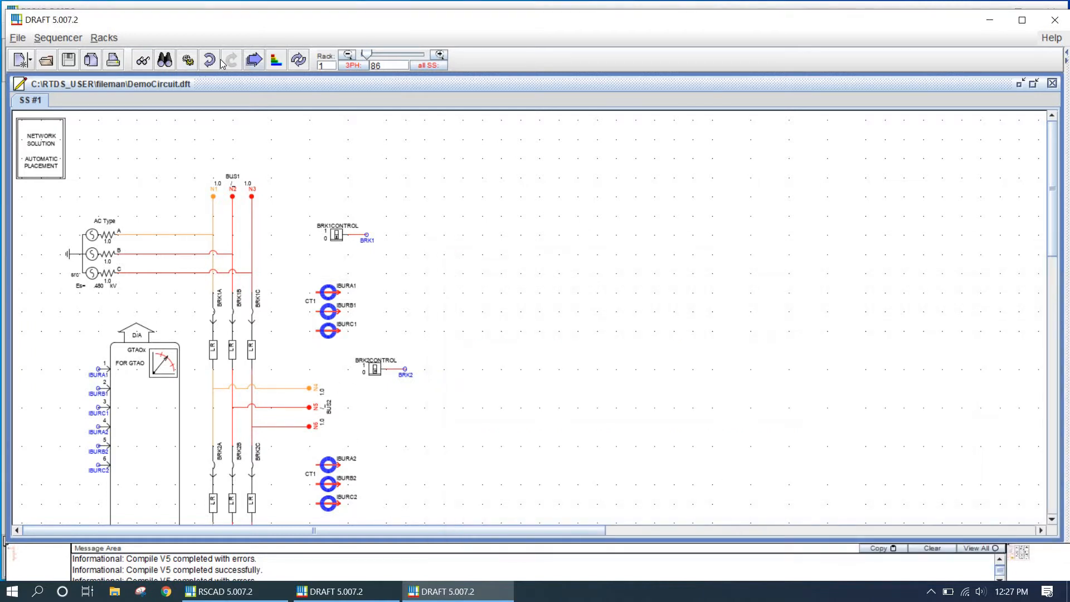
# Undo the CT rename and compile the circuit once more
pyautogui.click(214, 64)
pyautogui.scroll(-3, 333, 378)
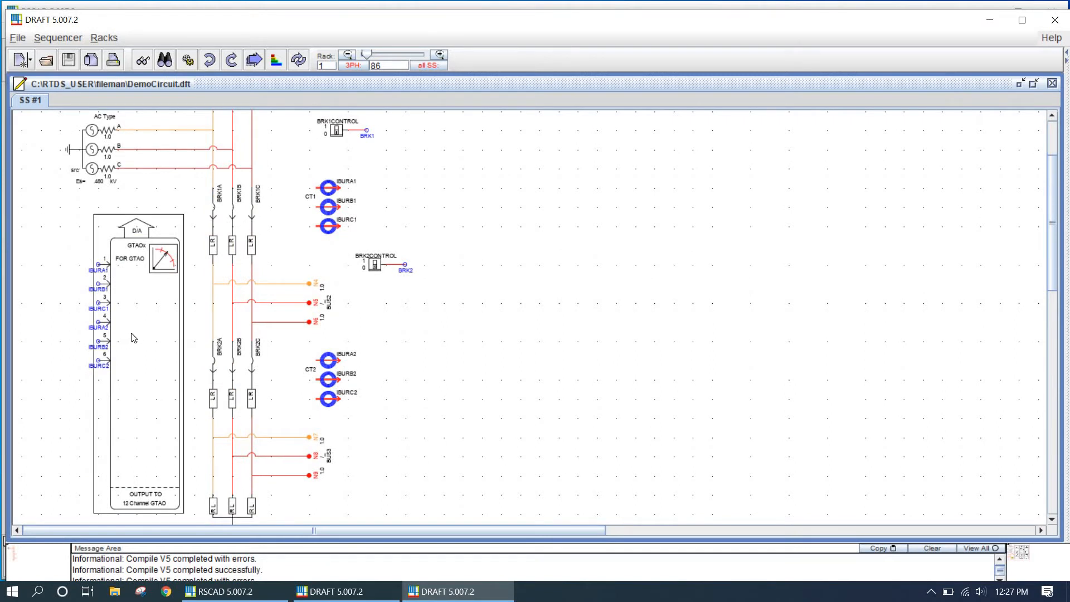
pyautogui.moveTo(137, 336); pyautogui.dragTo(157, 304)
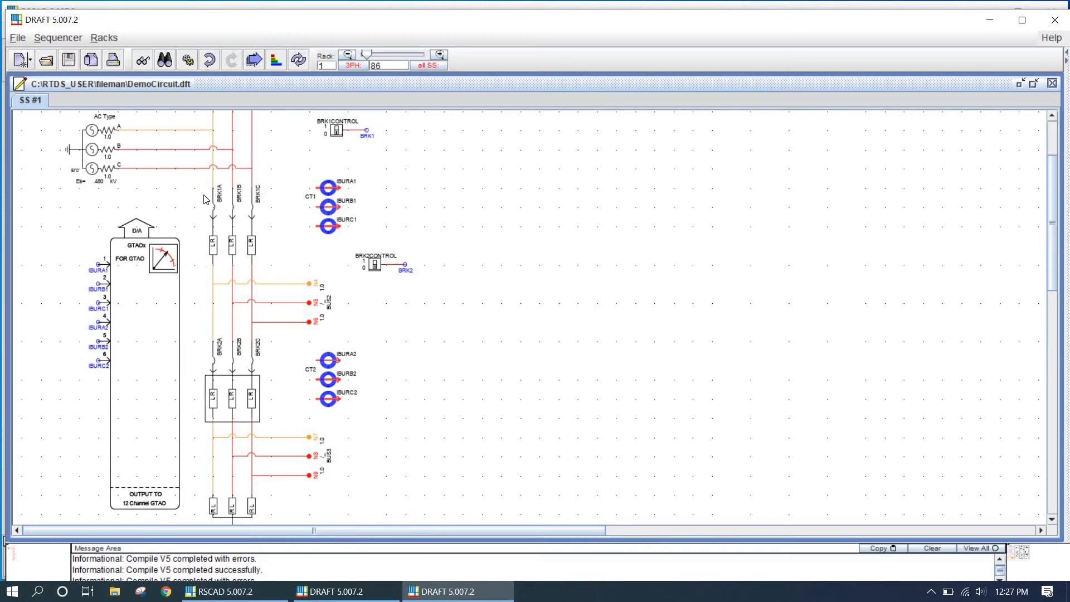
pyautogui.click(188, 60)
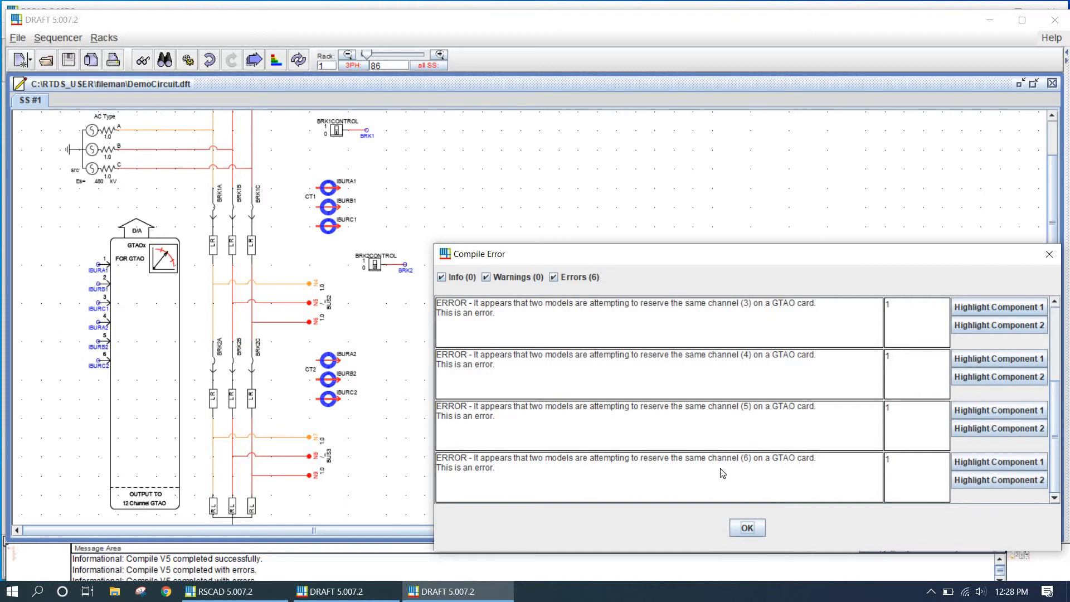
# Highlight the two components reserving the same GTAO channels, then close the error list
pyautogui.click(975, 360)
pyautogui.click(974, 378)
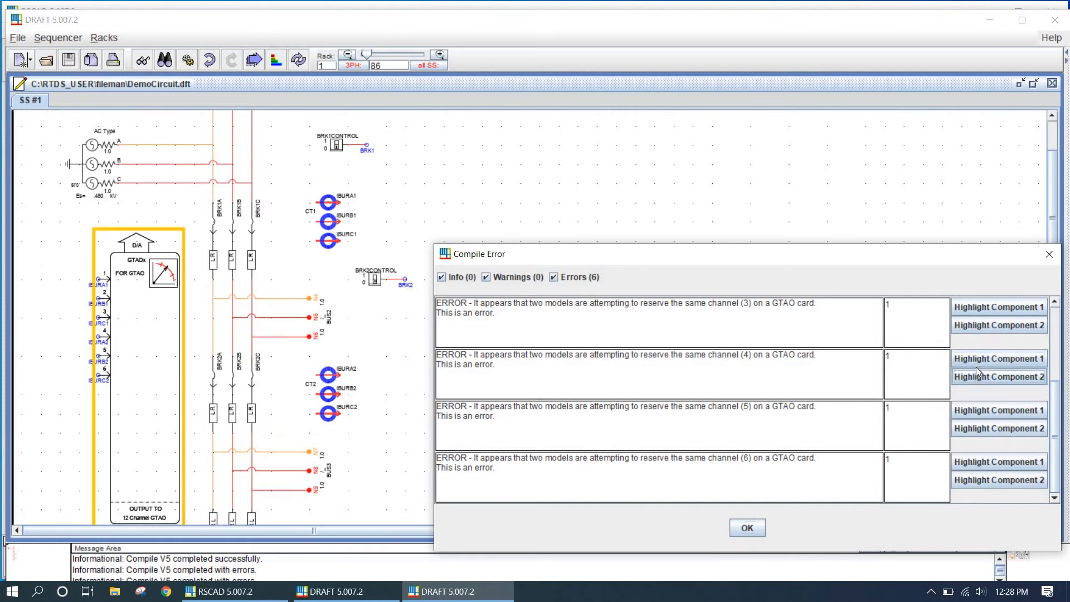
pyautogui.click(1049, 255)
# Try to move aside and delete the duplicate GTAO component stacked over the original, undoing each change
pyautogui.click(163, 363)
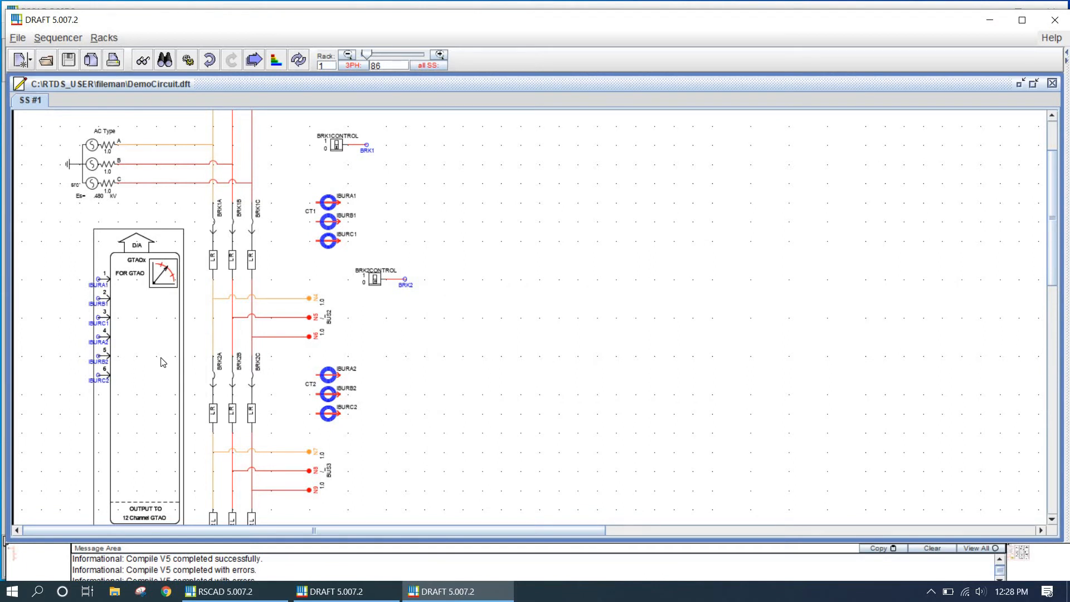
pyautogui.moveTo(163, 363); pyautogui.dragTo(574, 352)
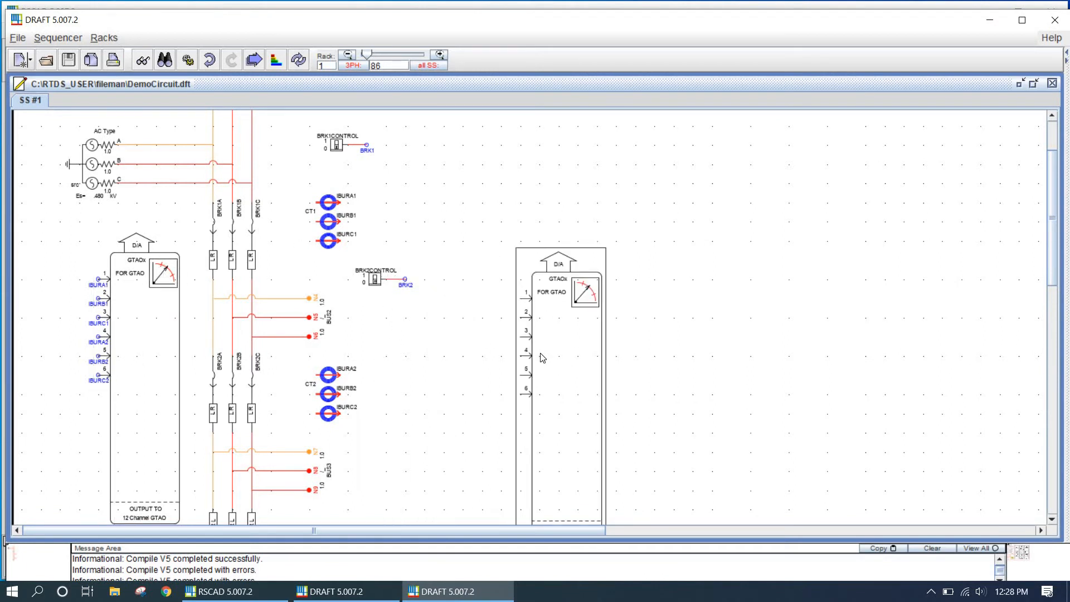
pyautogui.hotkey('ctrl', 'z')
pyautogui.press('Delete')
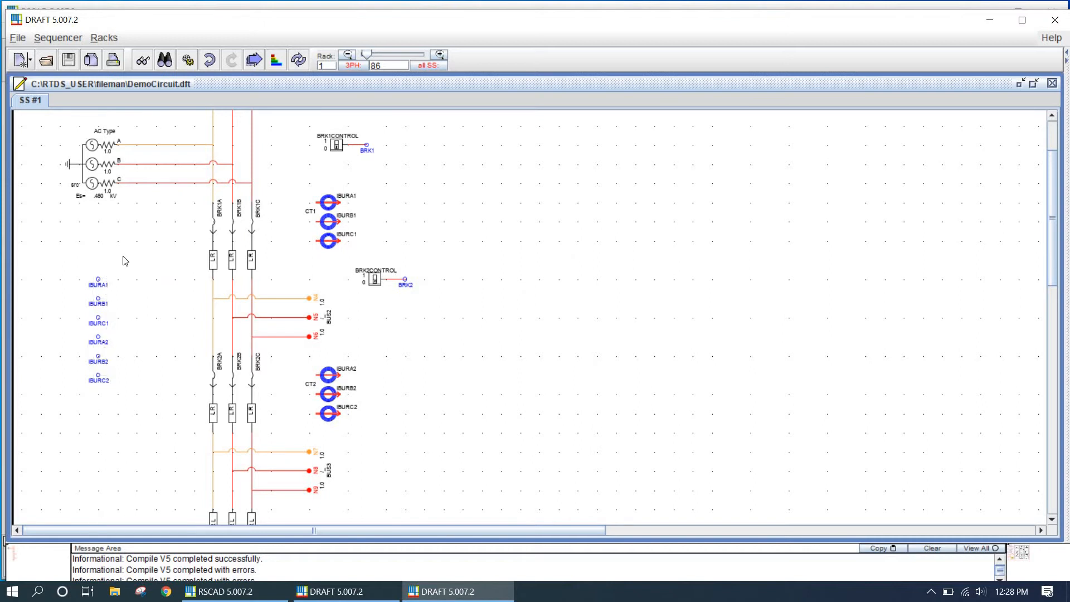
pyautogui.click(201, 63)
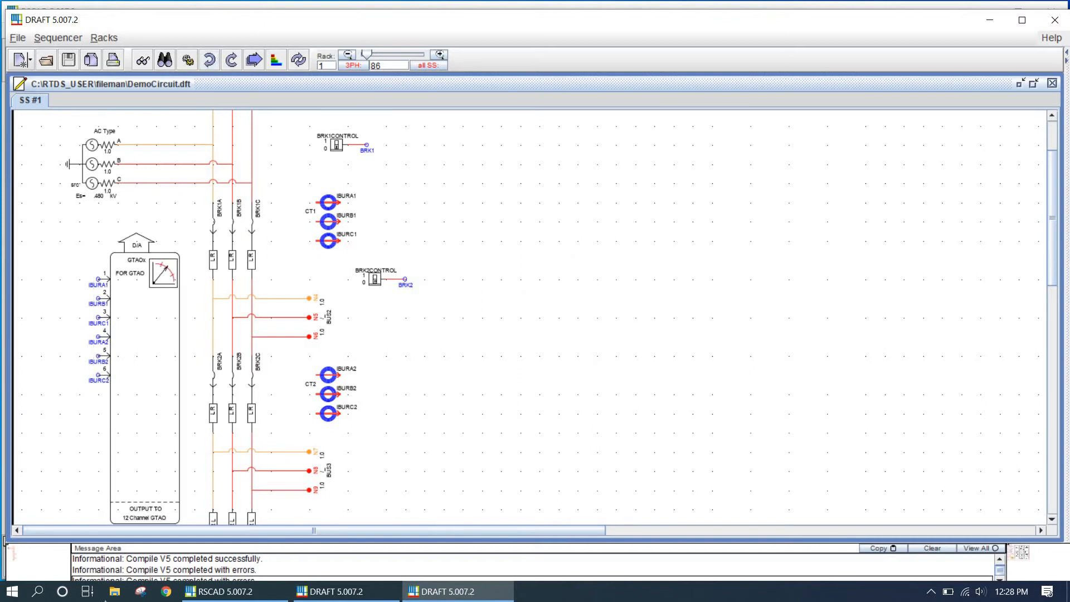
pyautogui.scroll(3, 76, 458)
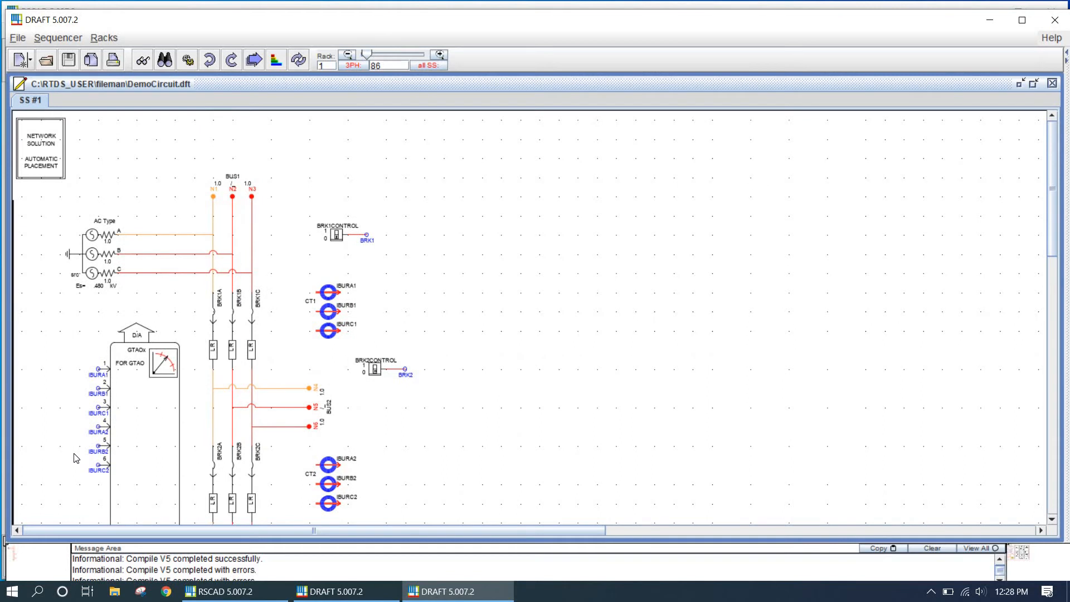
# Rename the second breaker's control switch to BRK1CONTROL
pyautogui.scroll(-3, 71, 461)
pyautogui.click(373, 272)
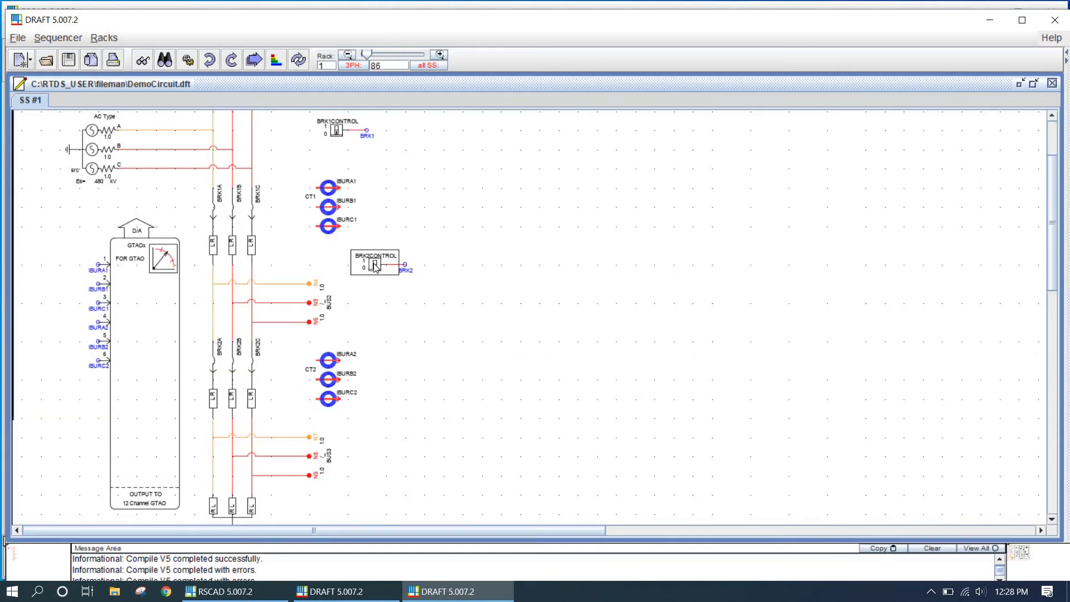
pyautogui.doubleClick(375, 267)
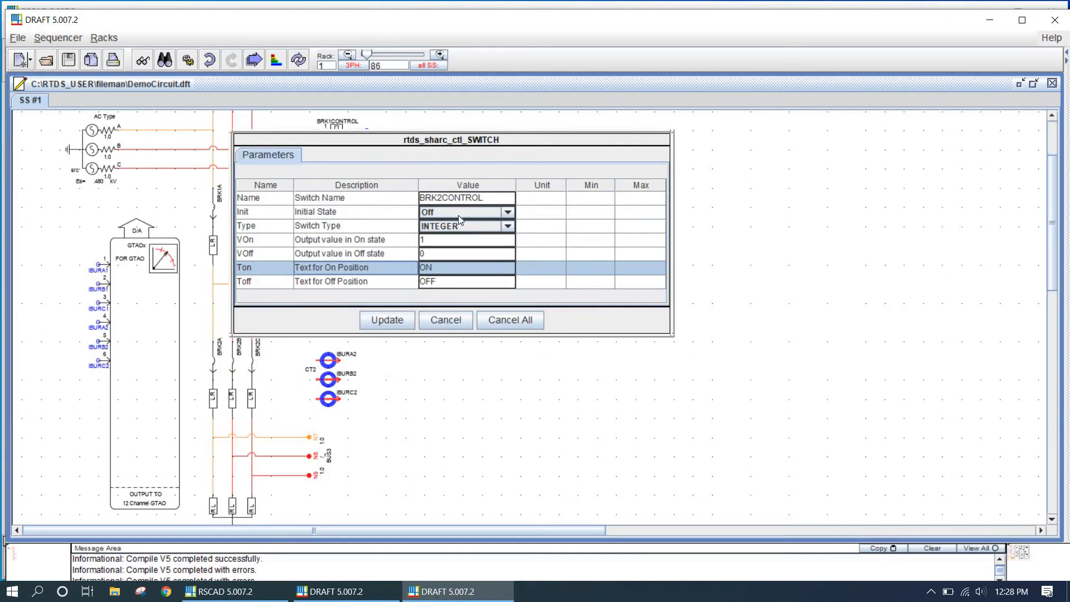
pyautogui.click(438, 199)
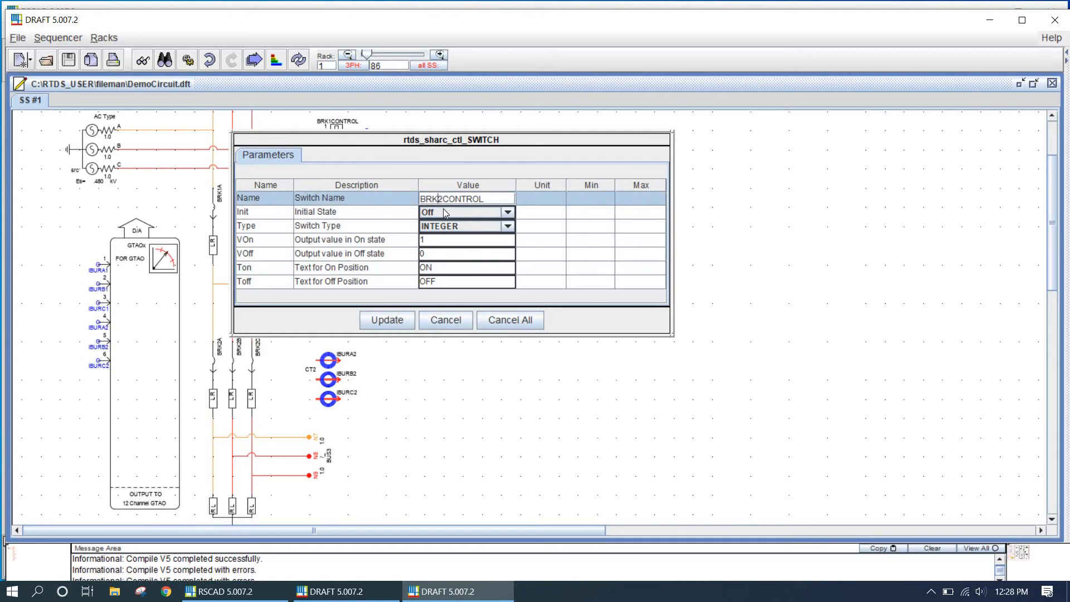
pyautogui.press('Delete')
pyautogui.write('1')
pyautogui.click(394, 319)
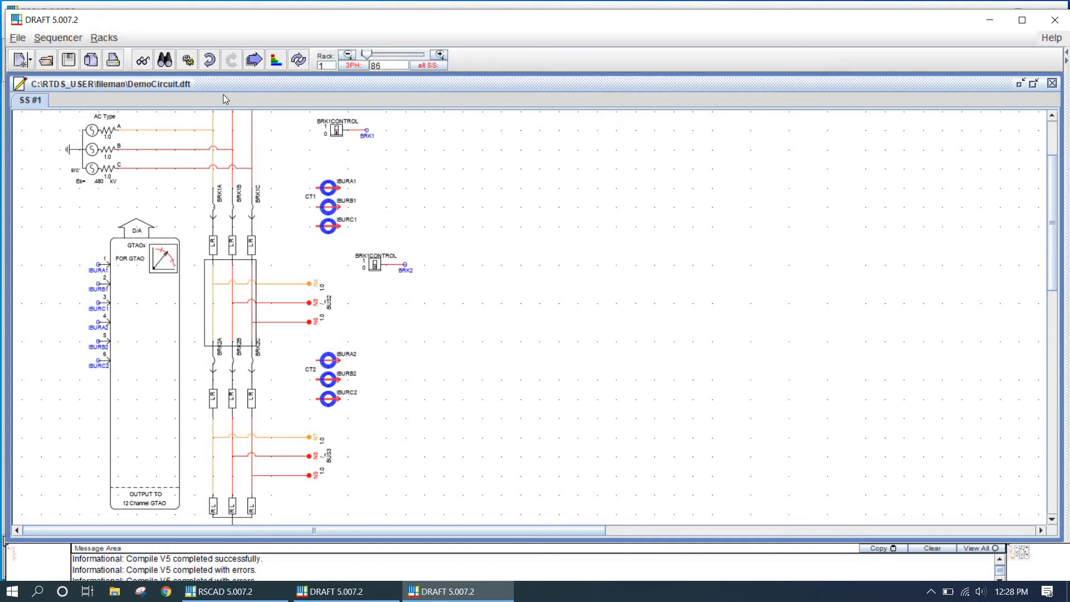
# Compile the circuit, close the error list, and undo the switch rename
pyautogui.click(188, 60)
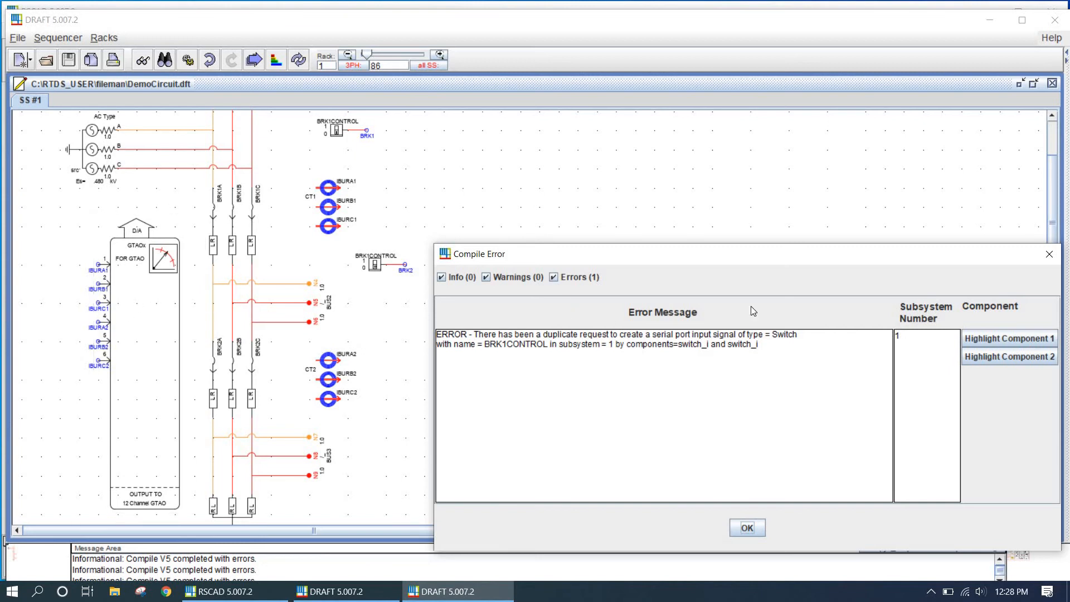
pyautogui.click(1050, 255)
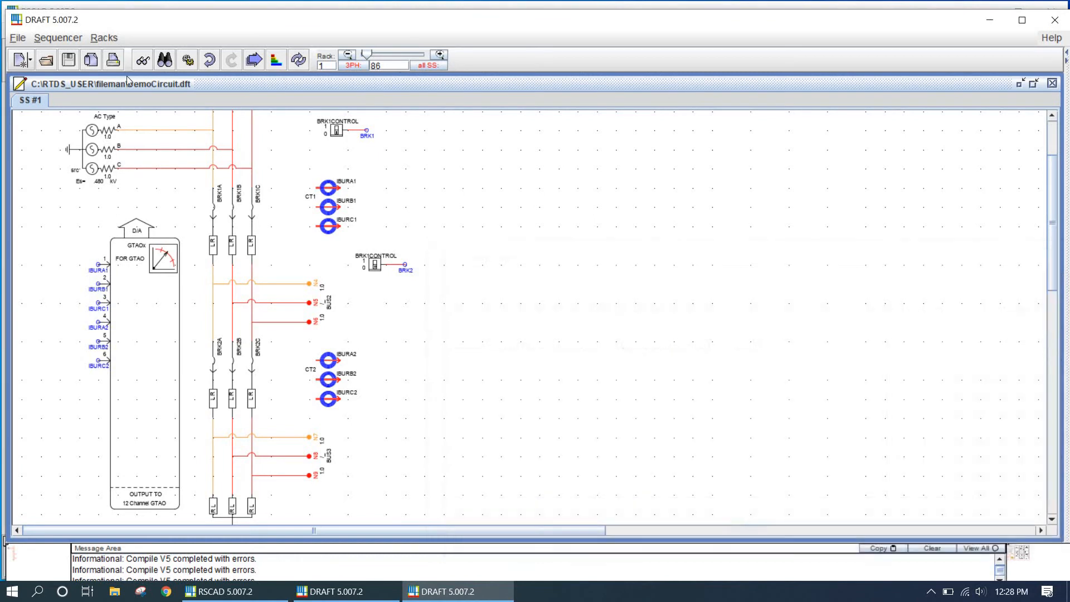
pyautogui.click(210, 59)
# Rename the second control switch's output wire label to BRK1
pyautogui.doubleClick(410, 275)
pyautogui.click(452, 168)
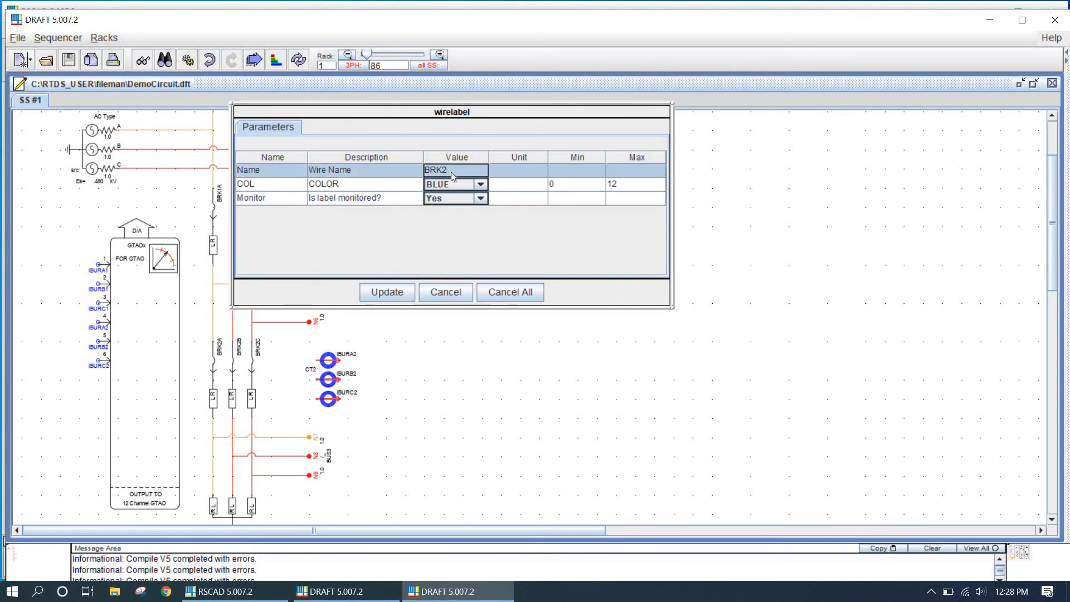
pyautogui.doubleClick(451, 171)
pyautogui.press('BackSpace')
pyautogui.write('1')
pyautogui.click(405, 293)
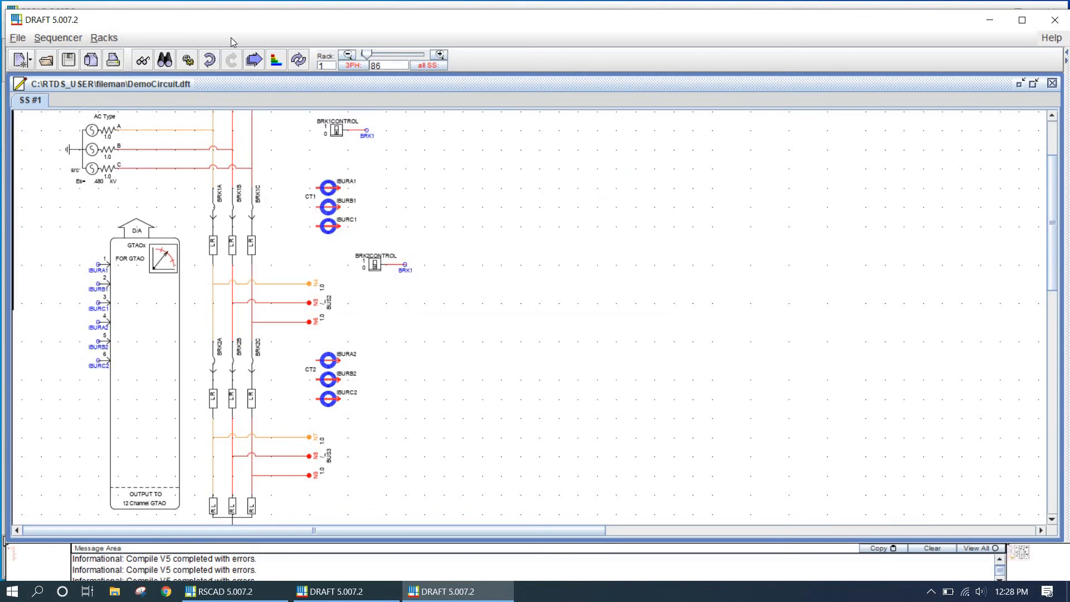
# Compile the circuit, close the error list, and undo the wire label change
pyautogui.click(188, 59)
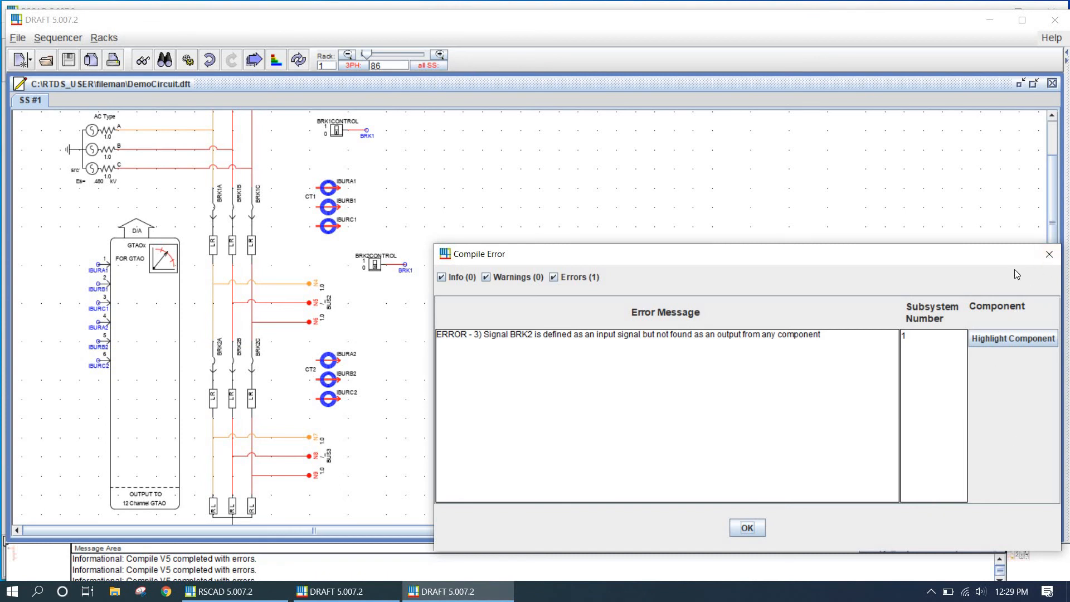
pyautogui.click(1048, 254)
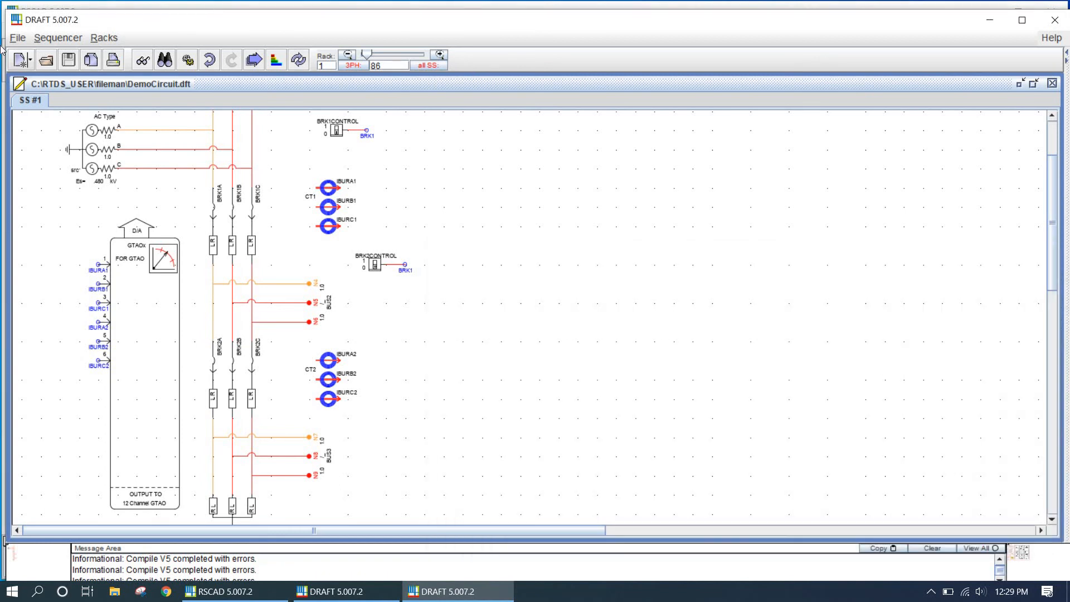
pyautogui.click(209, 60)
# Compile the circuit again and check the latest entry in the message area
pyautogui.click(188, 60)
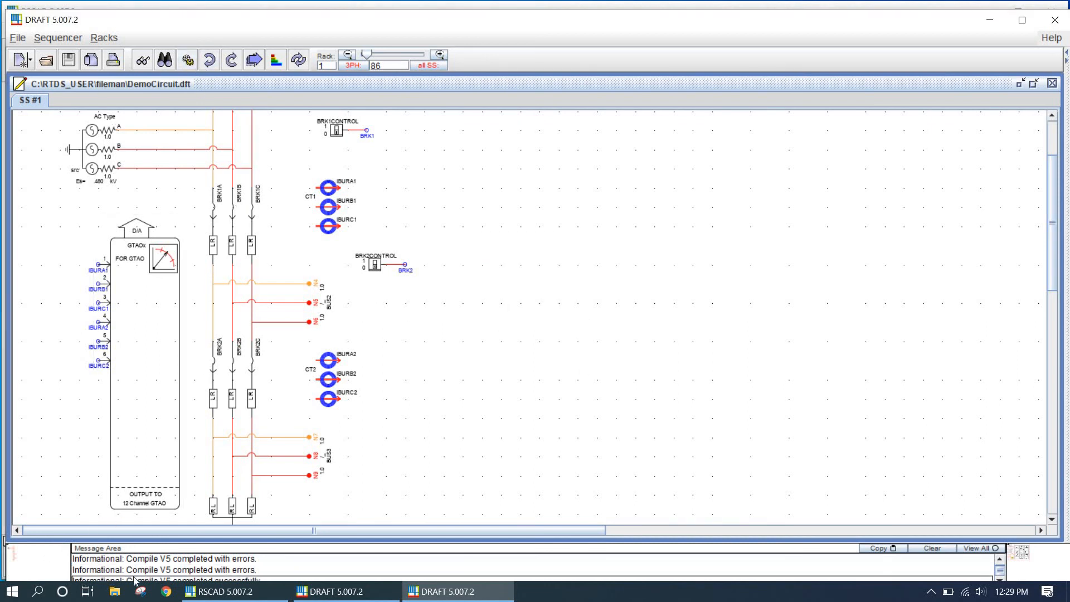
pyautogui.click(226, 570)
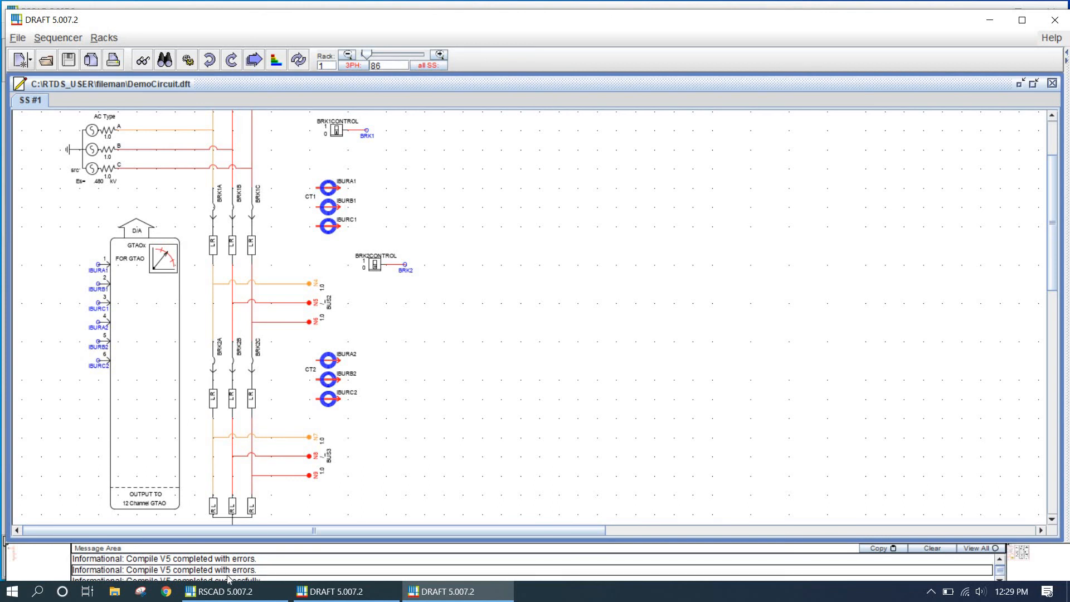